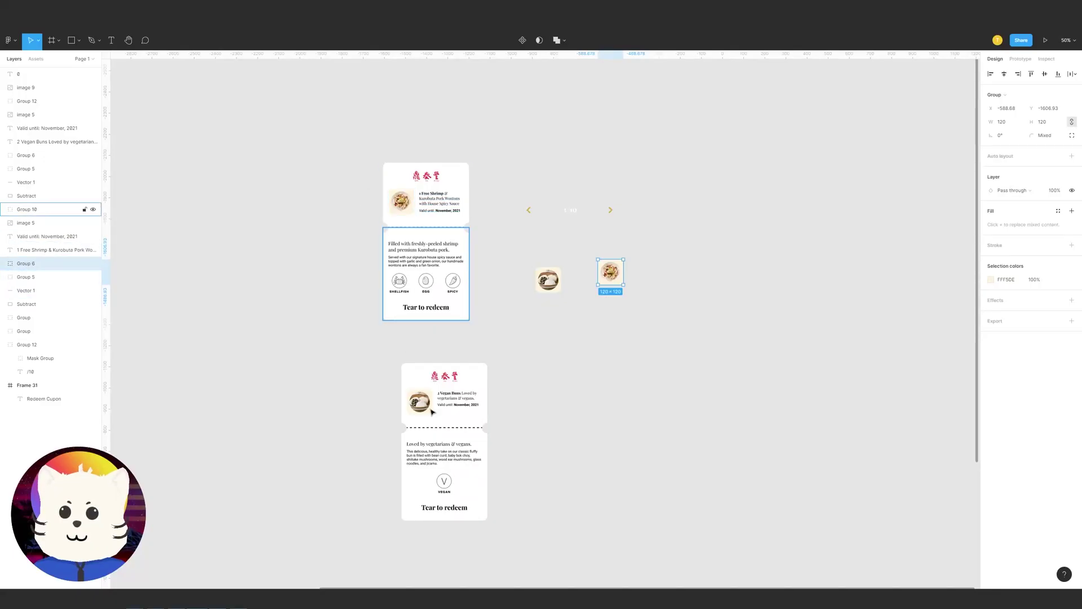
Move the Vegan Buns coupon up beside the shrimp wonton coupon so they sit level side by side
left_click_drag(381, 353, 326, 258)
scroll(326, 259, "up", 5)
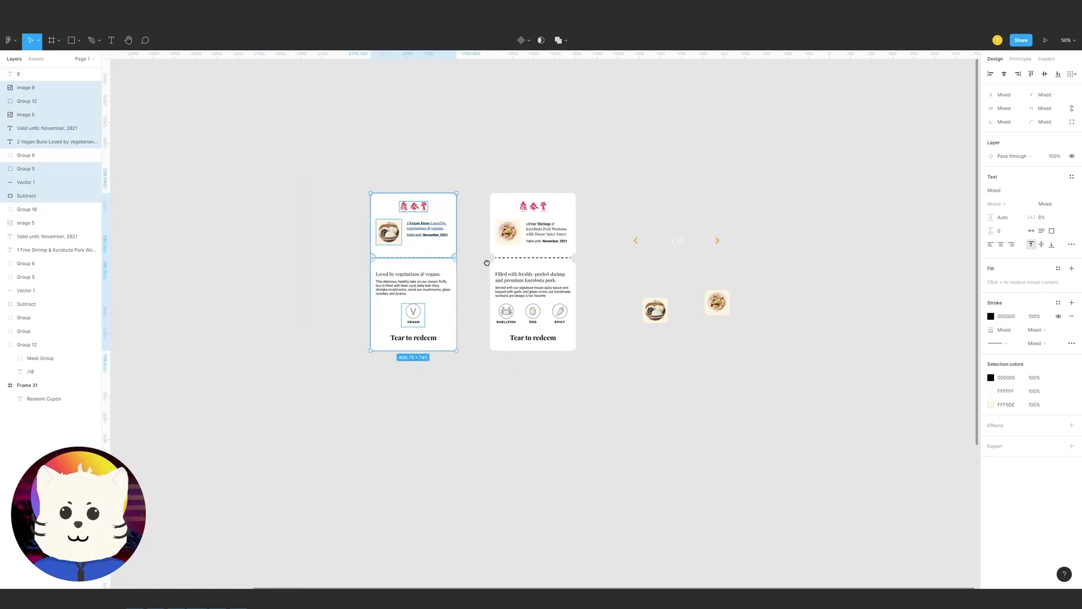
scroll(507, 282, "right", 6)
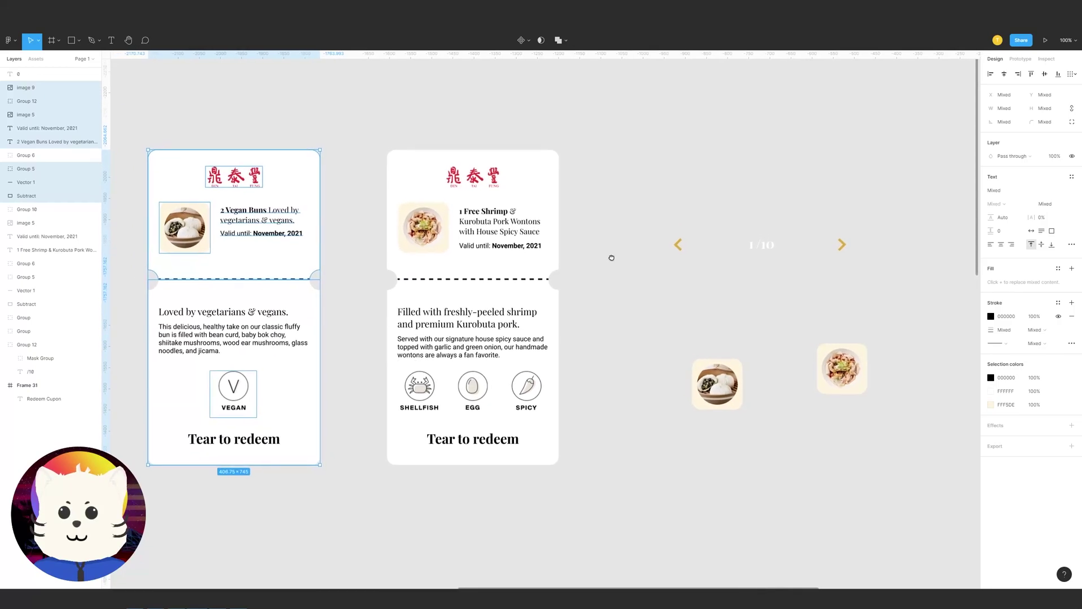
Shift the arrows and 1/10 counter row closer to the coupons and line up the two dish thumbnails side by side beneath it
scroll(592, 226, "right", 4)
left_click_drag(511, 215, 778, 283)
left_click_drag(618, 243, 601, 213)
left_click_drag(527, 295, 710, 390)
left_click(601, 317)
left_click_drag(590, 408, 541, 325)
left_click_drag(593, 274, 771, 400)
left_click_drag(695, 371, 587, 300)
scroll(681, 362, "left", 3)
scroll(683, 365, "left", 3)
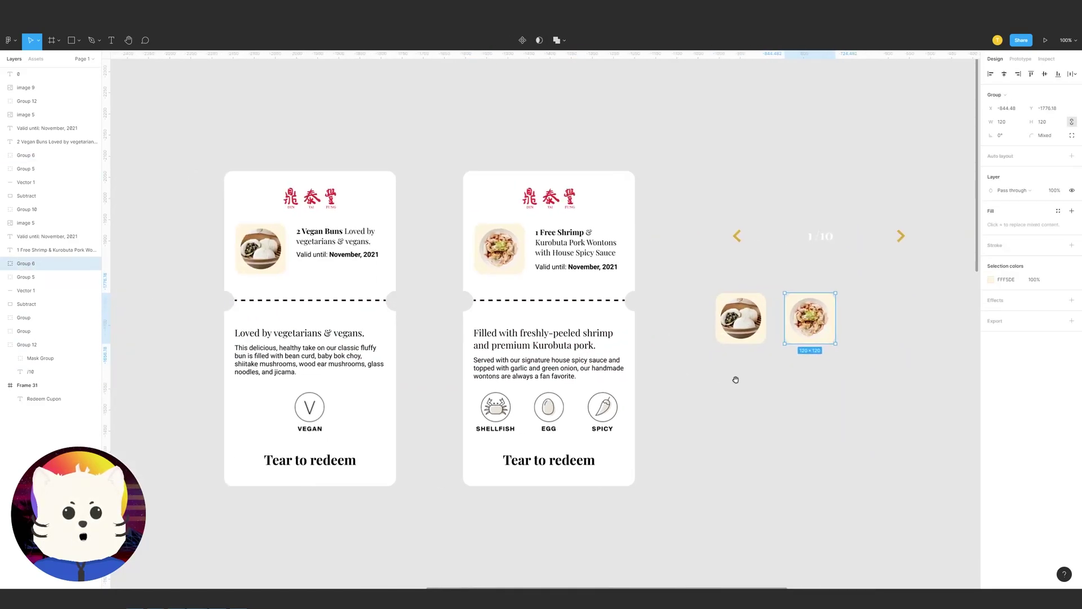
scroll(645, 383, "left", 1)
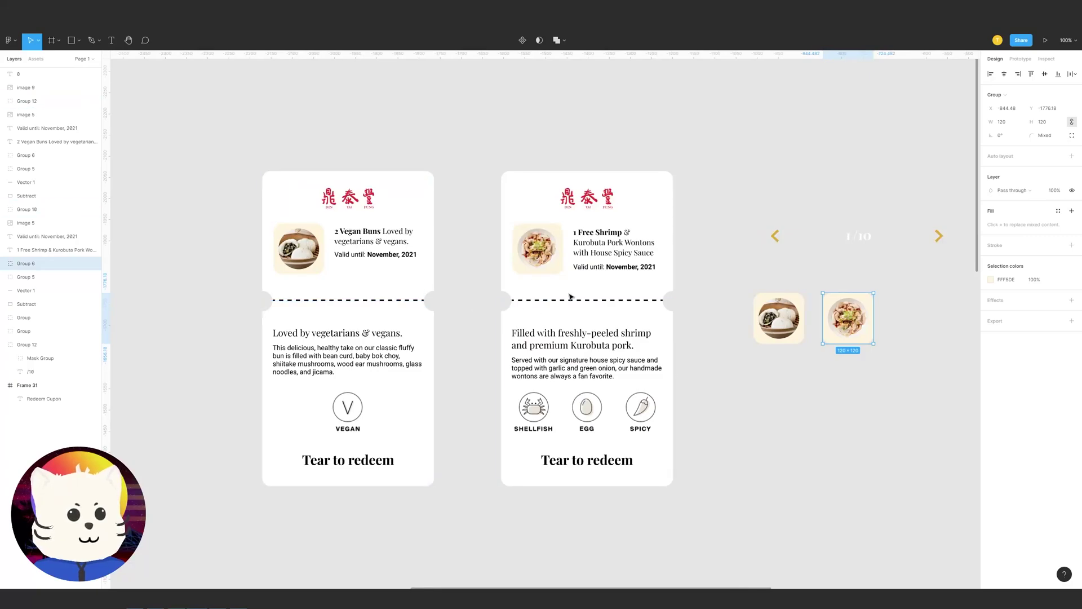
Copy the two arrows and the 1/10 counter and paste them onto the dark Redeem Cupon frame
scroll(520, 293, "right", 6)
scroll(519, 293, "up", 1)
left_click(616, 285)
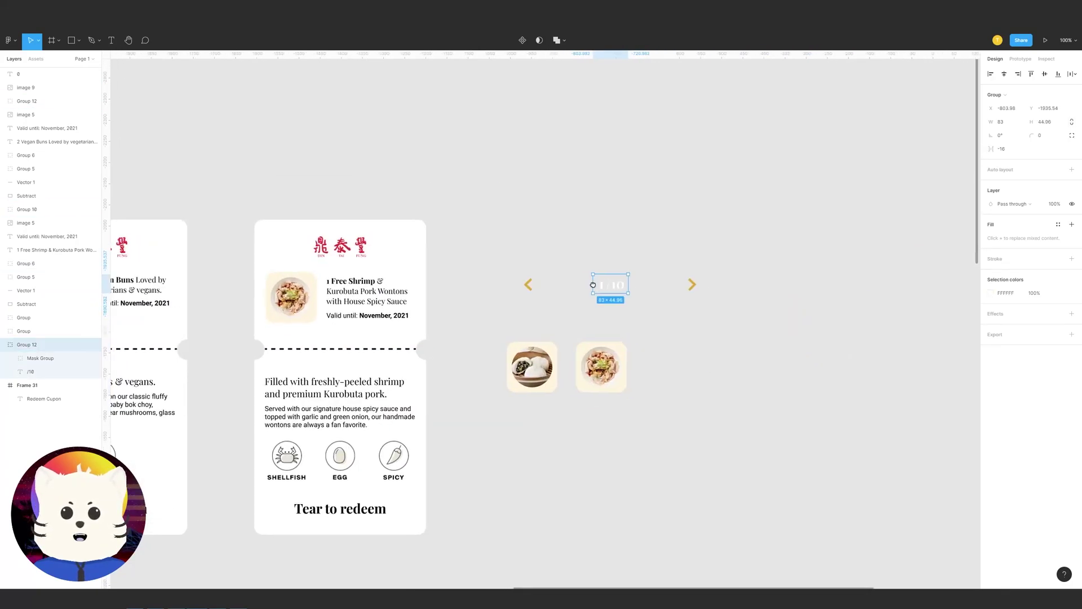
scroll(615, 287, "up", 5)
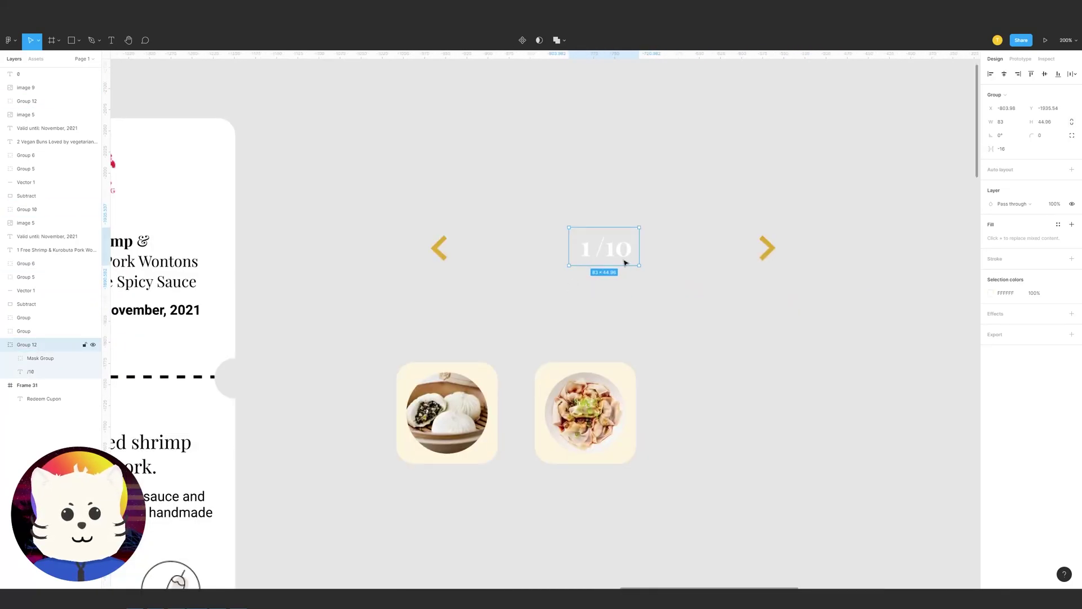
key("ctrl+minus")
key("ctrl+minus")
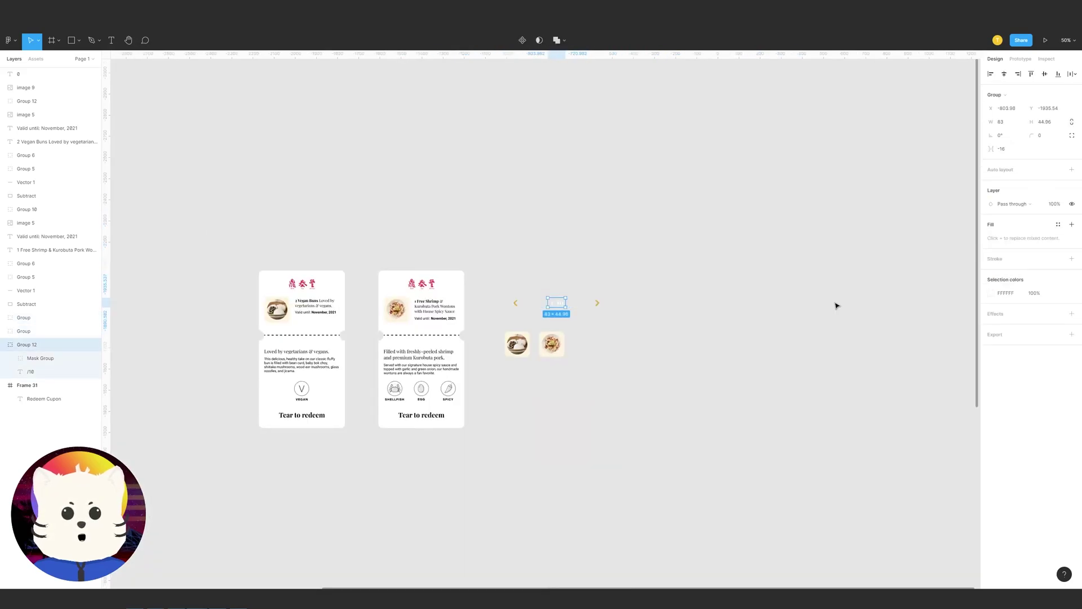
left_click_drag(480, 280, 668, 316)
scroll(615, 292, "left", 10)
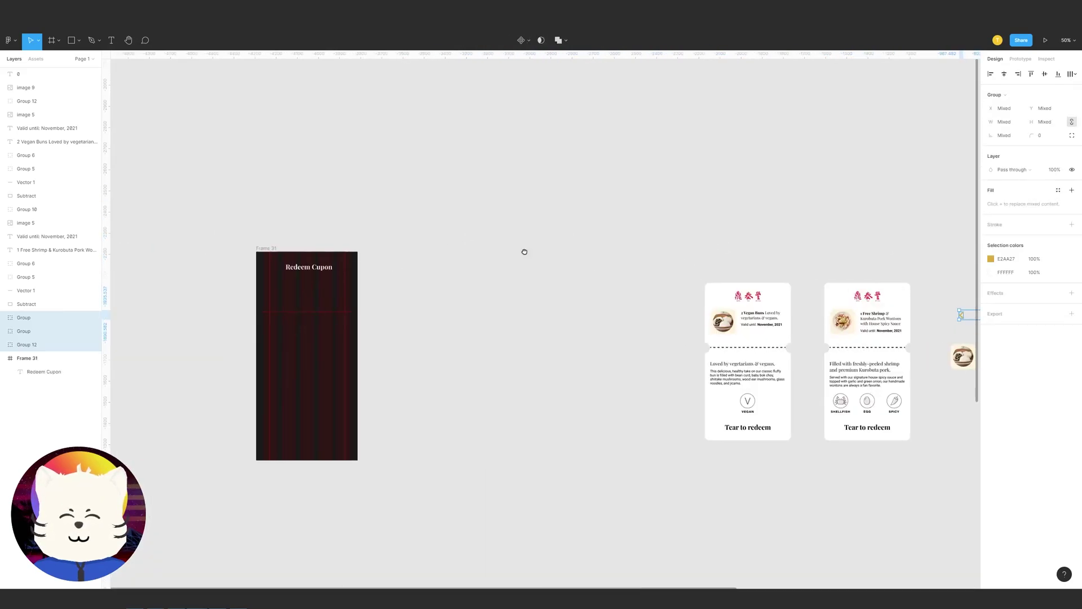
key("ctrl+plus")
key("ctrl+plus")
key("ctrl+v")
left_click_drag(558, 319, 622, 312)
key("Escape")
Add a 2 on a new line of the counter's masked number text and try shifting the text up to show it
double_click(585, 321)
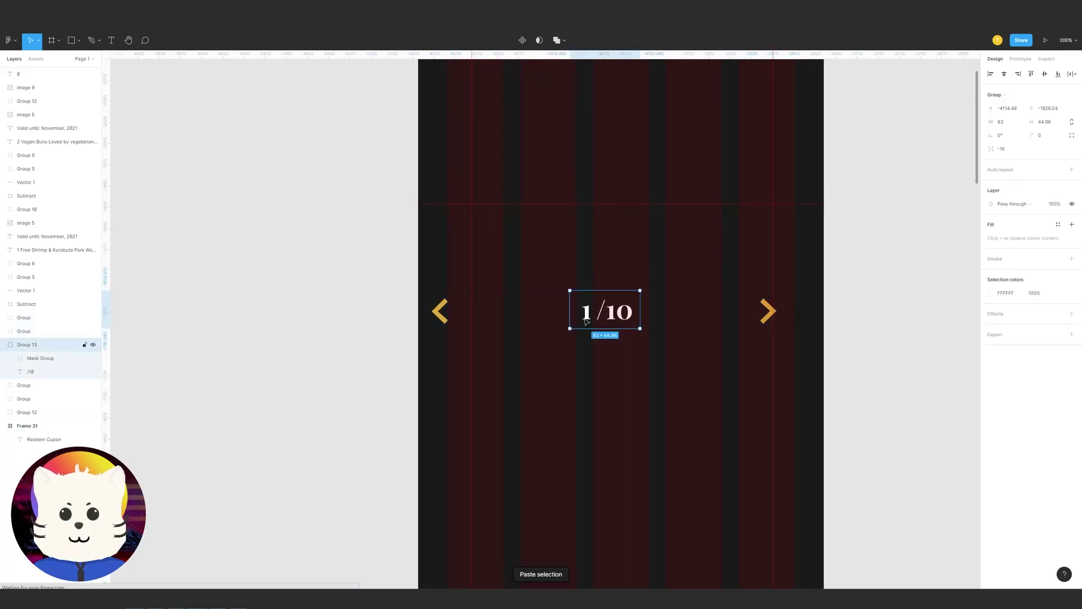
double_click(589, 316)
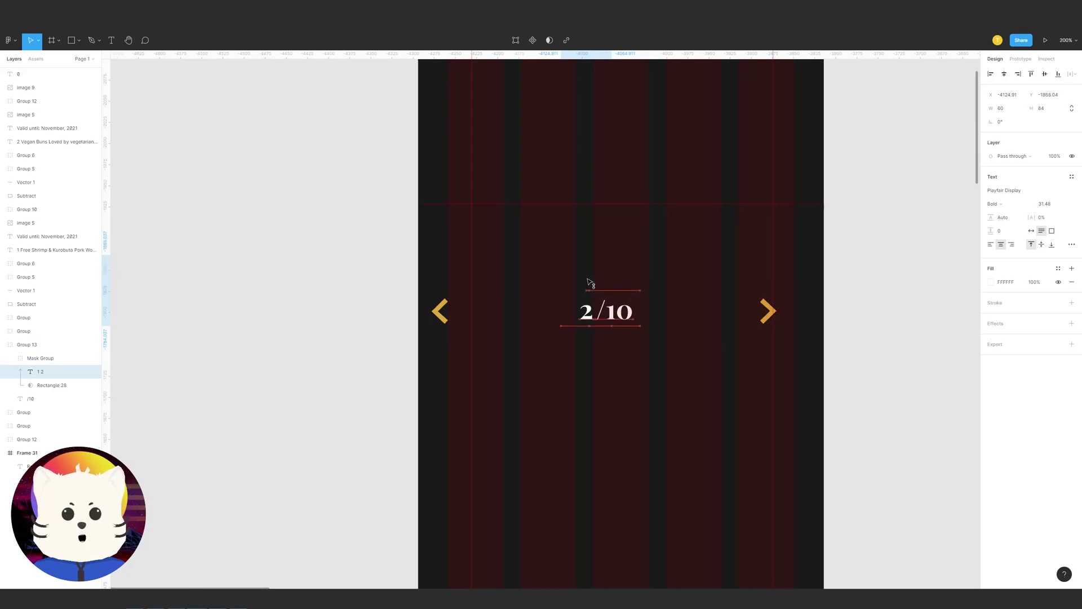
key("ctrl+z")
left_click(660, 371)
Add a 3 on another line below the 2 in the counter's masked number text and finish editing the counter group
left_click(589, 317, "ctrl")
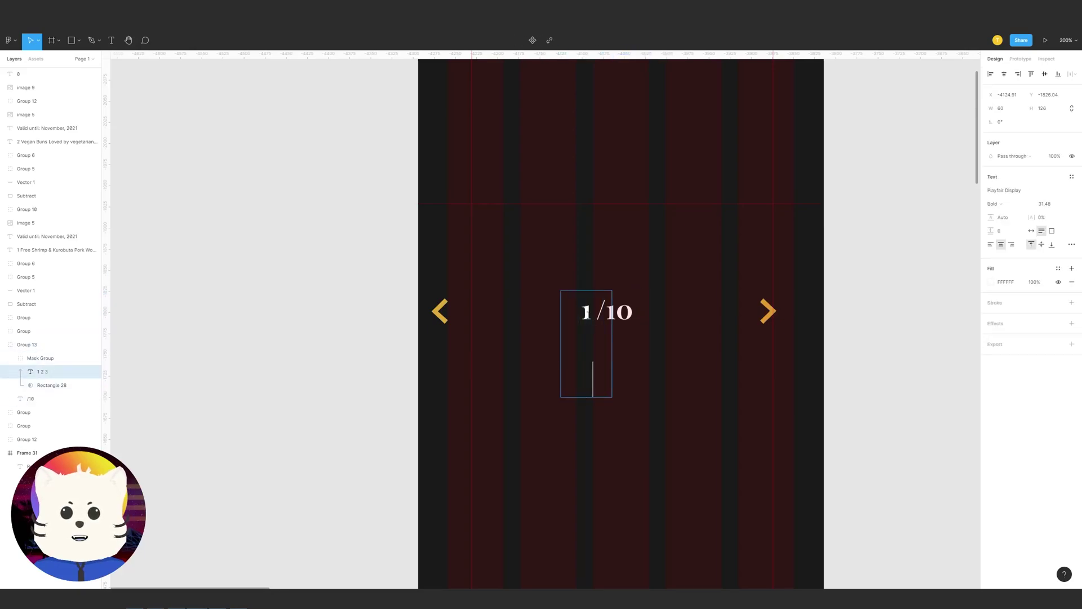
key("Escape")
key("Escape")
double_click(588, 311)
double_click(587, 310)
key("Escape")
mouse_move(586, 311)
left_mouse_down()
mouse_move(585, 245)
mouse_move(582, 313)
left_mouse_up()
key("shift+Return")
key("shift+Return")
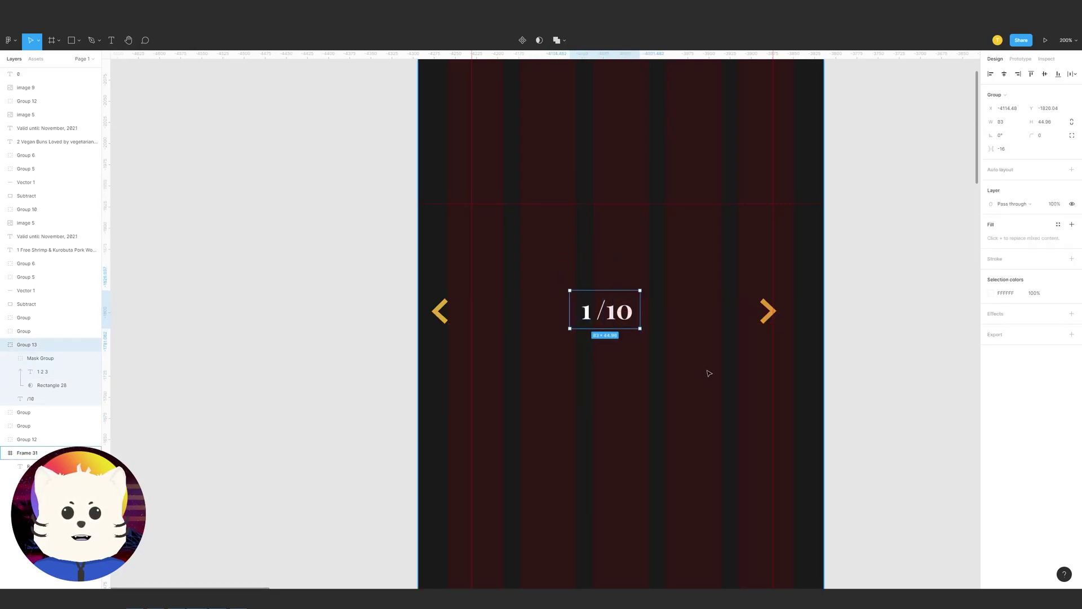
key("Escape")
Move the pasted arrows and counter off the dark frame onto the empty canvas above the coupons
key("minus")
key("minus")
left_click_drag(706, 370, 643, 365)
left_click_drag(596, 352, 433, 291)
left_click_drag(506, 319, 894, 206)
scroll(704, 204, "right", 6)
left_click(640, 183)
scroll(609, 248, "down", 1)
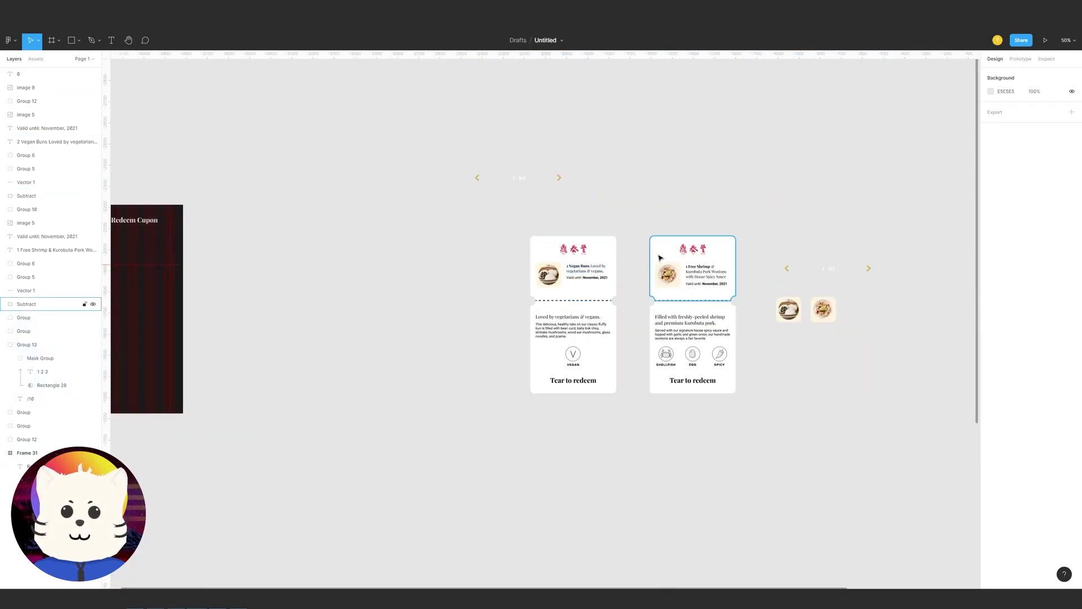
Move the shrimp wonton coupon to the space between the Redeem Cupon frame and the Vegan Buns coupon
left_click_drag(693, 316, 341, 313)
scroll(586, 297, "left", 5)
left_click(587, 296)
key("ctrl+plus")
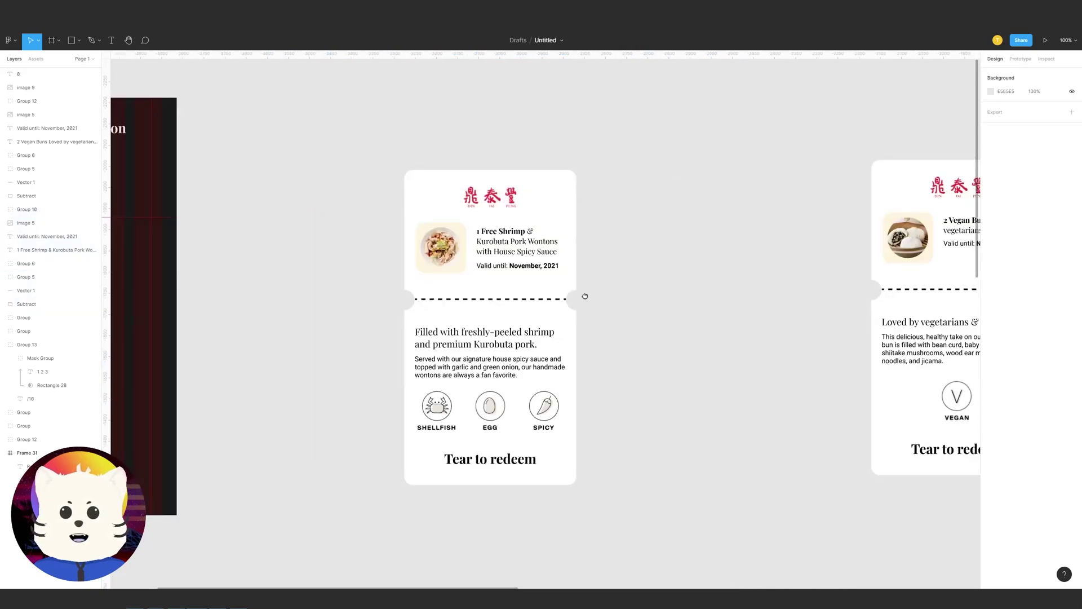
Try pulling the lower half of the shrimp coupon down away from its upper half, and undo the move
left_click_drag(585, 296, 591, 314)
left_click_drag(657, 495, 392, 341)
left_click_drag(461, 324, 459, 350)
key("ctrl+z")
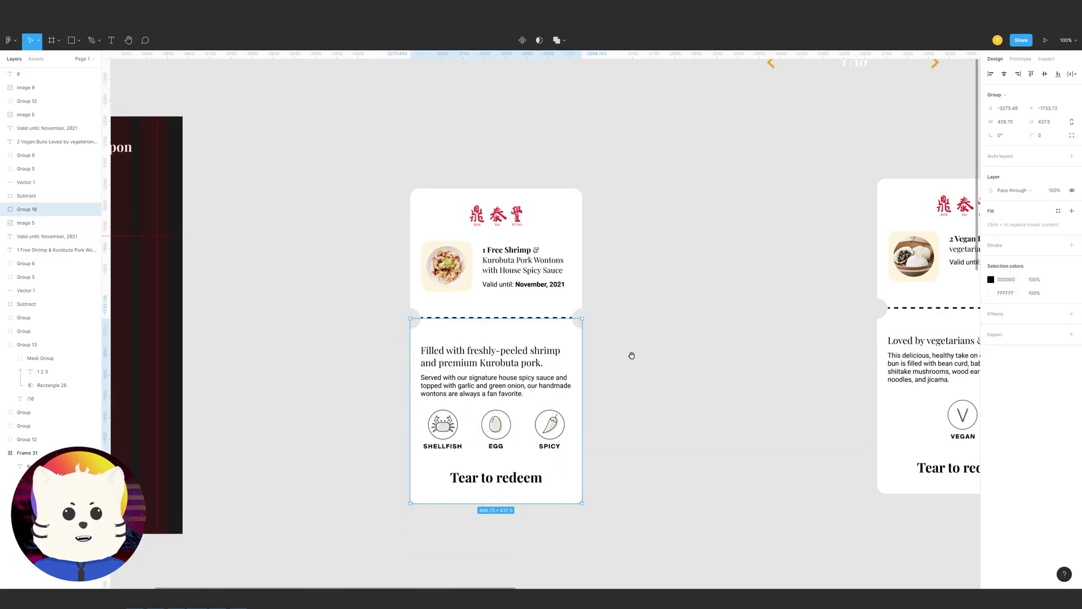
Try raising the shrimp coupon's dashed line and aligning it to the upper half's bottom edge, and undo these changes
key("ctrl+plus")
left_click_drag(694, 329, 719, 349)
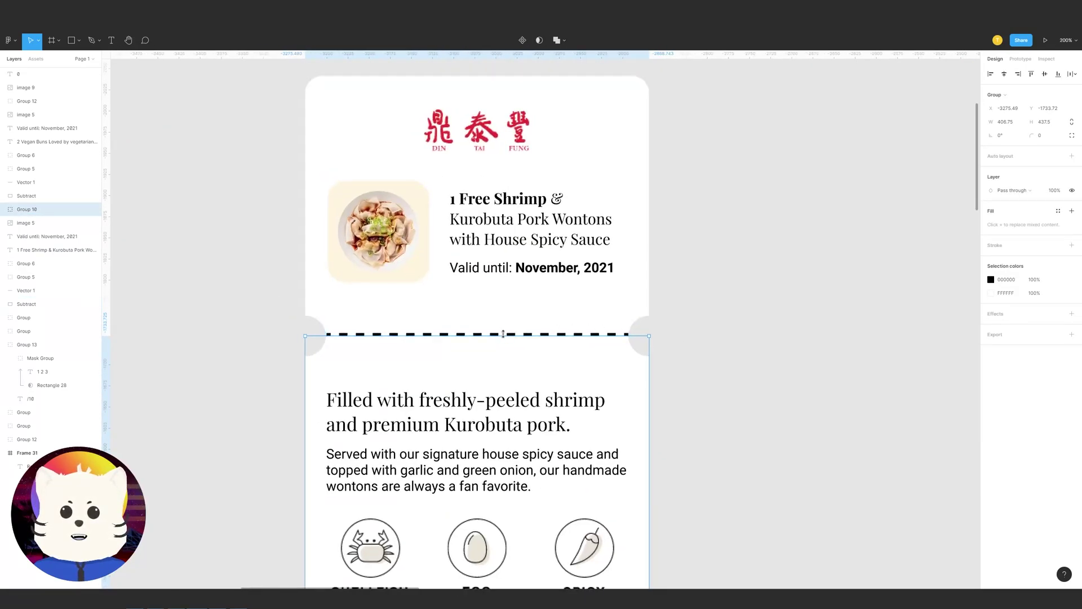
left_click_drag(620, 335, 615, 322)
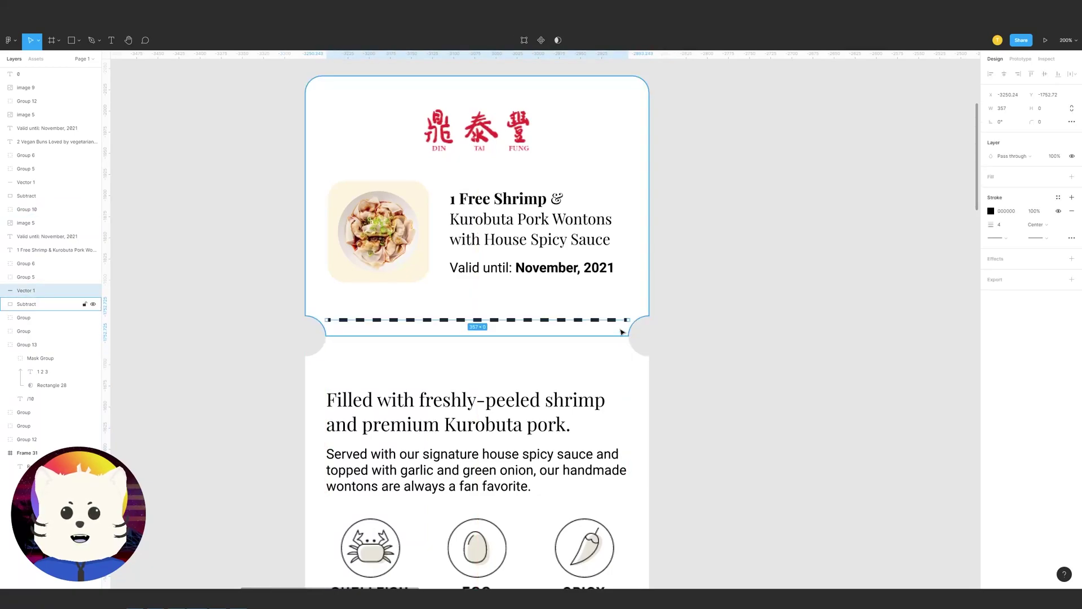
left_click(622, 332, "shift")
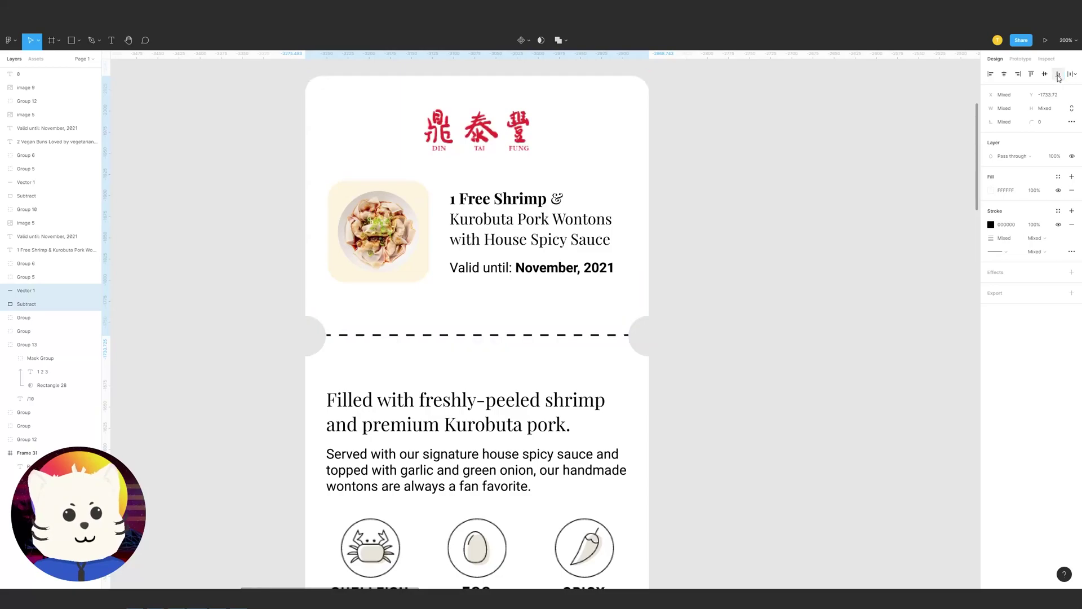
key("ctrl+z")
key("ctrl+z")
key("ctrl+z")
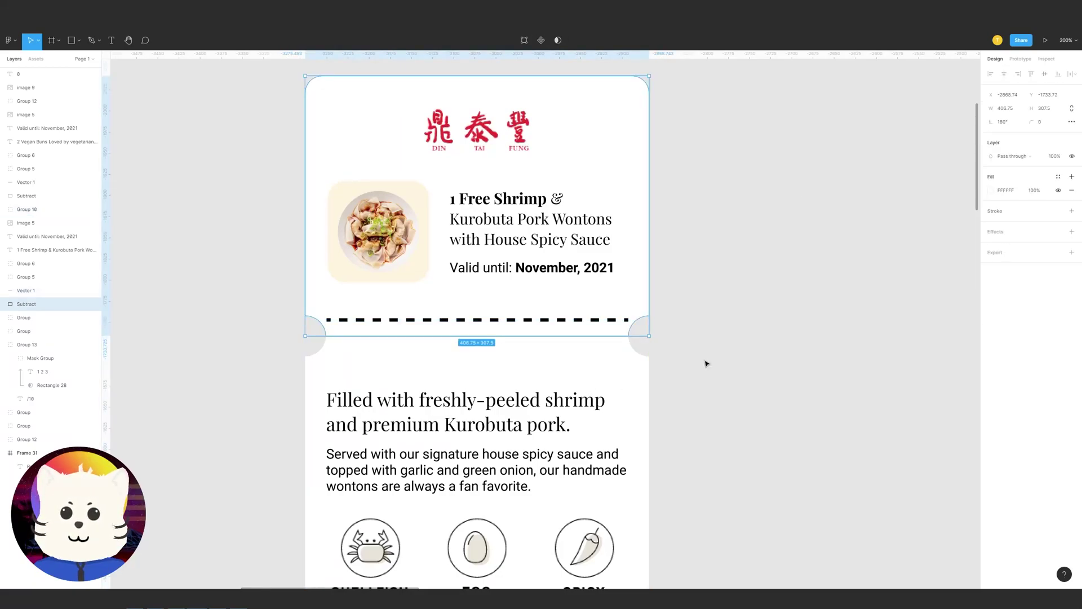
Move the lower half of the shrimp coupon down, leaving a gap below the dashed line
scroll(532, 353, "down", 5)
left_click_drag(761, 459, 293, 237)
left_click_drag(442, 246, 443, 295)
scroll(445, 315, "up", 3)
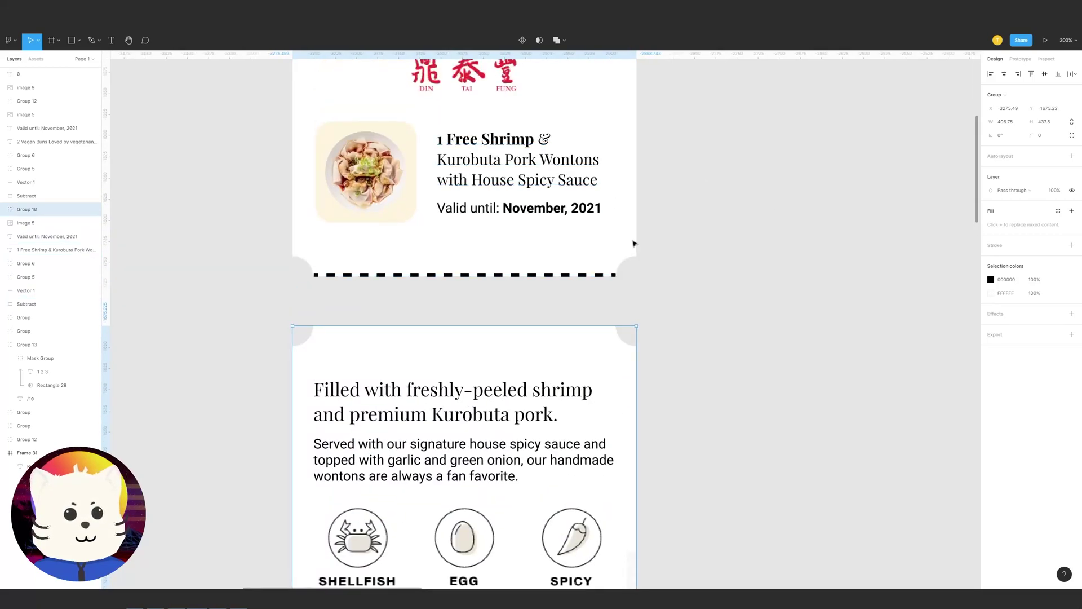
left_click_drag(742, 214, 748, 279)
Try shifting the dashed line up into the coupon's upper half, undo it, and check the line's placement
left_click_drag(659, 362, 619, 335)
left_click(538, 354)
left_click_drag(550, 338, 547, 328)
key("ctrl+z")
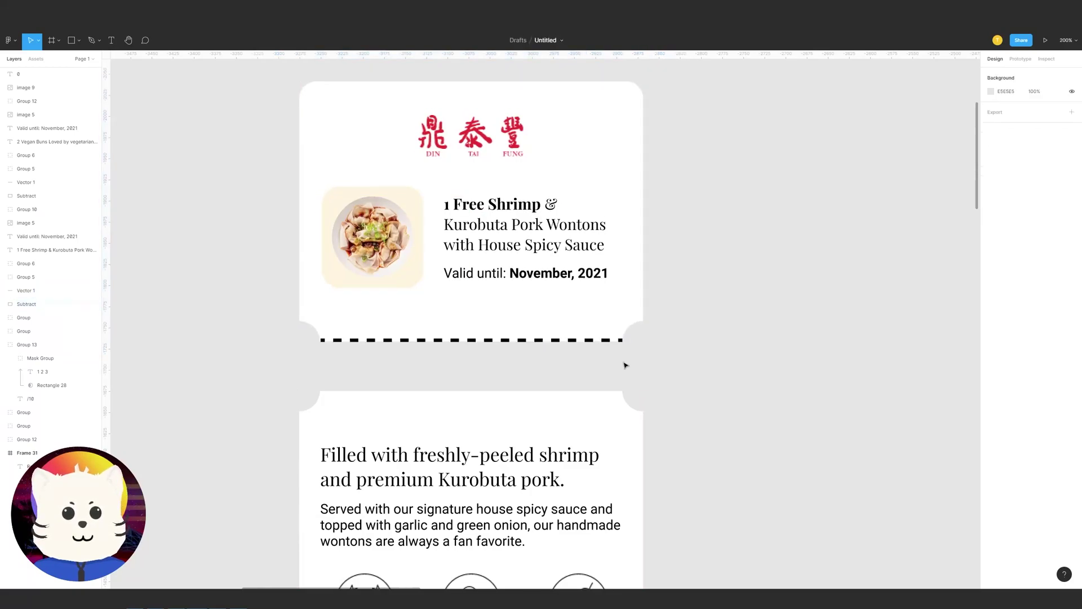
left_click_drag(624, 364, 569, 315)
left_click(568, 317, "shift")
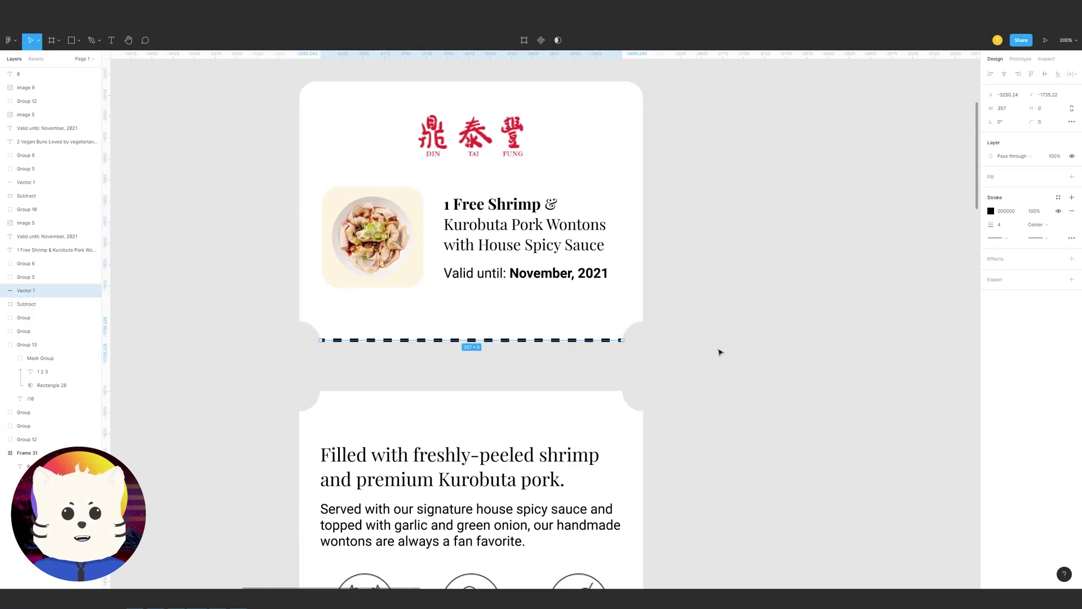
Undo the separation of the shrimp coupon's two halves
key("Escape")
scroll(637, 270, "up", 1)
scroll(665, 248, "down", 2)
key("shift+0")
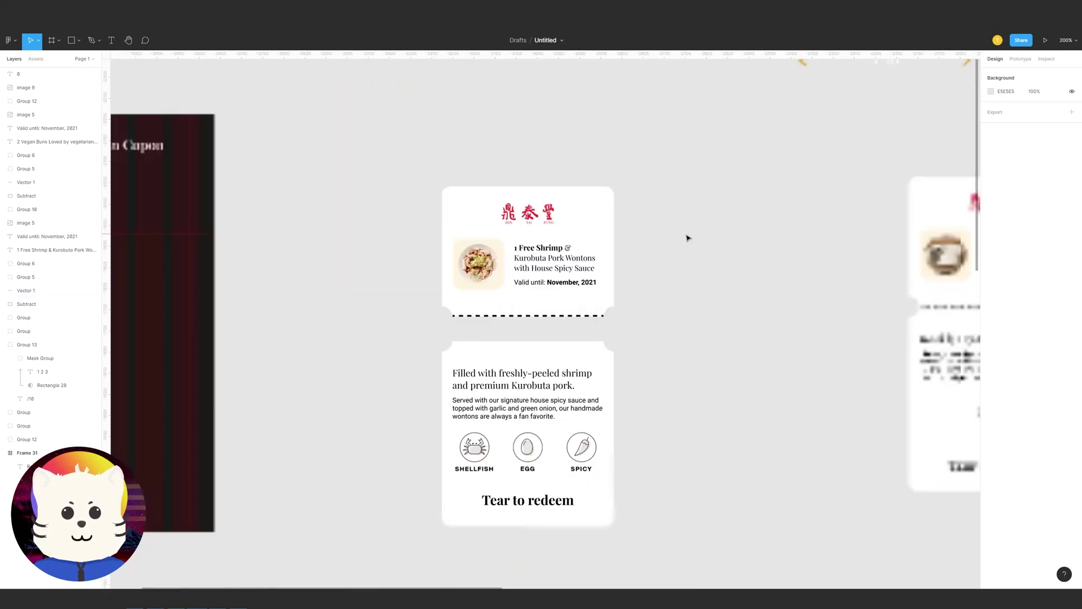
key("ctrl+z")
key("ctrl+z")
key("ctrl+z")
key("ctrl+z")
key("ctrl+z")
key("ctrl+z")
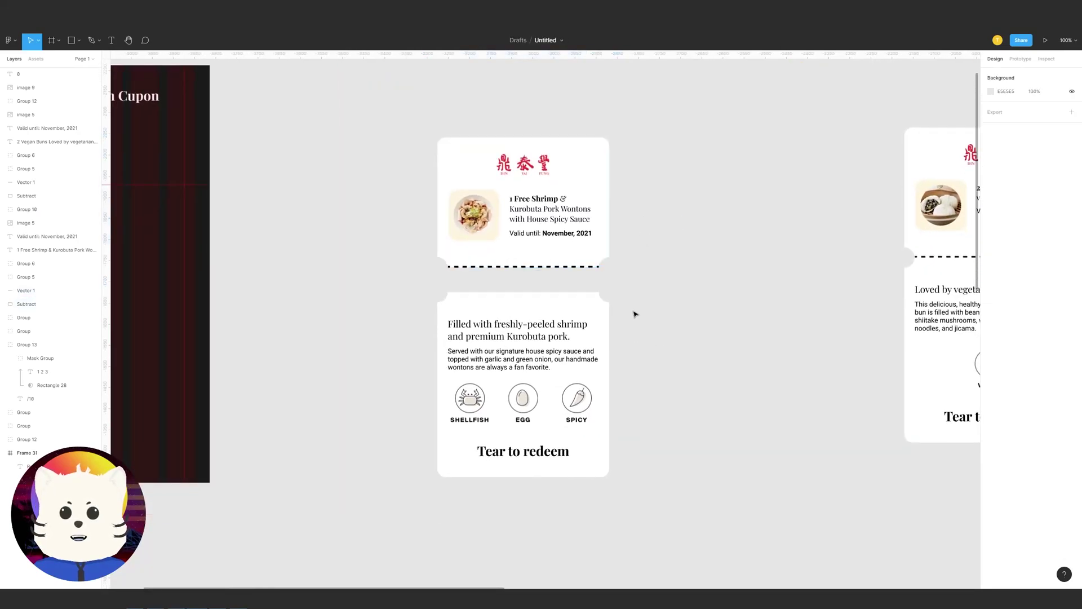
Group the shrimp coupon's upper half, including its logo, photo, text and dashed line, and group its lower half separately
scroll(620, 226, "up", 1)
left_click_drag(331, 114, 637, 283)
left_click(560, 283, "shift")
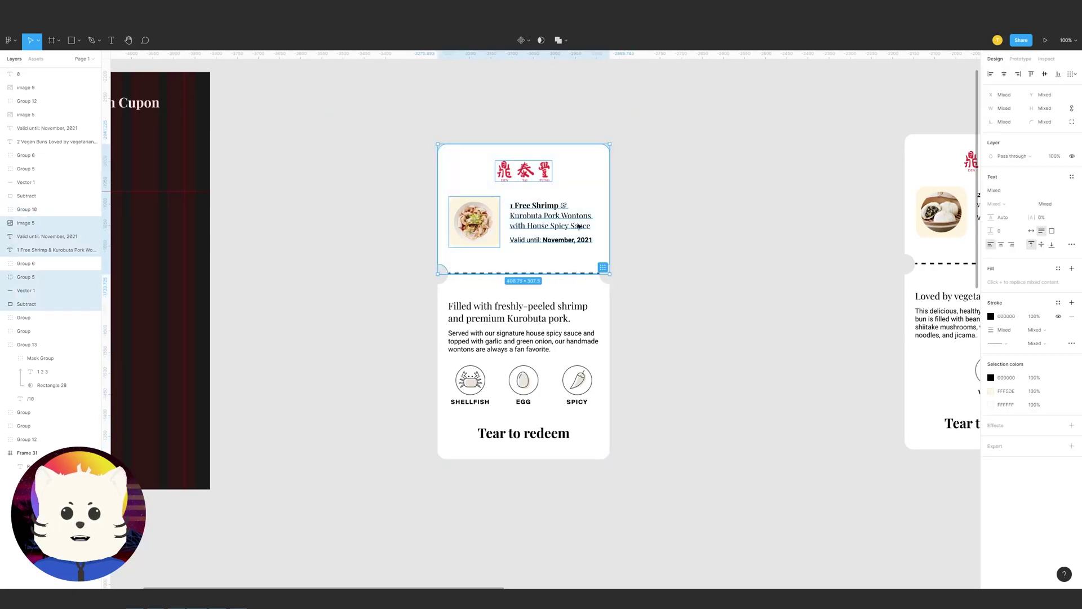
left_click(635, 229)
left_click_drag(661, 544, 382, 290)
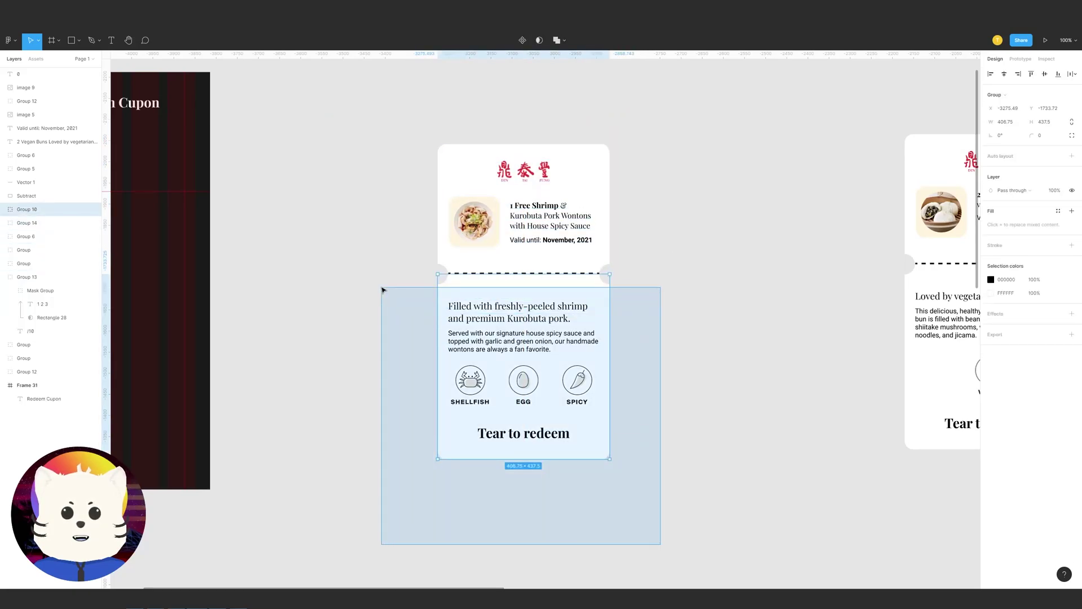
left_click_drag(598, 338, 715, 361)
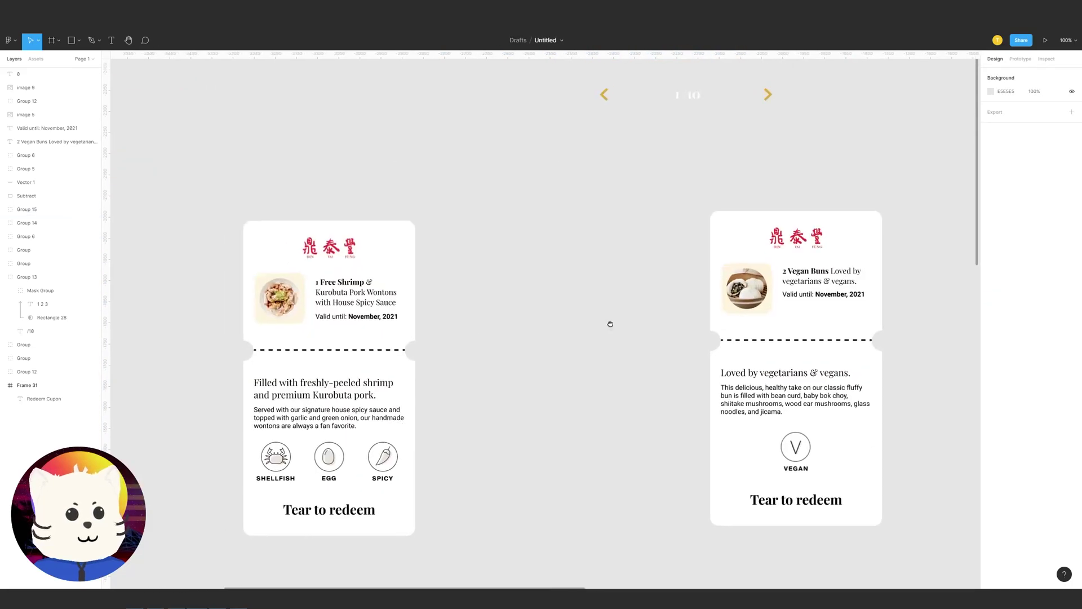
Place both grouped halves of the shrimp coupon inside the Redeem Cupon frame, horizontally centered below the title
left_click_drag(610, 324, 934, 312)
left_click_drag(518, 164, 758, 489)
left_click_drag(630, 350, 349, 336)
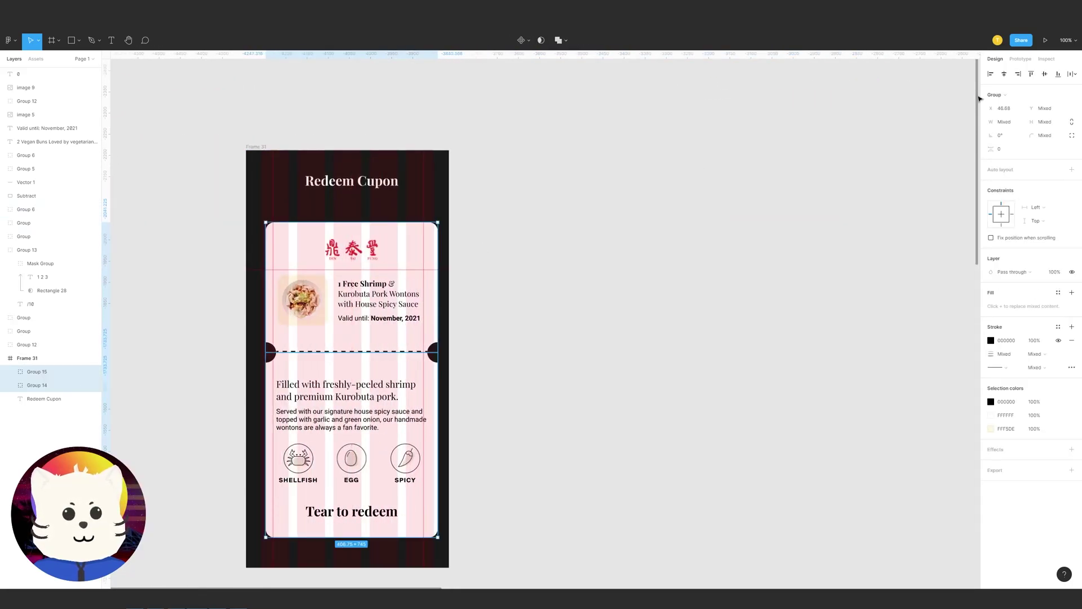
left_click_drag(382, 267, 382, 272)
scroll(435, 220, "left", 2)
Move the Redeem Cupon title up toward the frame's upper edge, to a Y position of 12.63
left_click(417, 192)
left_click_drag(417, 190, 409, 185)
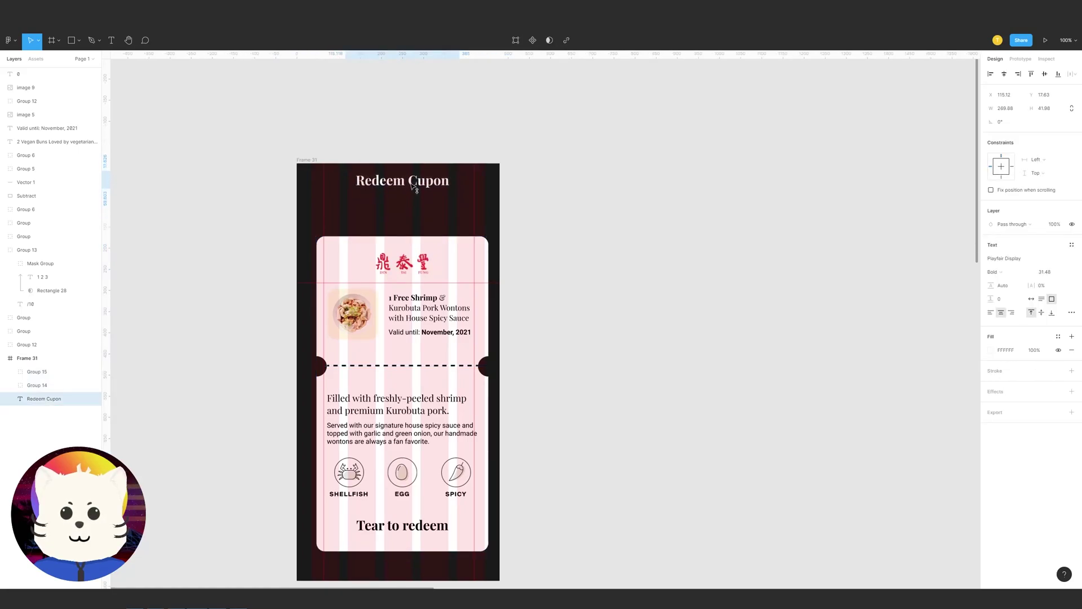
double_click(413, 188)
type("T")
key("ctrl+z")
key("ctrl+z")
key("ctrl+z")
left_click_drag(430, 189, 427, 185)
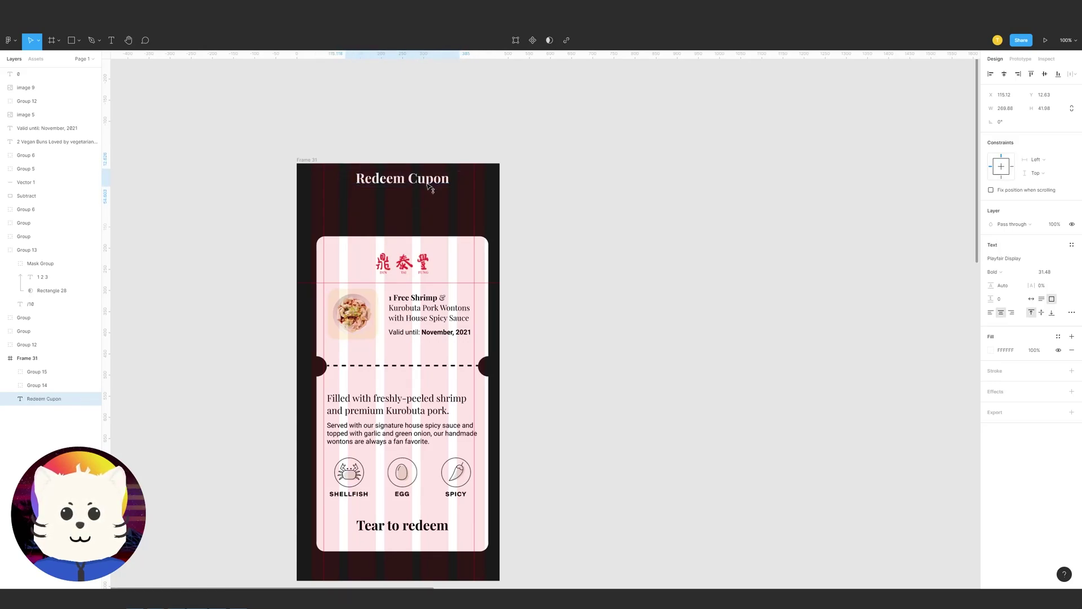
Move both halves of the coupon slightly up inside the frame, closer to the title
left_click(603, 203)
scroll(603, 198, "down", 2)
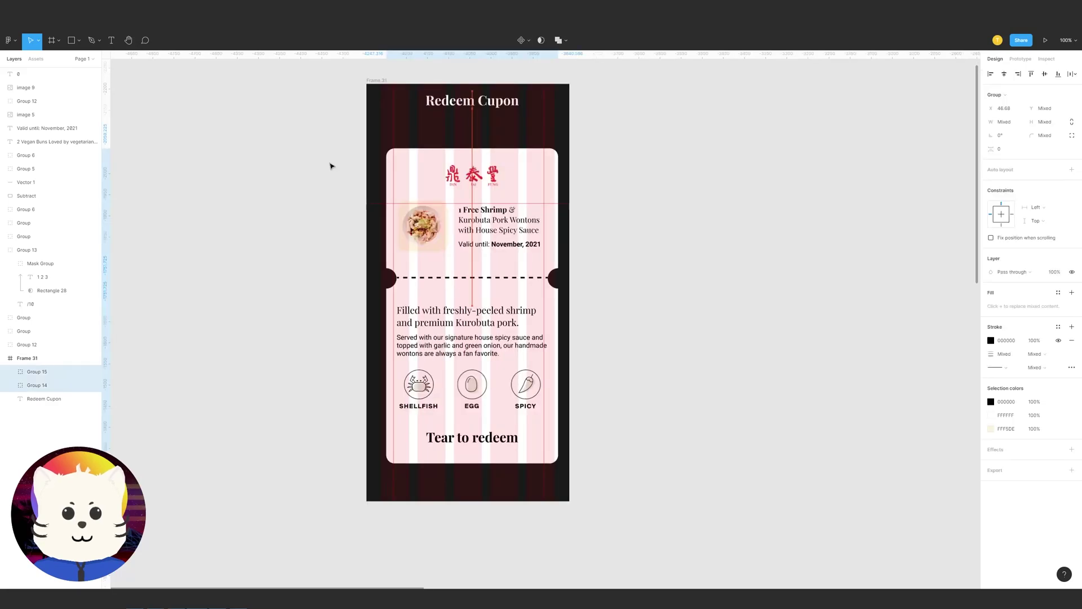
left_click(586, 223)
Try deleting the original arrows and 1/10 counter beside the coupons, and undo the deletion
left_click_drag(586, 223, 179, 223)
left_click_drag(817, 141, 298, 240)
left_click_drag(819, 239, 333, 254)
left_click_drag(376, 308, 576, 305)
left_click_drag(508, 283, 749, 353)
key("Delete")
left_click_drag(272, 348, 739, 290)
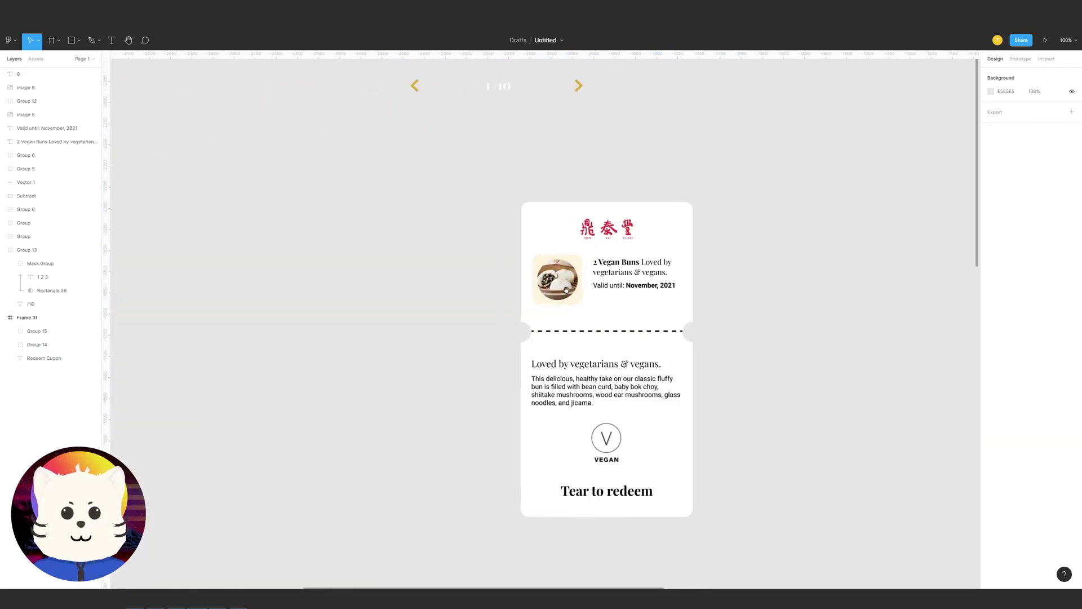
left_click_drag(173, 346, 676, 309)
key("ctrl+z")
Paste a copy of the arrows and 1/10 counter into the frame's dark strip below the coupon and group them
left_click_drag(511, 344, 804, 217)
left_click(554, 367)
key("ctrl+v")
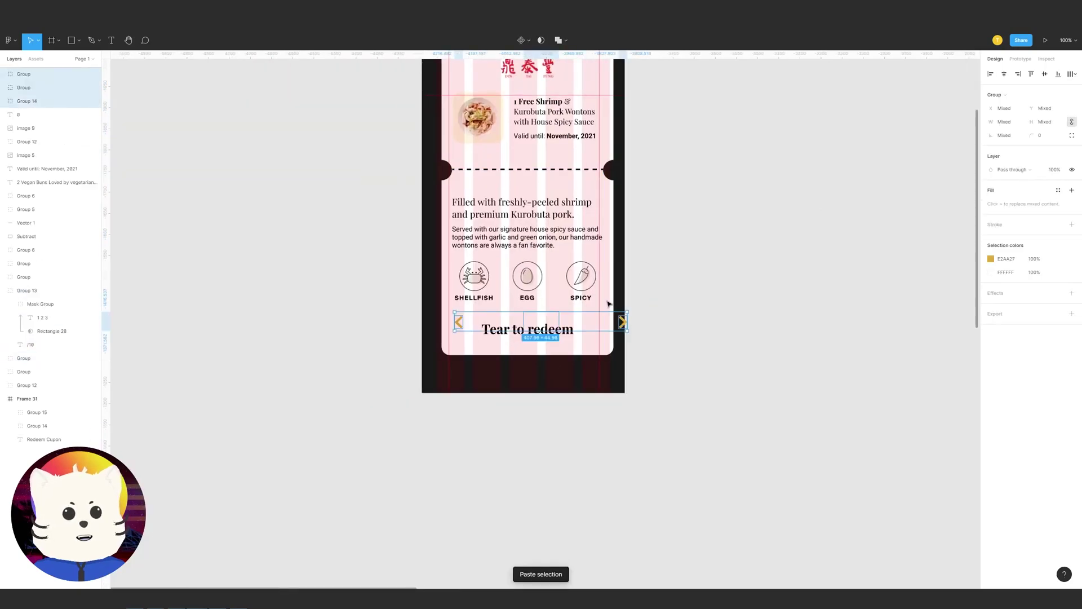
left_click_drag(566, 321, 535, 376)
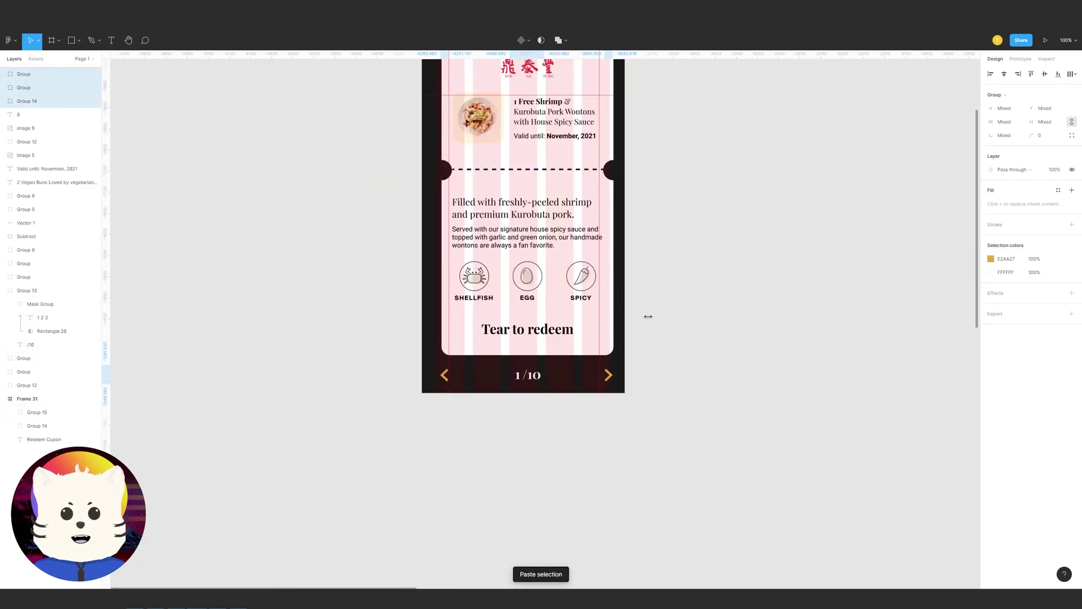
key("ctrl+g")
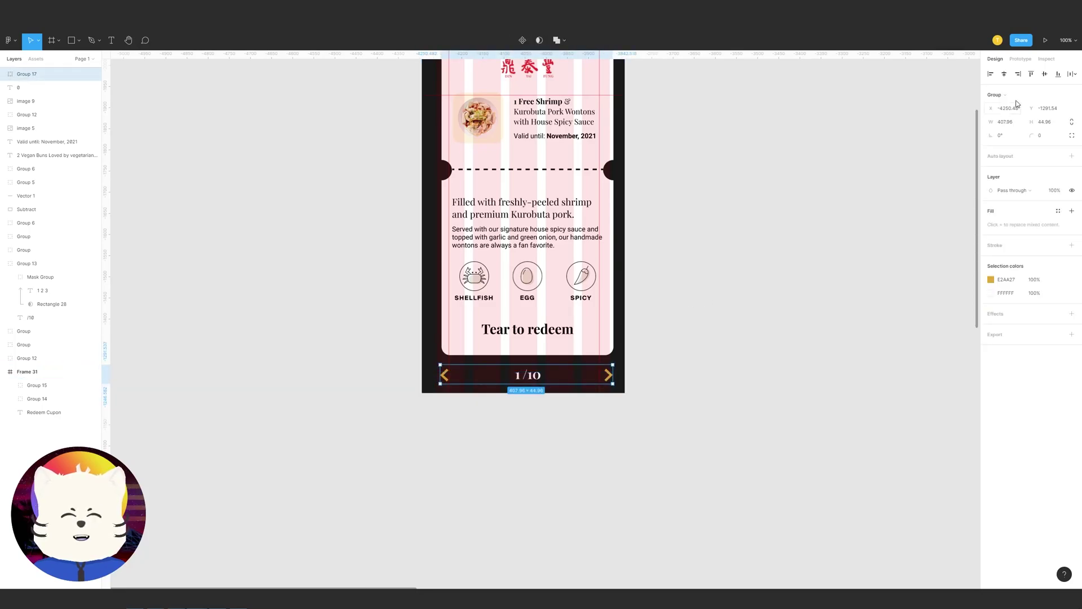
Ungroup and regroup the arrows and 1/10 counter in the dark strip below the coupon
left_click(702, 257)
left_click(513, 377)
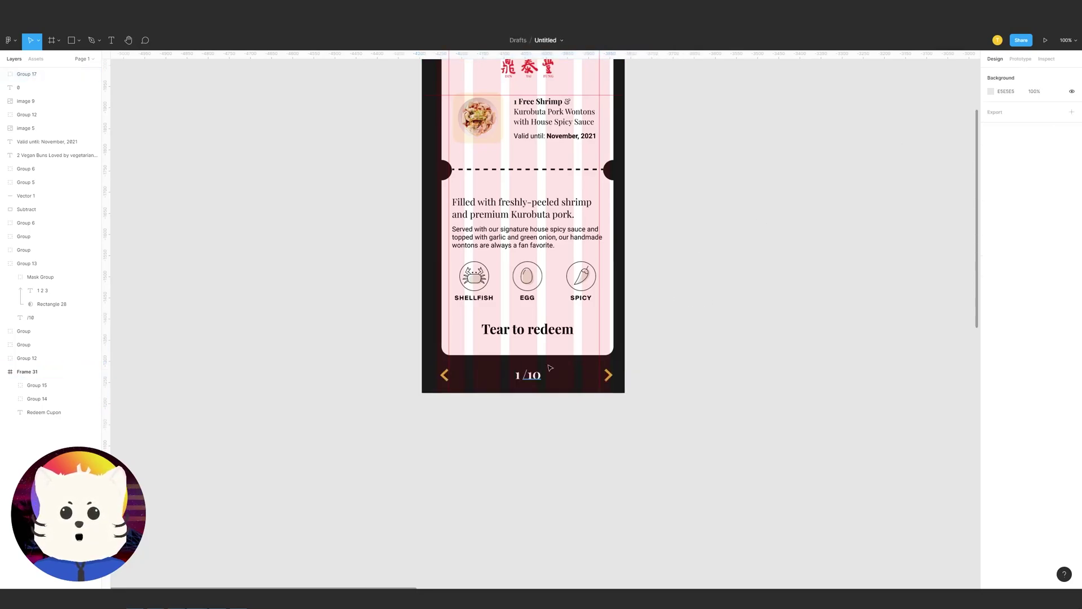
left_click(654, 347)
key("ctrl+f")
left_click(516, 375)
left_click(617, 376)
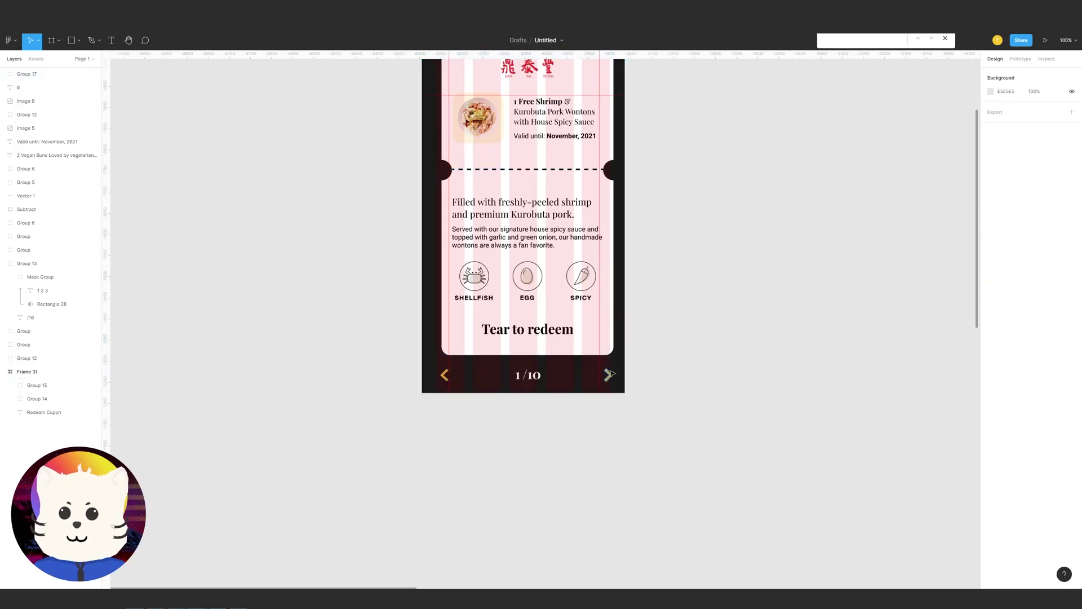
left_click_drag(652, 401, 416, 369)
key("ctrl+shift+g")
key("ctrl+g")
left_click(691, 377)
left_click(533, 372)
left_click(648, 319)
scroll(648, 319, "up", 2)
mouse_move(558, 319)
left_mouse_down()
mouse_move(564, 305)
mouse_move(566, 326)
left_mouse_up()
key("ctrl+z")
left_click_drag(554, 202, 567, 159)
key("ctrl+z")
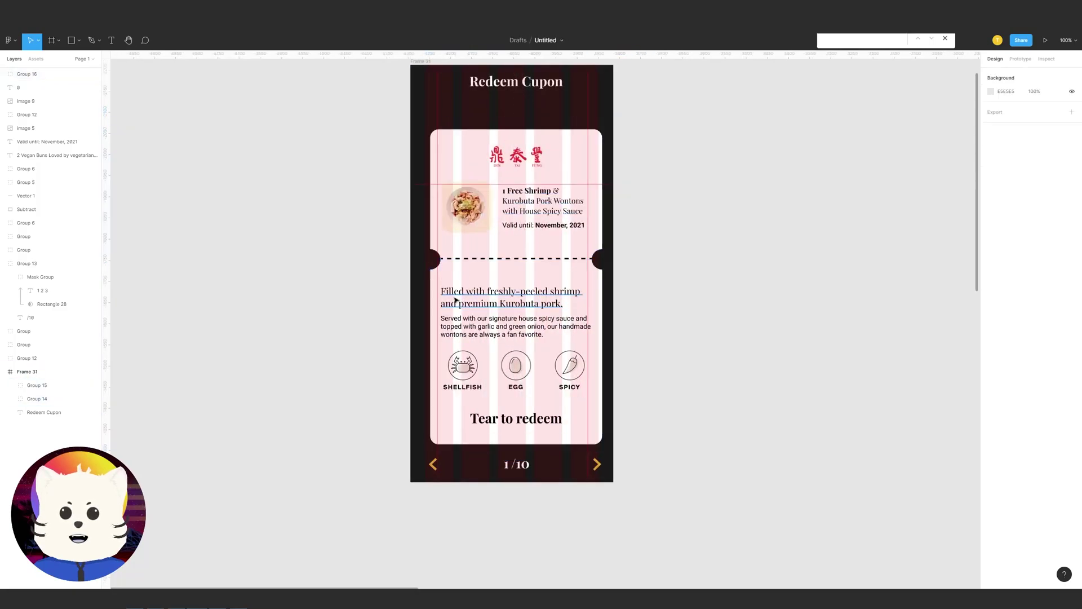
key("ctrl+z")
key("ctrl+z")
Rename the coupon's upper-half group as Top and its lower-half group as Bottom
double_click(38, 399)
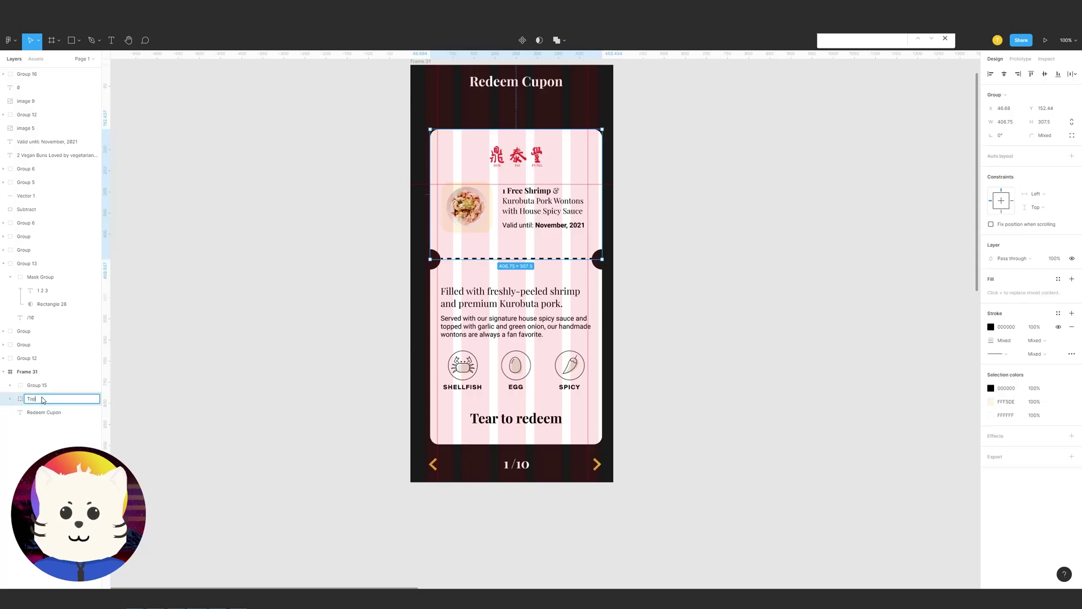
left_click(20, 383)
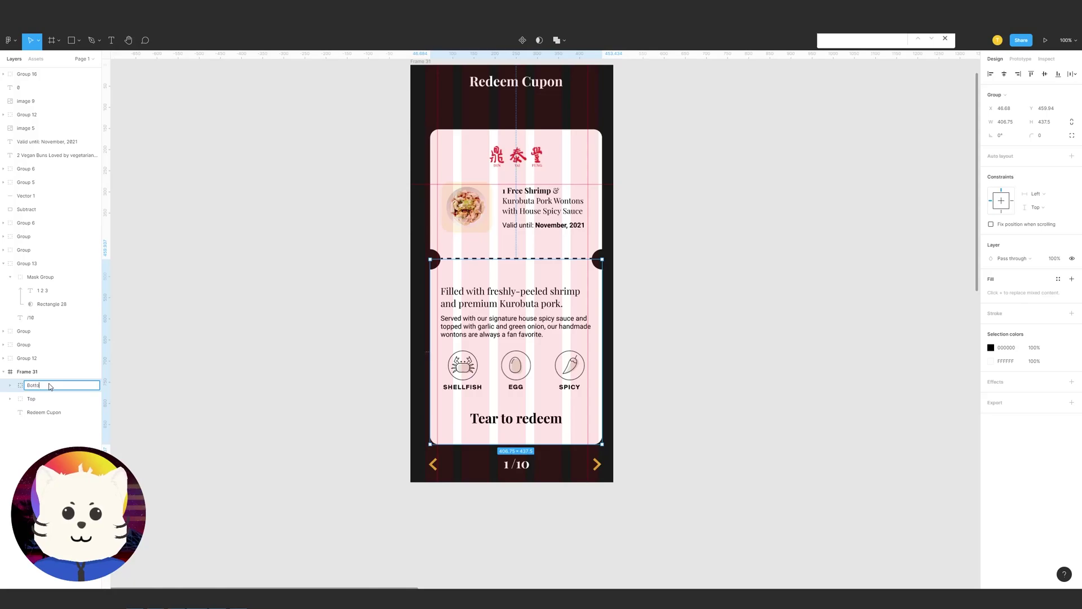
left_click(453, 462)
Cut the arrows and 1/10 counter group and paste it inside the Redeem Cupon frame, below the coupon
left_click(513, 468)
key("Delete")
scroll(457, 140, "up", 2)
left_click(457, 140)
key("ctrl+v")
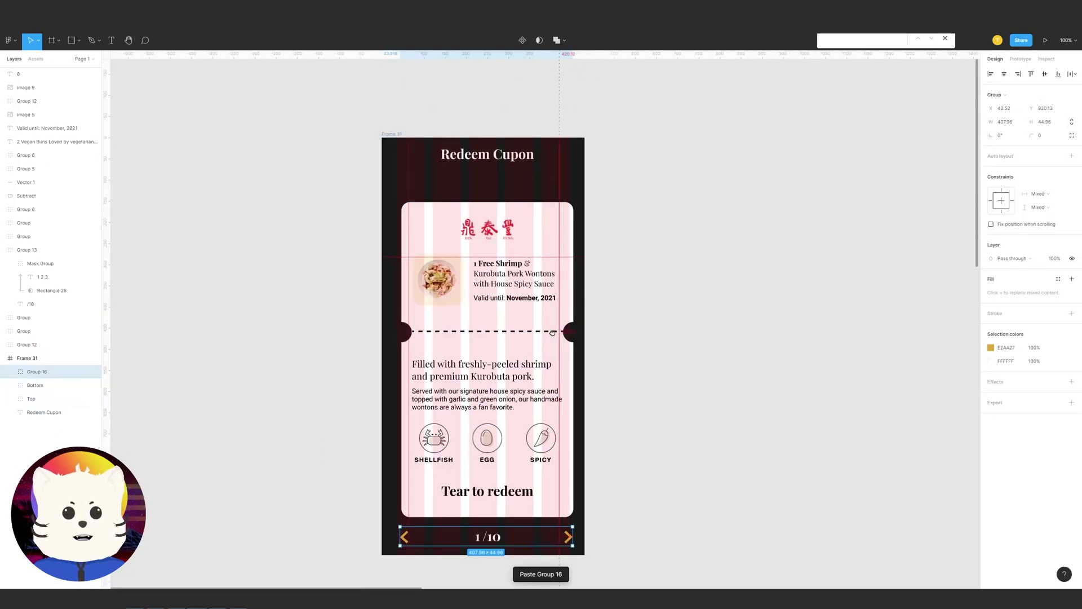
scroll(350, 405, "down", 3)
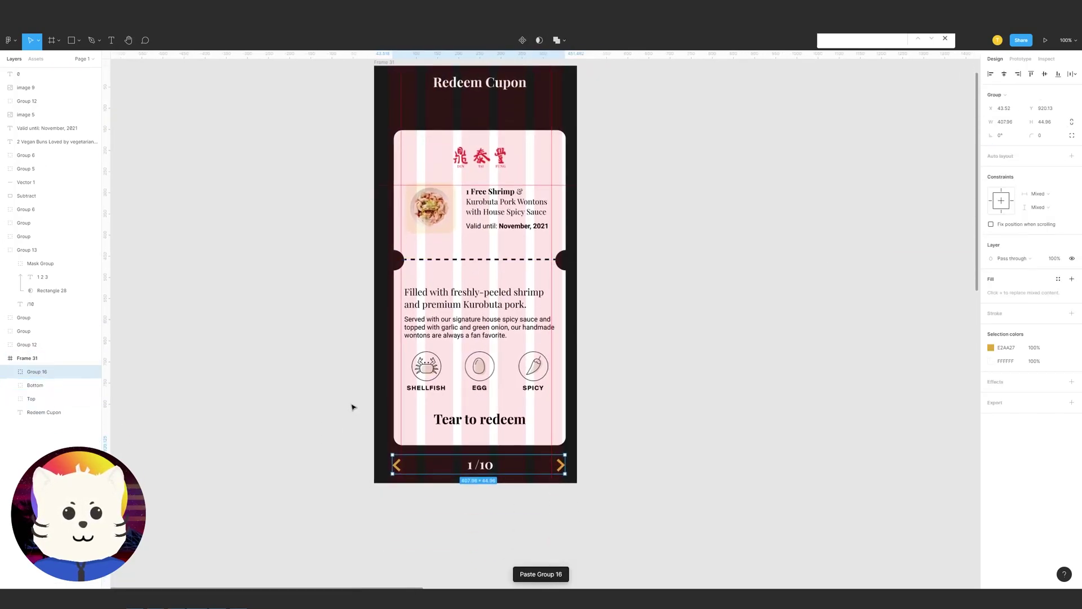
Rename the pasted arrows and 1/10 group as Counter
left_click(38, 374)
type("Counter")
key("Return")
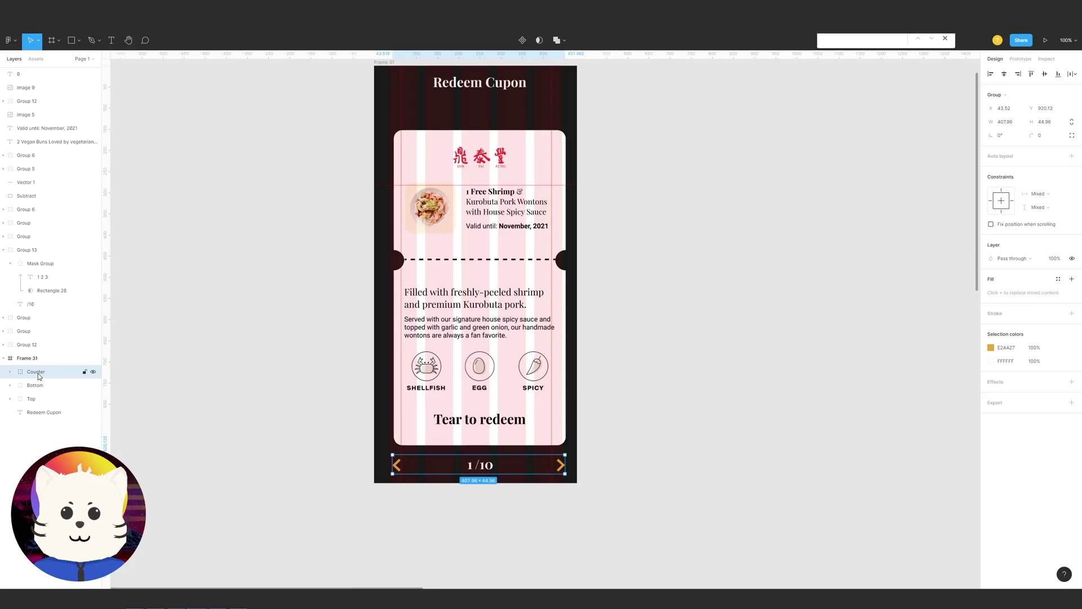
Duplicate the Redeem Cupon frame and place the copy to the right of the original
left_click(652, 340)
left_click_drag(602, 219, 597, 262)
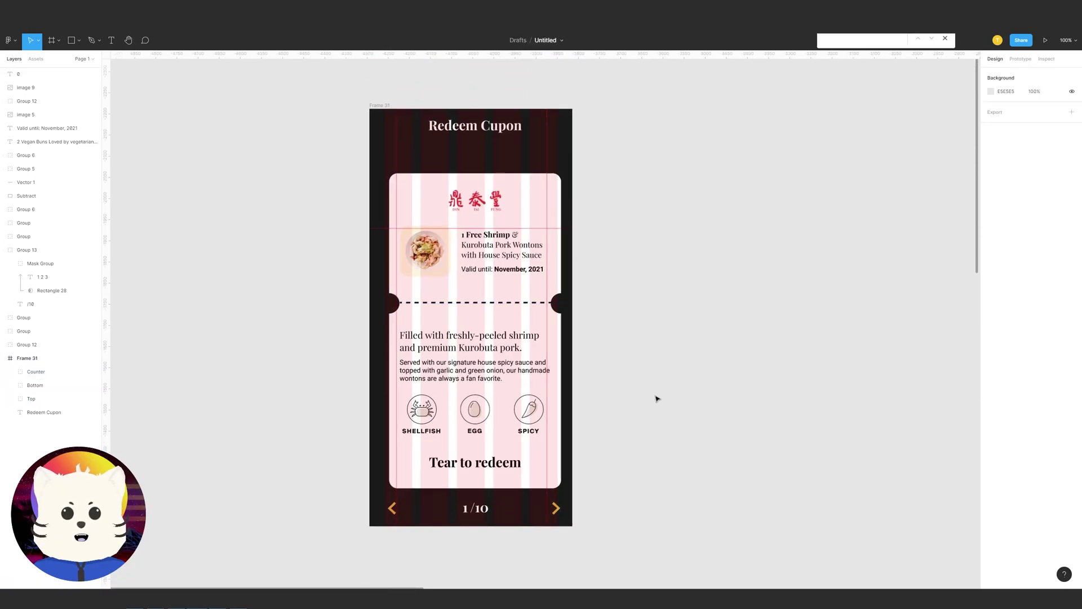
left_click_drag(734, 293, 643, 263)
key("ctrl+minus")
left_click_drag(306, 200, 386, 203)
left_click(572, 288)
scroll(572, 288, "up", 3)
left_click_drag(699, 284, 647, 319)
left_click_drag(564, 272, 592, 253)
key("ctrl+z")
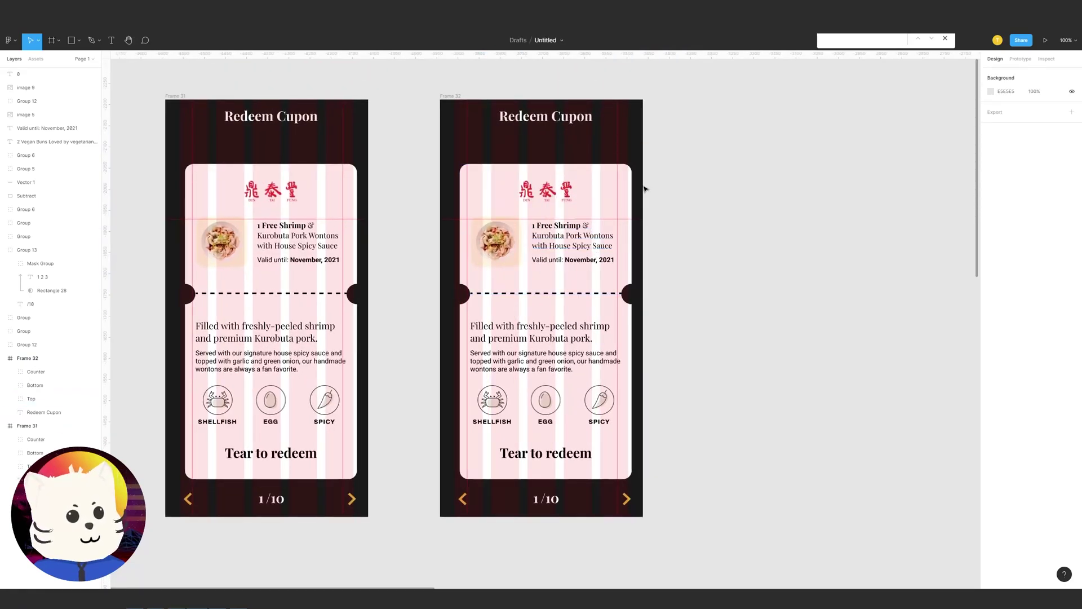
Rotate the Top coupon group in the second frame to about -12.65° and shift it partly past the frame's right edge
left_click(602, 189)
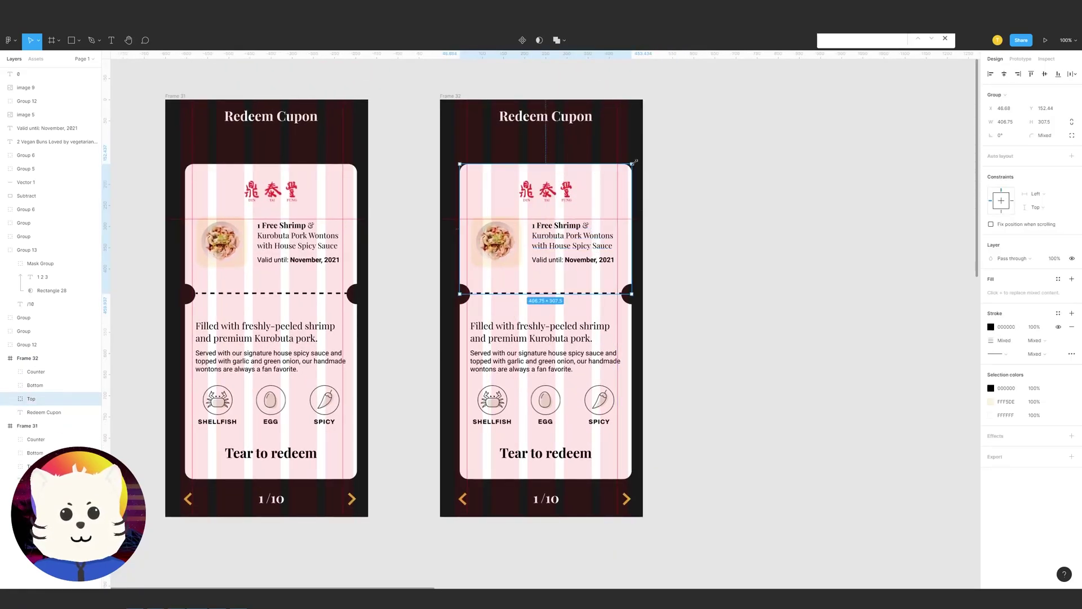
left_click_drag(636, 162, 646, 184)
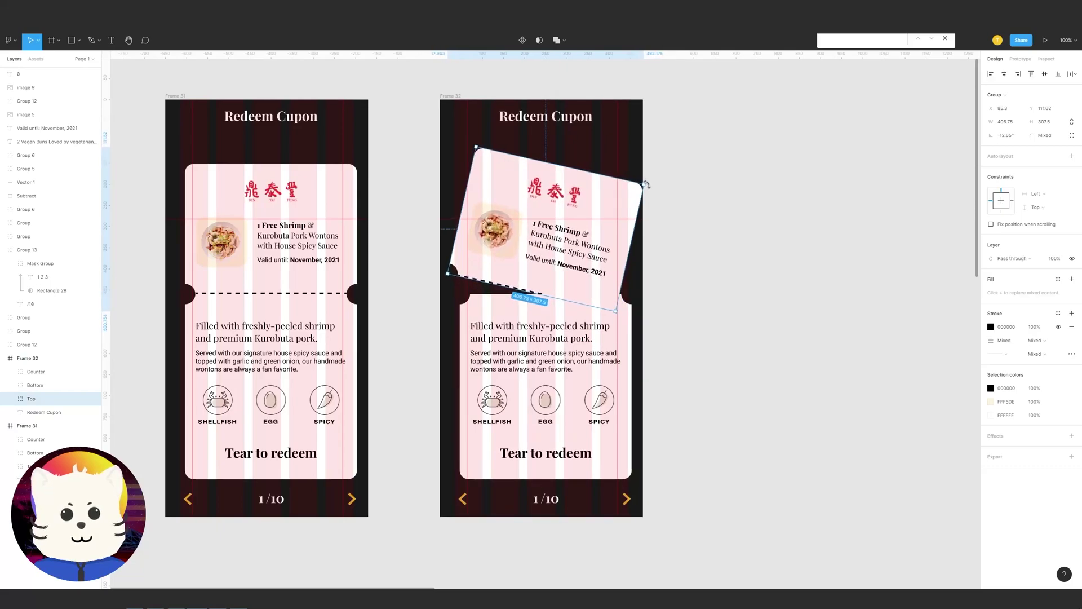
left_click_drag(525, 248, 636, 239)
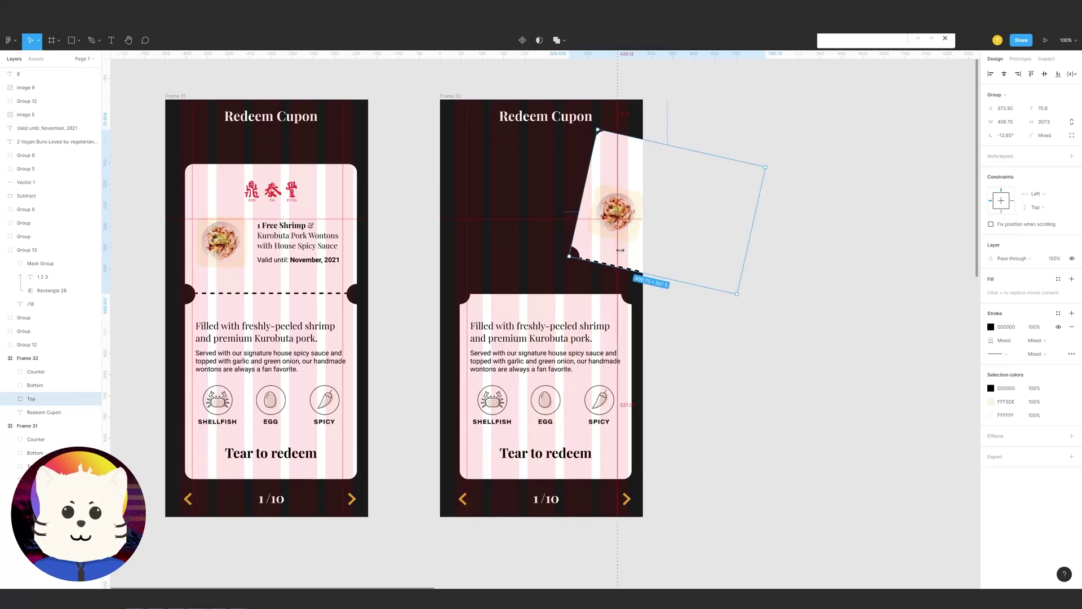
left_click_drag(632, 255, 583, 261)
key("ctrl+z")
left_click_drag(625, 257, 640, 250)
left_click_drag(742, 345, 715, 340)
Move the first two frames left, closer together, and duplicate the torn-coupon frame to their right
key("minus")
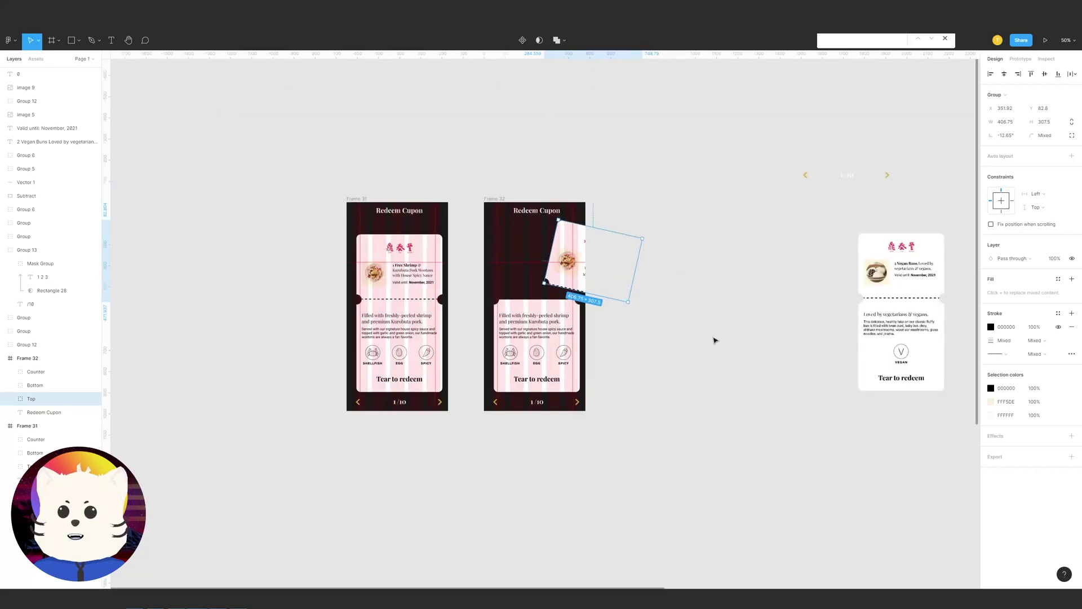
key("Escape")
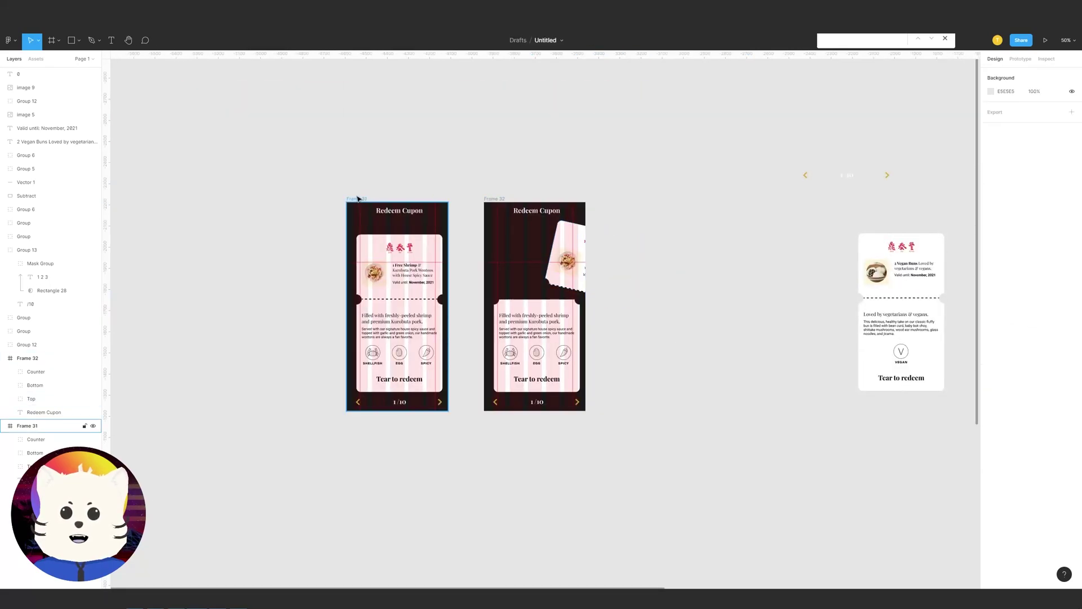
left_click_drag(399, 199, 341, 198)
left_click_drag(496, 198, 584, 200)
left_click(690, 249)
scroll(690, 250, "right", 1)
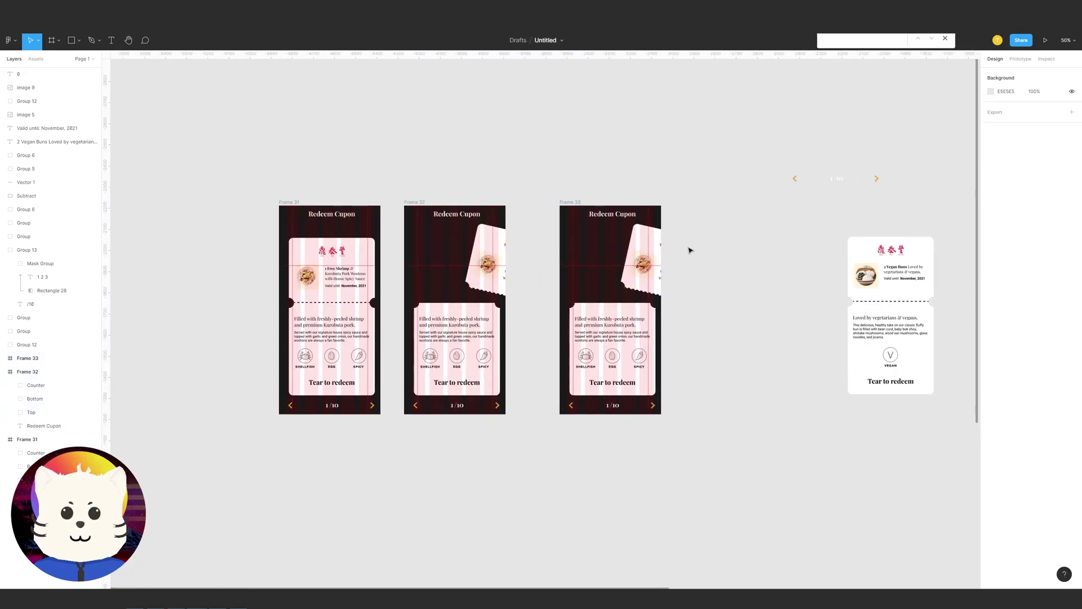
Move the rotated Top group in the third frame up and right, fully outside the frame, to X 551.92, Y -107.2
left_click(637, 255)
key("shift+Right")
key("shift+Right")
key("shift+Up")
key("shift+Up")
key("shift+Right")
key("shift+Right")
key("shift+Right")
key("shift+Up")
key("shift+Up")
key("shift+Right")
key("shift+Right")
key("shift+Up")
key("shift+Up")
key("shift+Right")
key("shift+Right")
key("shift+Up")
key("shift+Up")
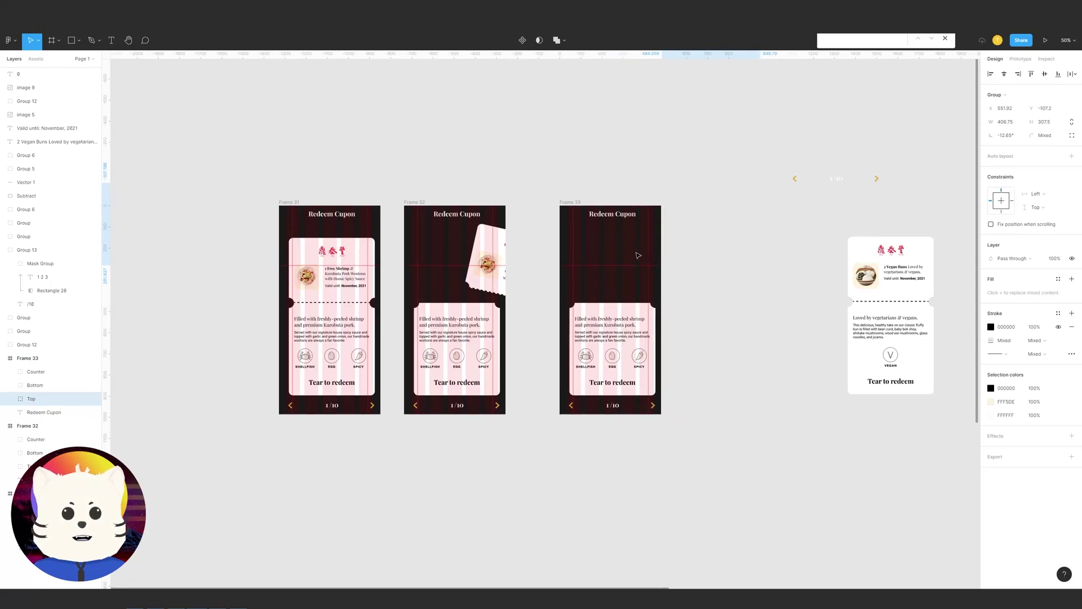
Move the Bottom coupon group in the third frame straight down, out of the frame, to a Y position of 1109.94
scroll(710, 333, "down", 2)
key("plus")
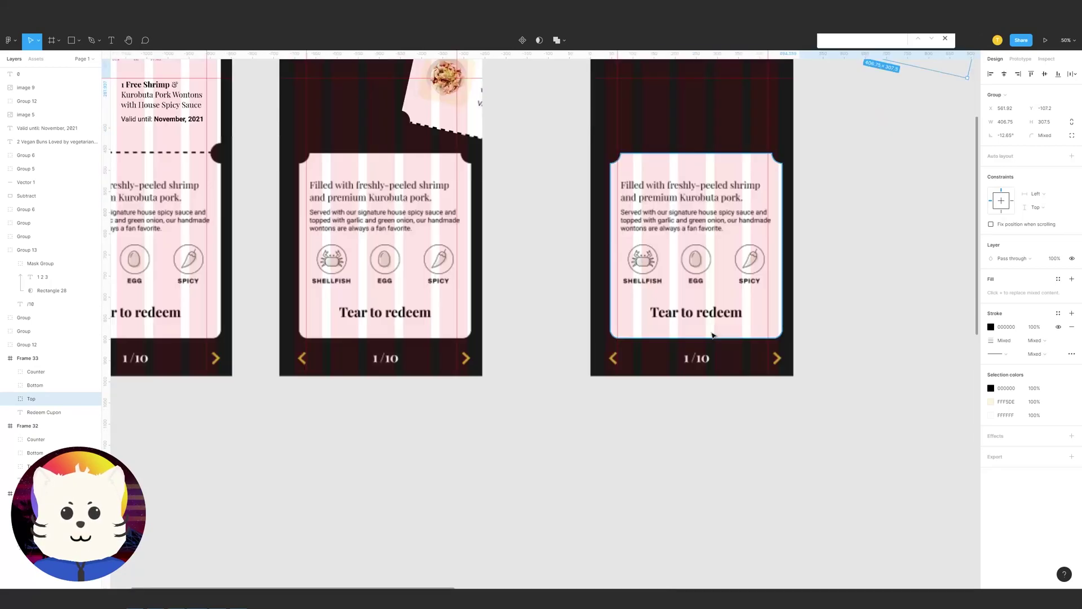
scroll(698, 333, "right", 2)
left_click(603, 273)
left_click_drag(603, 273, 601, 234)
key("ctrl+z")
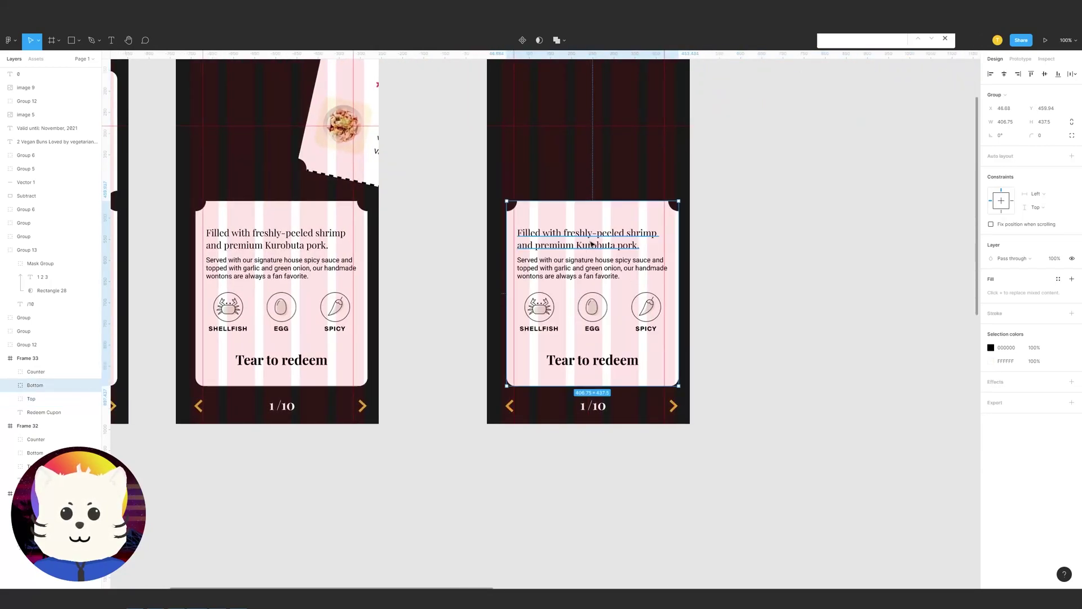
key("shift+Down")
key("shift+Down")
key("shift+Down")
key("shift+Down")
key("shift+Down")
key("shift+Down")
key("shift+Down")
key("shift+Down")
key("shift+Down")
key("shift+Down")
key("shift+Down")
key("shift+Down")
key("shift+Down")
key("shift+Down")
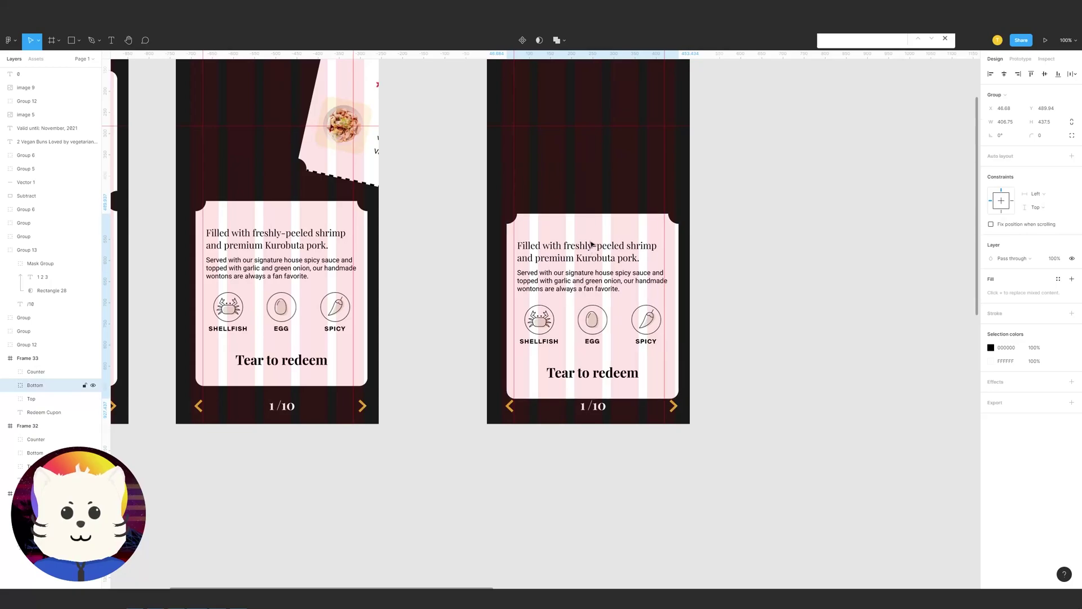
key("shift+Down")
key("shift+Down")
key("shift+Down")
key("shift+Down")
key("shift+Down")
key("shift+Down")
key("shift+Down")
key("shift+Down")
key("shift+Down")
key("shift+Down")
key("shift+Down")
key("shift+Down")
key("shift+Down")
key("shift+Down")
key("shift+Down")
key("shift+Down")
key("shift+Down")
key("shift+Down")
key("shift+Down")
key("shift+Down")
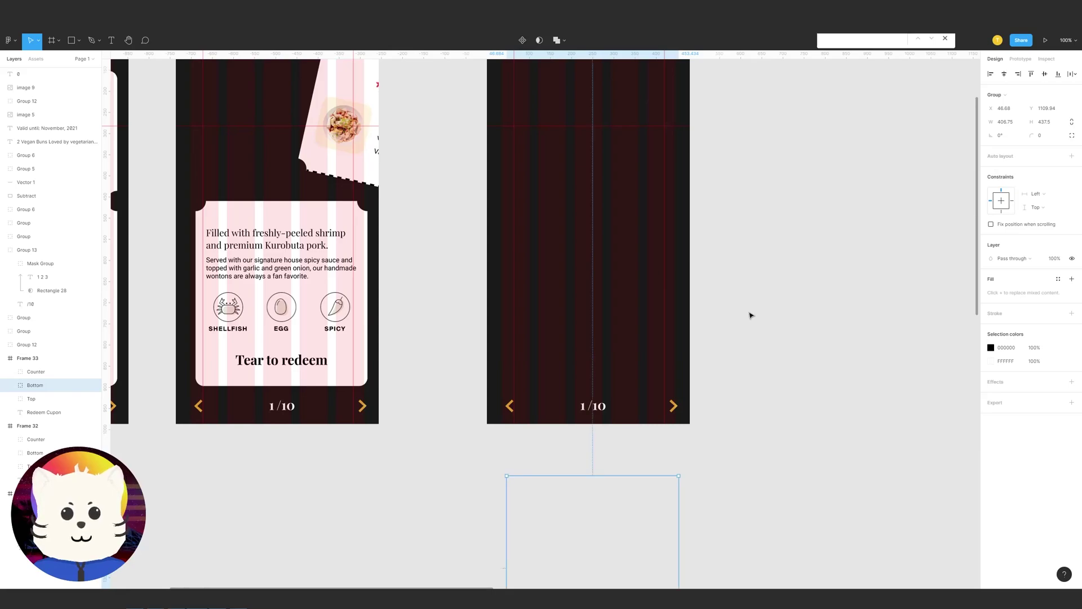
left_click(780, 336)
Shift the masked "1 2" text in the third frame's Counter group upward so the counter reads 2/10
scroll(772, 338, "up", 4)
left_click(572, 498)
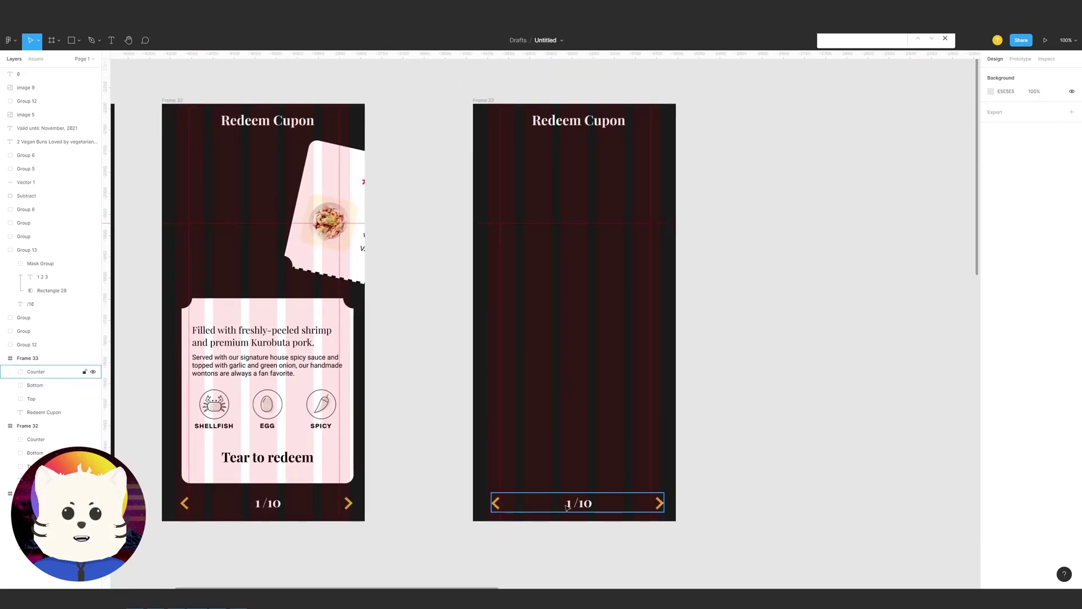
scroll(574, 462, "down", 2)
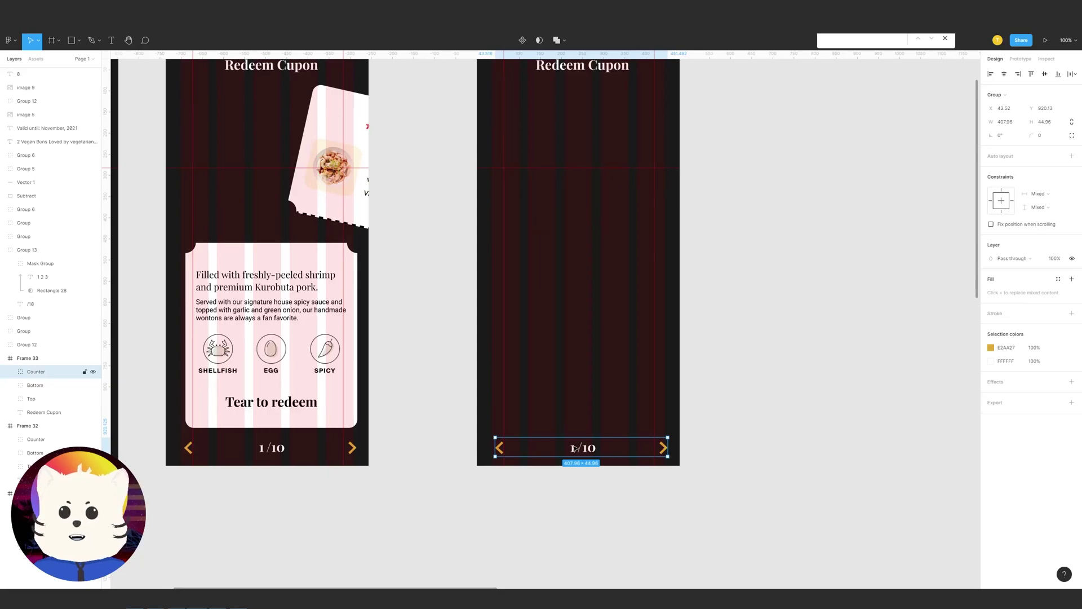
double_click(574, 449)
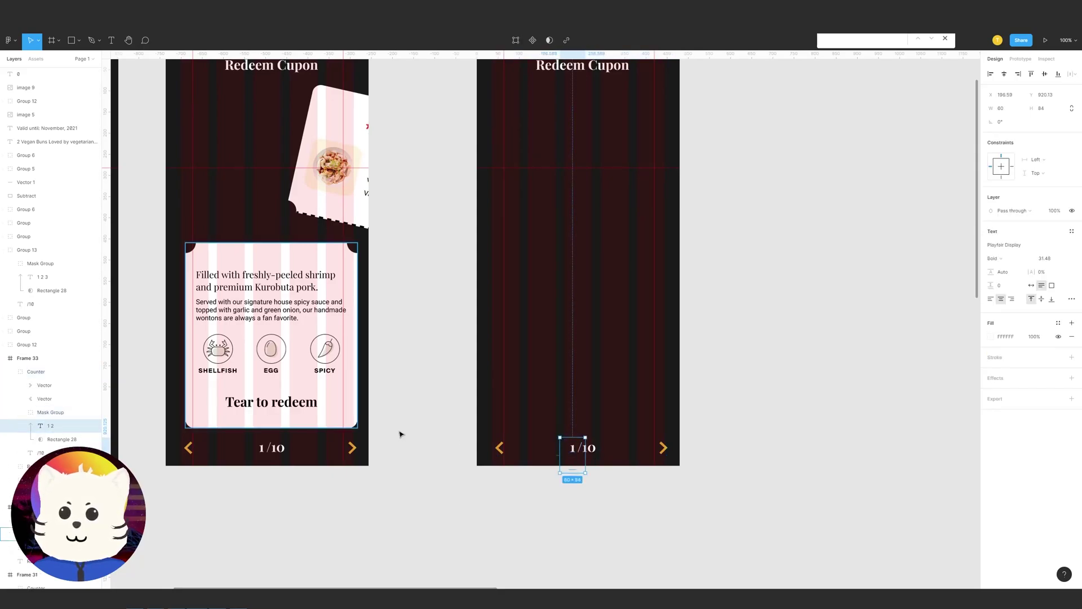
left_click(604, 391)
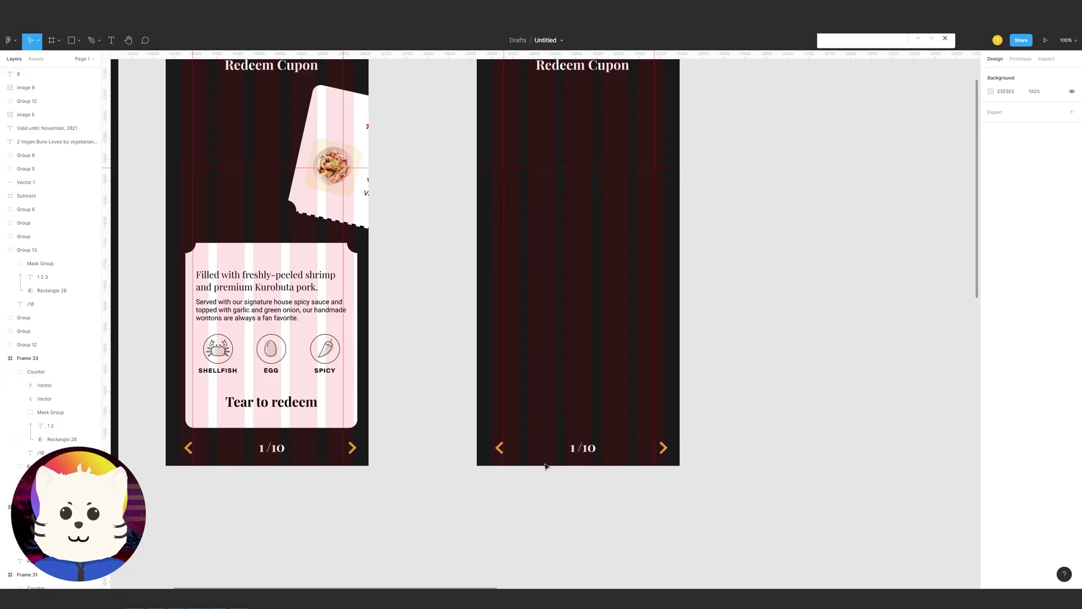
double_click(593, 455)
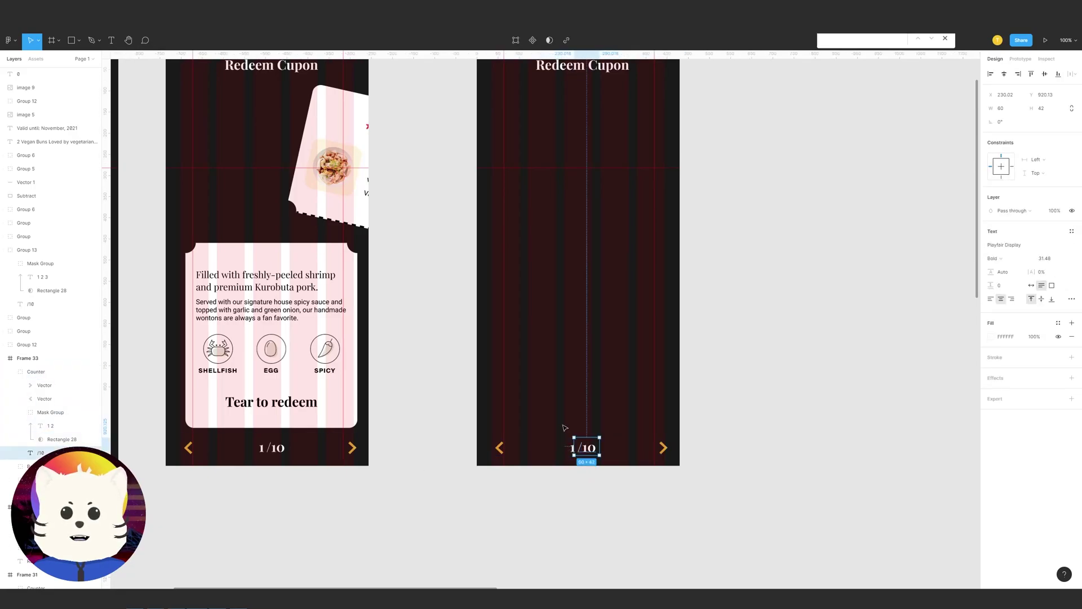
left_click(51, 426)
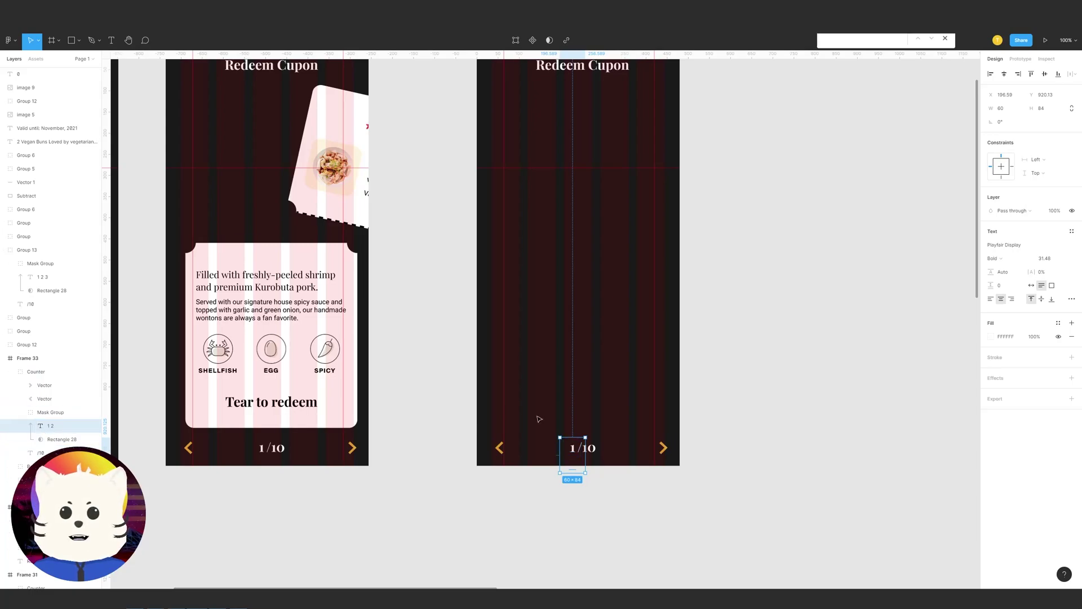
key("Up")
key("Up")
key("Up")
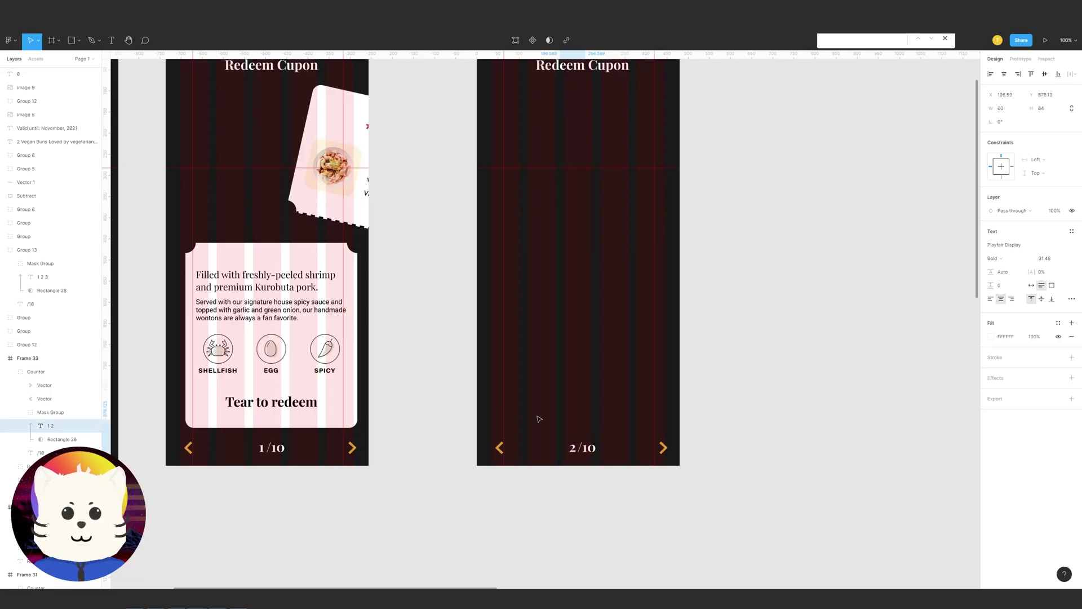
left_click(604, 486)
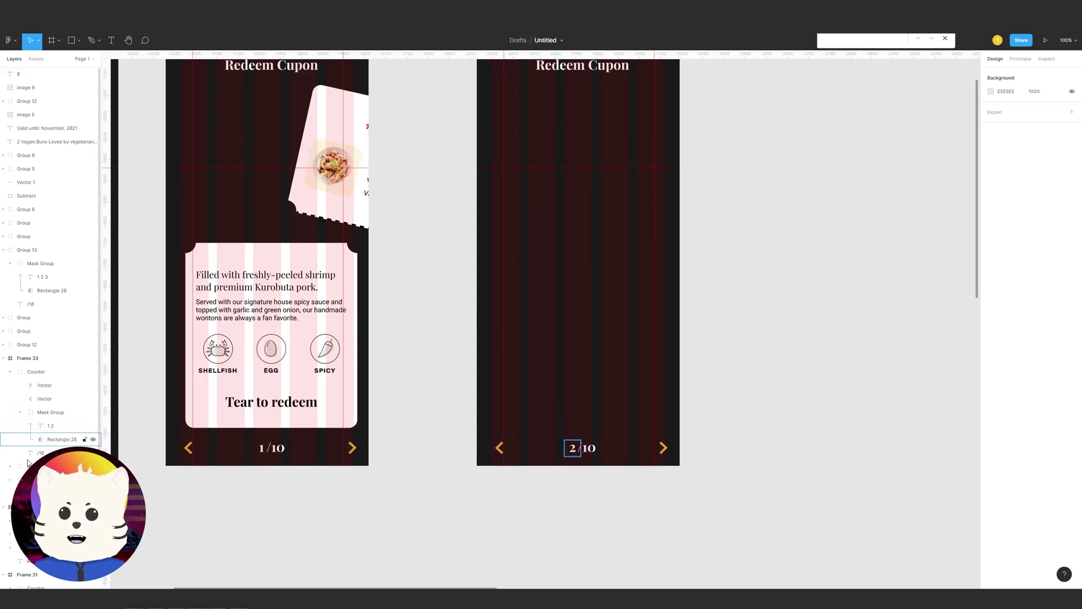
Slide the third frame's Bottom coupon group up into the frame and back down below its lower edge
left_click(57, 466)
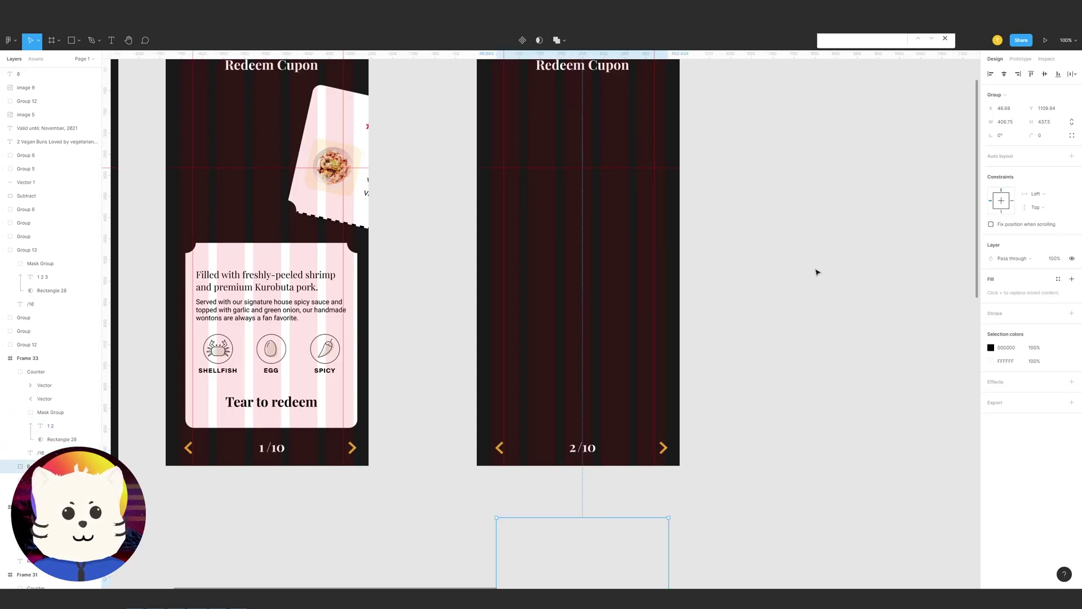
key("shift+Up")
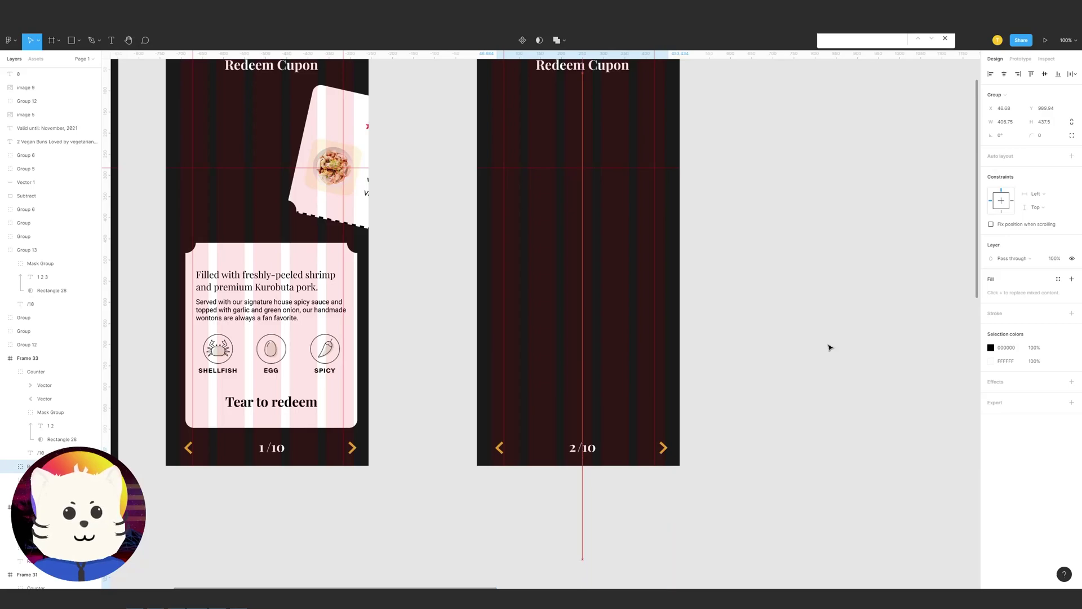
key("shift+Up")
key("shift+Up")
key("shift+Up")
key("shift+Up")
key("shift+Up")
key("shift+Up")
key("shift+Up")
key("shift+Up")
key("shift+Up")
key("shift+Up")
key("shift+Up")
key("shift+Up")
key("shift+Up")
key("shift+Up")
key("shift+Up")
key("shift+Up")
key("shift+Up")
key("shift+Up")
key("shift+Up")
key("shift+Up")
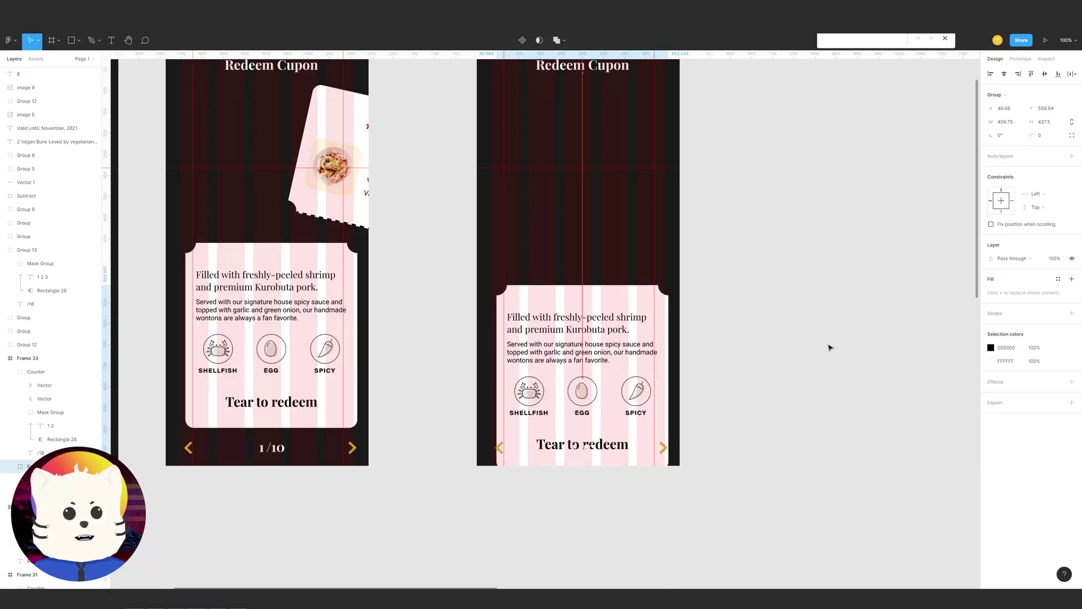
key("shift+Down")
key("shift+Down")
key("shift+Down")
key("shift+Down")
key("shift+Down")
key("shift+Down")
key("shift+Down")
key("shift+Down")
key("shift+Down")
key("shift+Down")
key("shift+Down")
key("shift+Down")
key("shift+Down")
key("shift+Down")
key("shift+Down")
key("shift+Down")
key("shift+Down")
key("shift+Down")
key("shift+Down")
key("shift+Down")
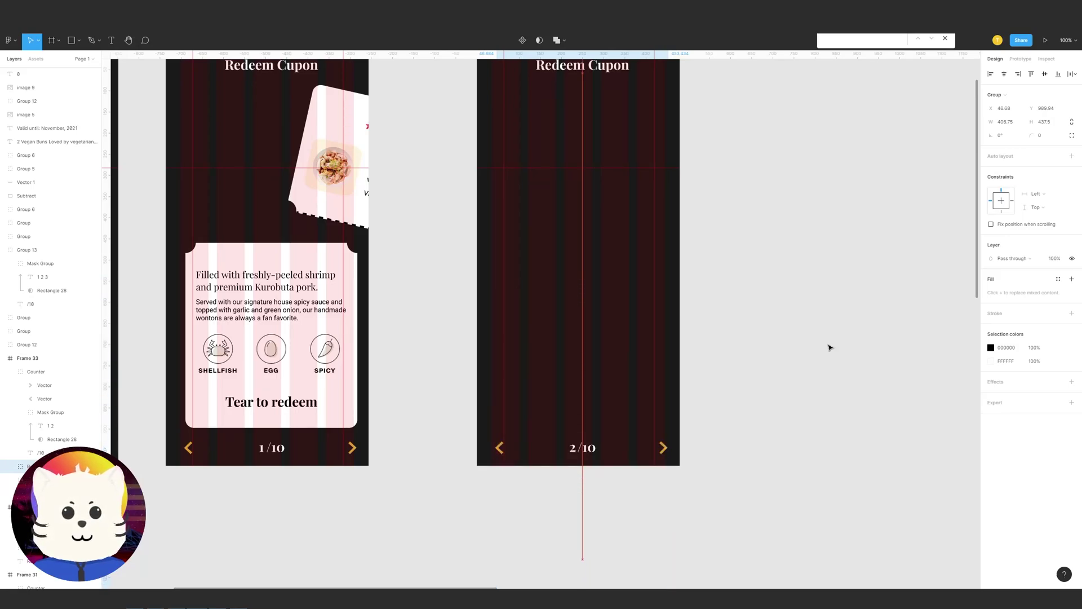
Set the Bottom coupon group's opacity to 0% and place it below the third frame at Y 1049.94
key("shift+Up")
key("shift+Up")
key("shift+Up")
key("shift+Up")
key("shift+Up")
key("shift+Up")
key("shift+Up")
key("shift+Up")
key("shift+Up")
key("shift+Up")
key("shift+Up")
key("shift+Up")
key("shift+Up")
key("shift+Up")
key("shift+Up")
key("shift+Up")
key("shift+Up")
key("shift+Up")
key("shift+Up")
key("shift+Up")
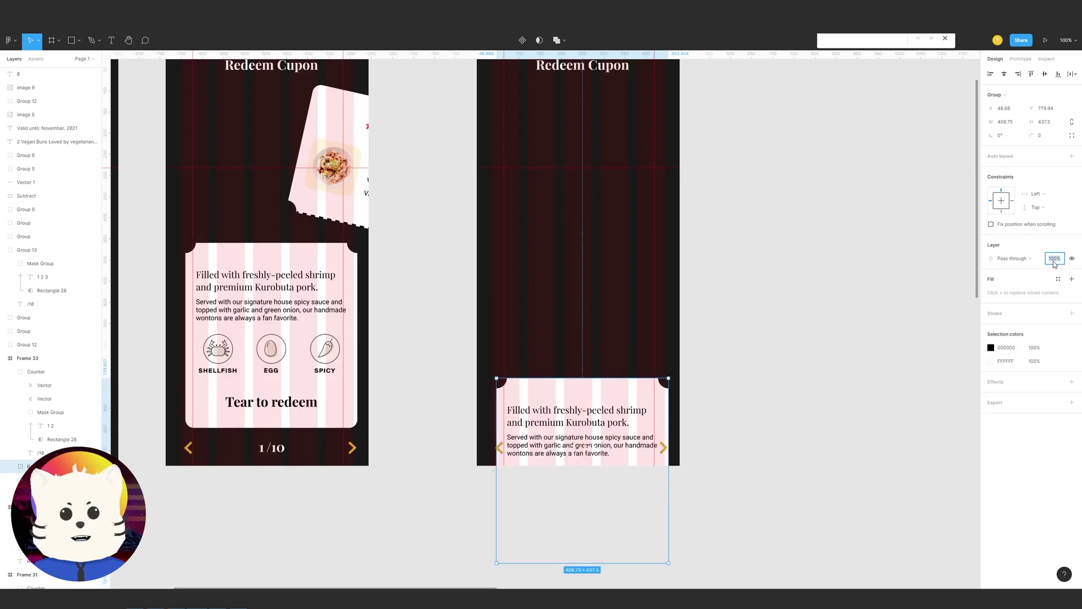
type("0")
key("Return")
key("shift+Down")
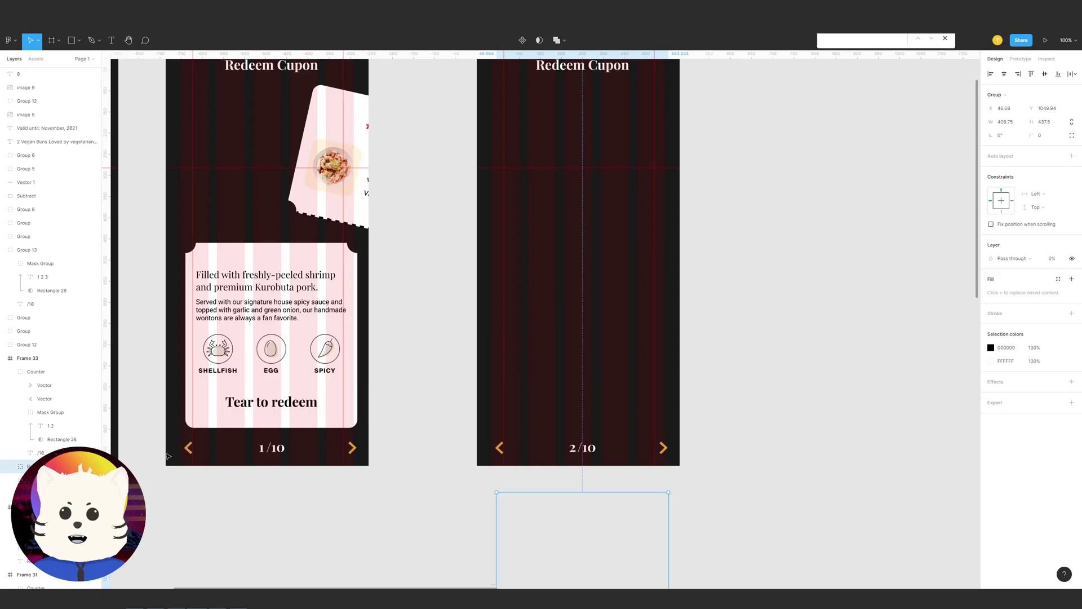
Rename the spare shrimp wonton picture group outside the frames as item1
left_click(775, 392)
key("minus")
left_click_drag(612, 163, 408, 183)
left_click_drag(509, 189, 461, 189)
key("shift+0")
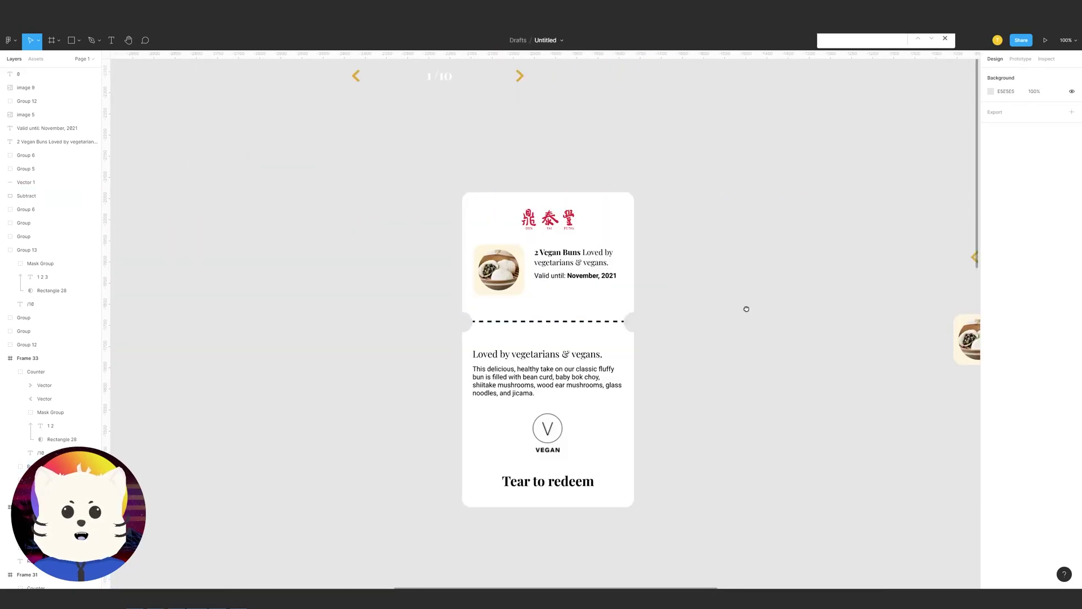
left_click_drag(746, 309, 517, 277)
left_click_drag(597, 268, 461, 268)
left_click_drag(111, 231, 408, 231)
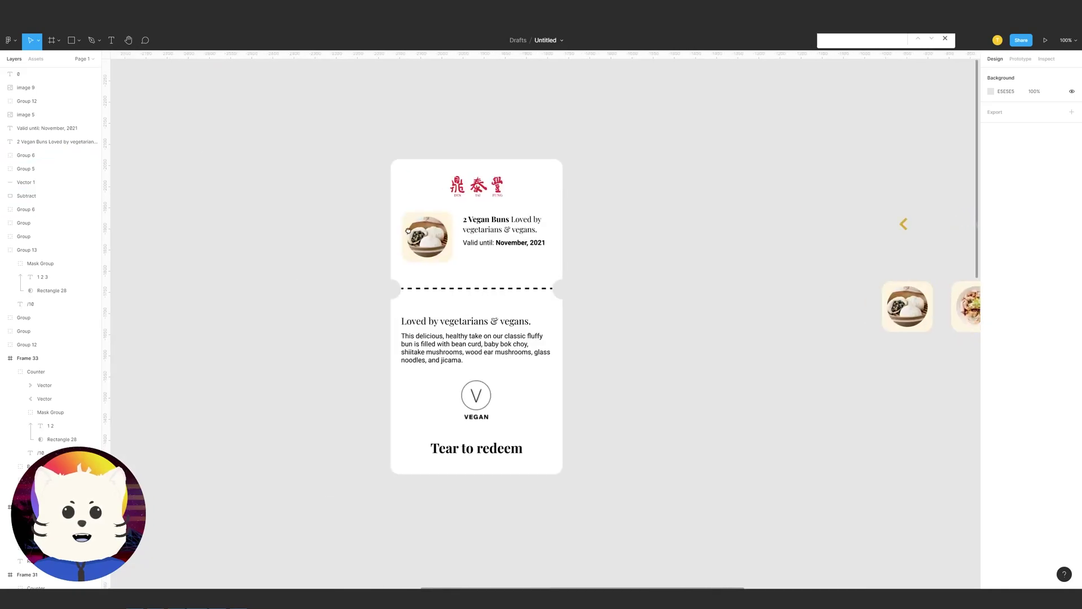
scroll(408, 230, "left", 10)
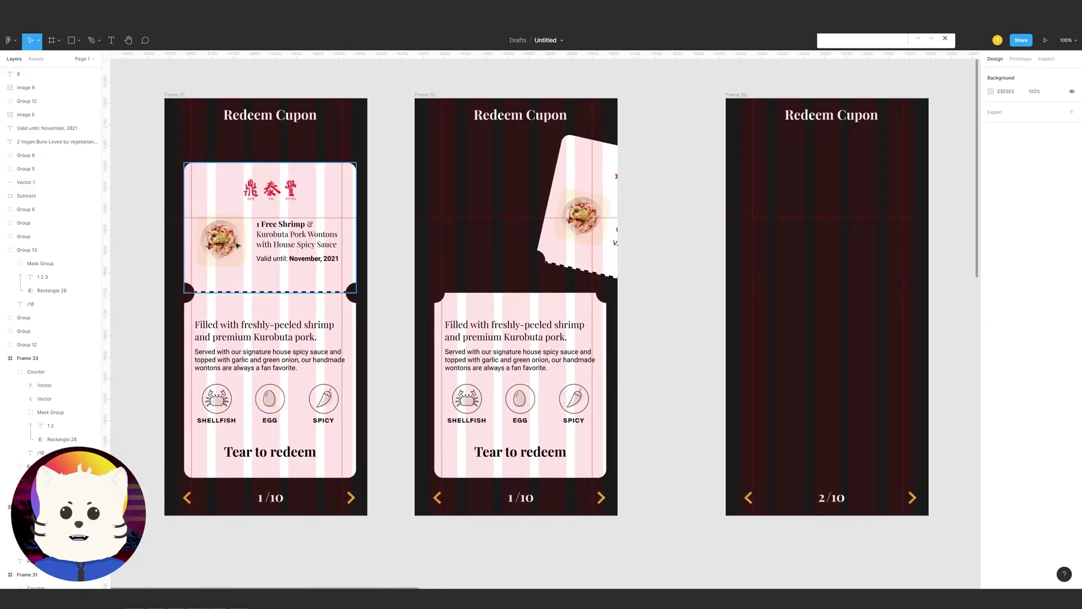
scroll(237, 246, "right", 20)
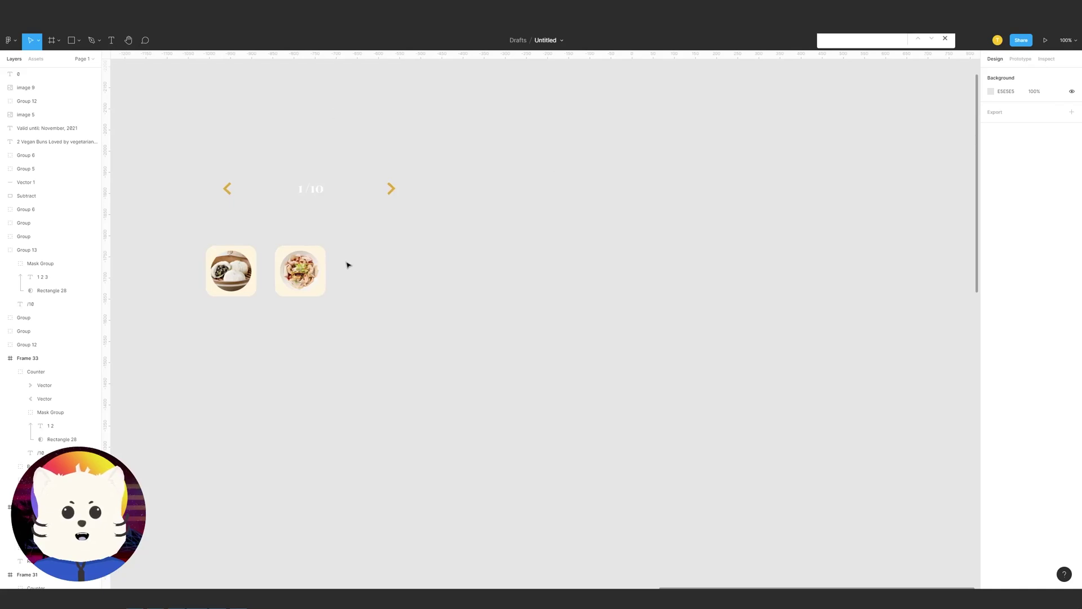
left_click(285, 260)
scroll(350, 261, "left", 5)
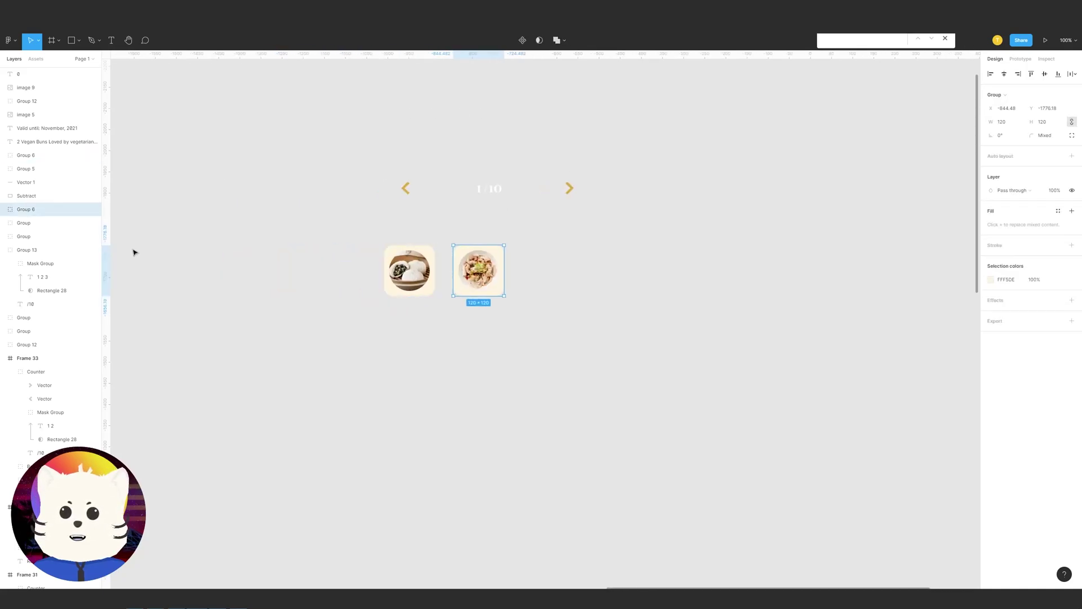
type("item")
key("Return")
left_click(409, 270)
left_click(485, 270)
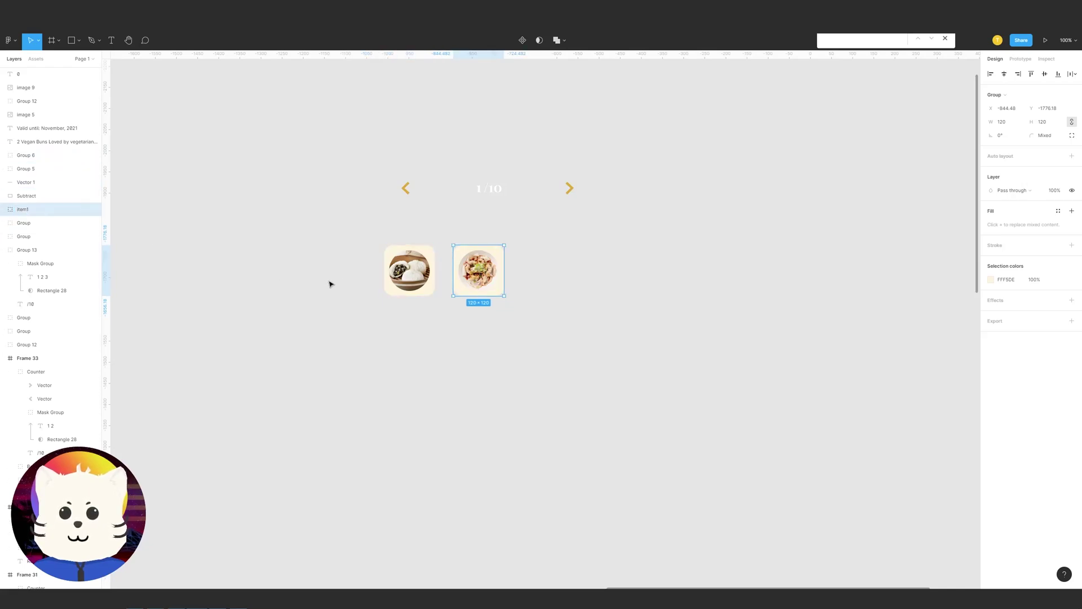
Rename the spare vegan buns picture group beside it as item2
left_click(409, 270)
double_click(29, 155)
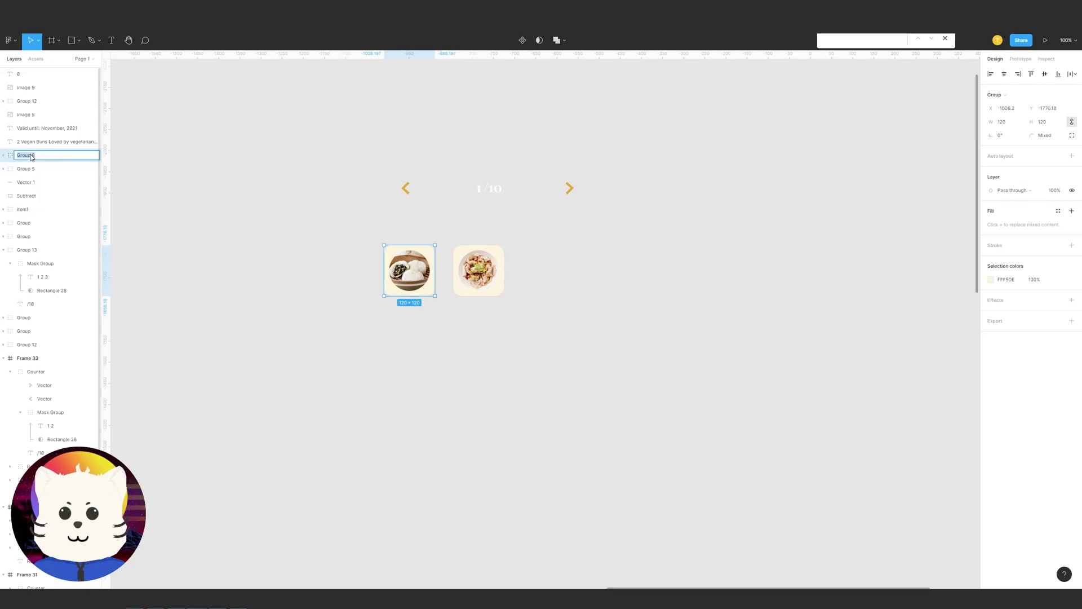
key("Return")
double_click(31, 157)
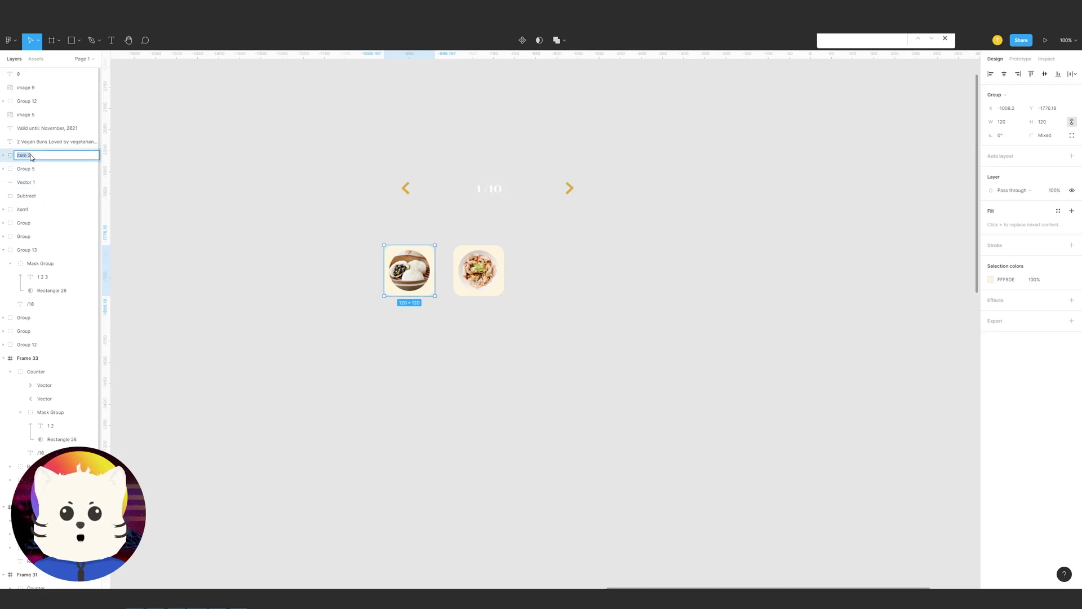
left_click(360, 254)
Place a copy of the item1 picture above the coupon in the first frame, scaled to about 57 × 57 px
left_click(474, 273)
left_click_drag(411, 270, 970, 343)
key("1")
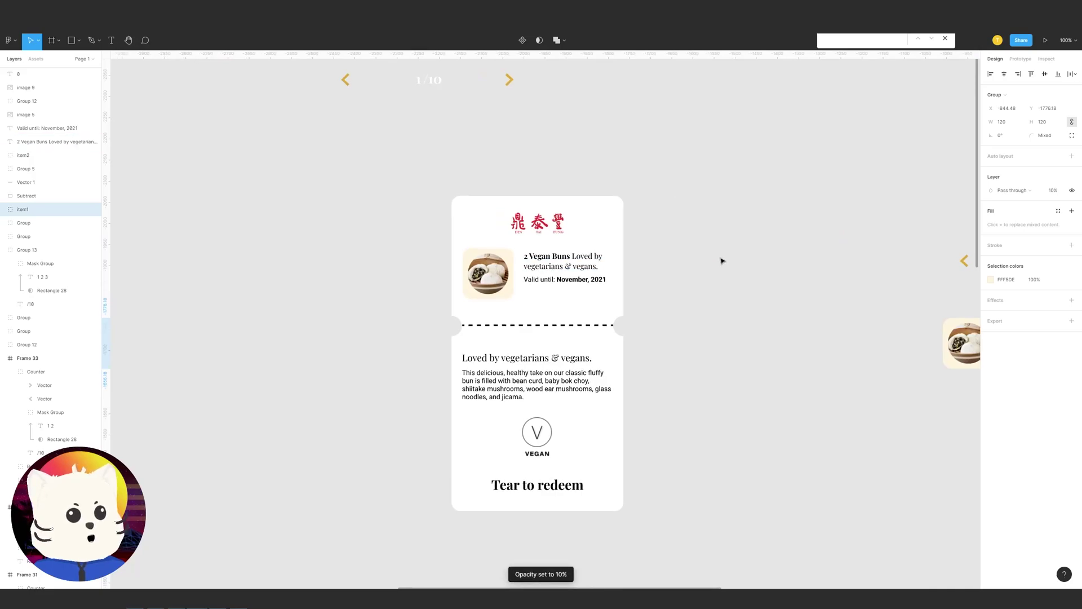
scroll(891, 200, "left", 15)
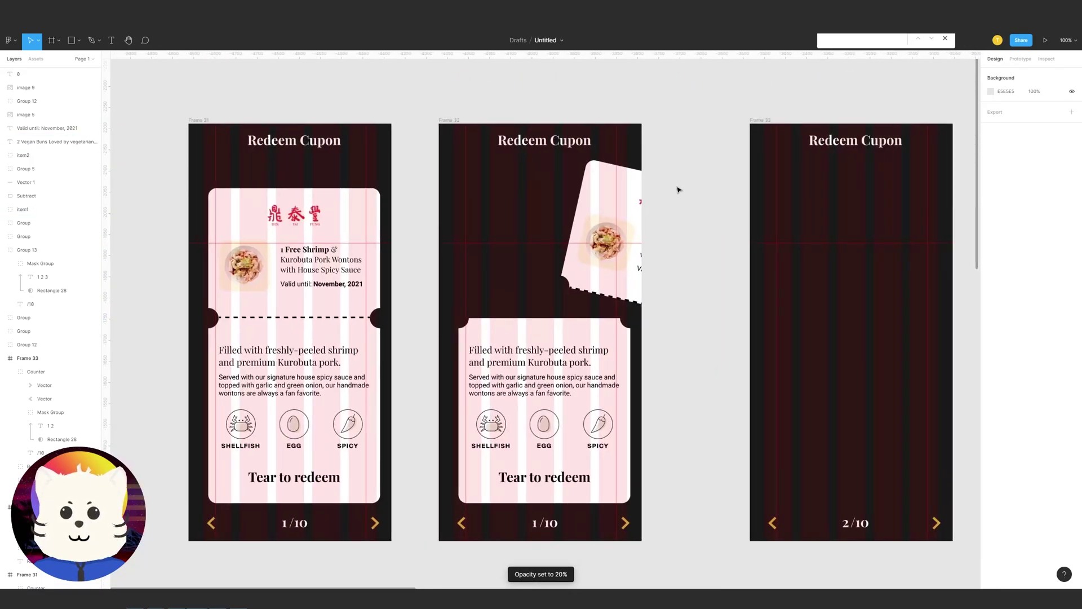
key("ctrl+v")
left_click_drag(529, 311, 226, 173)
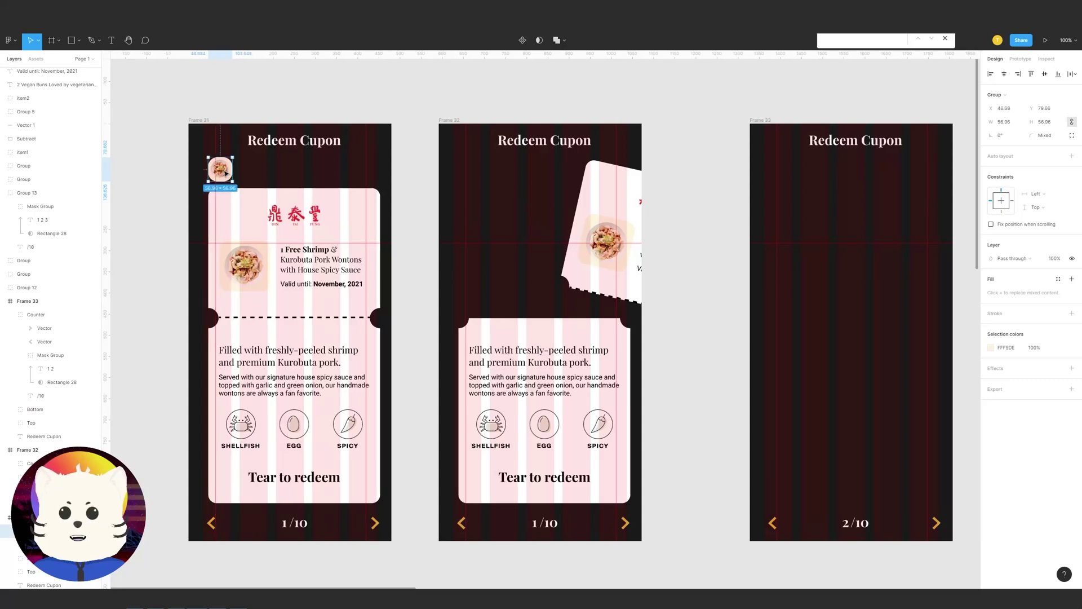
Move the small item1 picture from the first frame into the third frame, at the same spot below the title
key("ctrl+x")
left_click_drag(732, 121, 586, 131)
key("ctrl+z")
left_click_drag(448, 148, 732, 147)
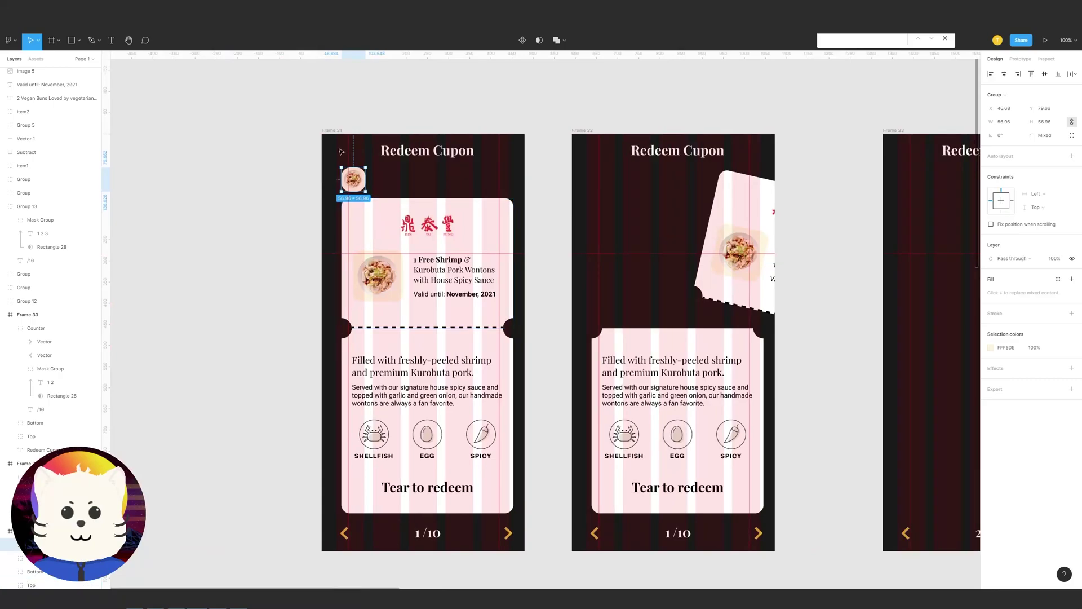
scroll(607, 208, "right", 5)
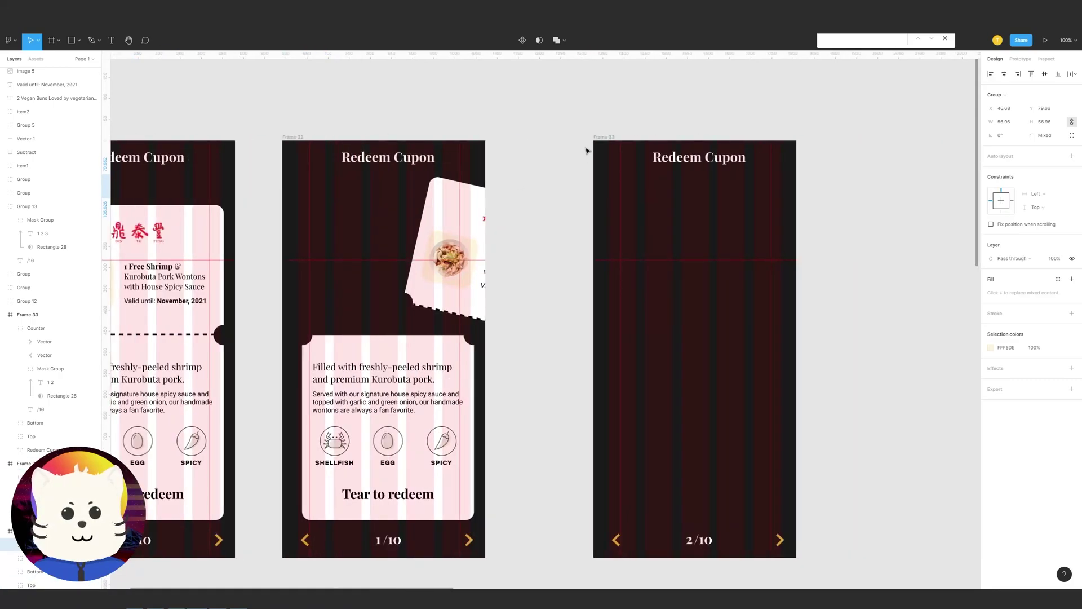
left_click(607, 140)
key("ctrl+v")
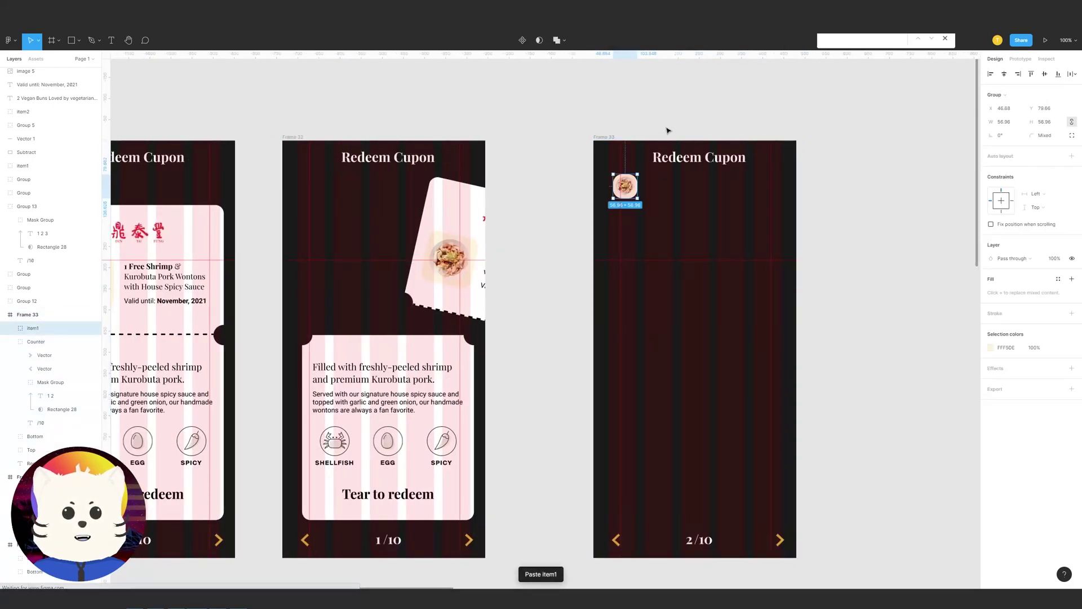
Paste a spare copy of the small item1 picture on the canvas above the third frame
left_click(659, 130)
scroll(619, 195, "right", 1)
left_click(618, 195)
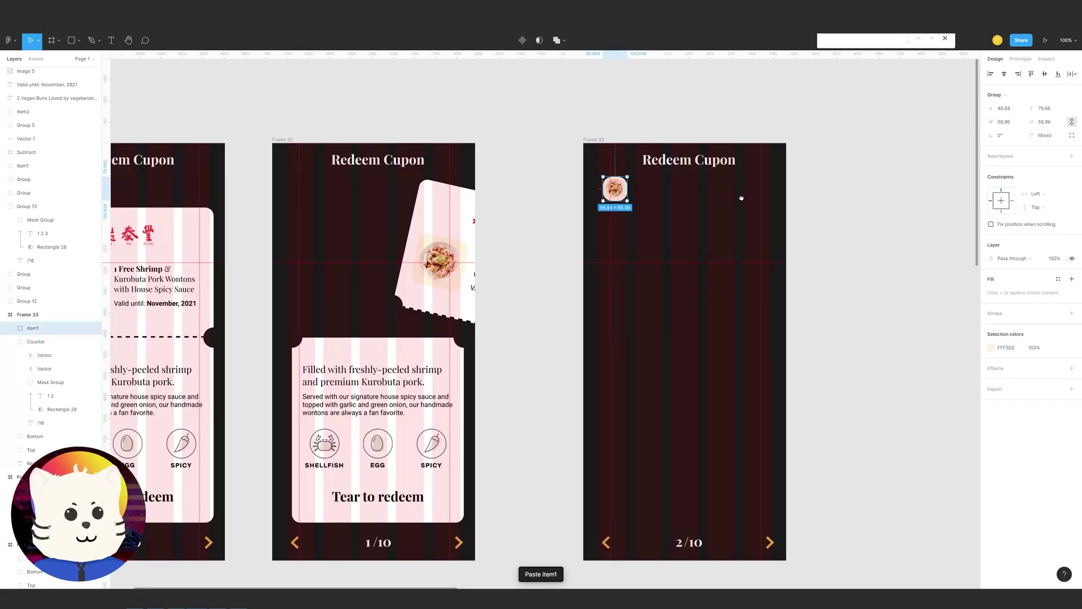
scroll(741, 197, "right", 2)
scroll(555, 196, "left", 1)
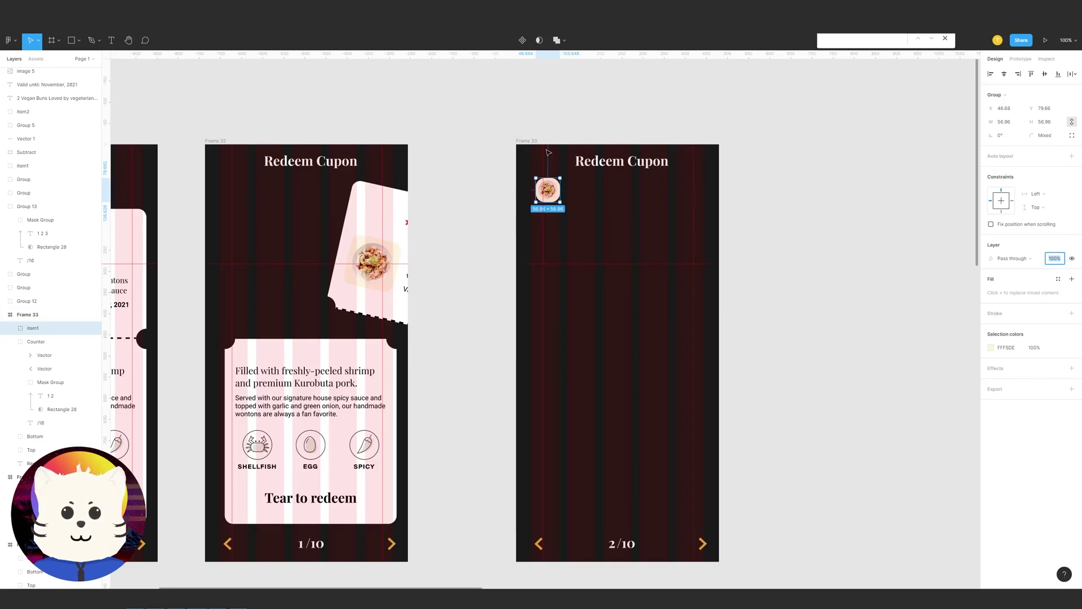
left_click(602, 205)
left_click(548, 198)
left_click(543, 193)
left_click(553, 197)
key("ctrl+v")
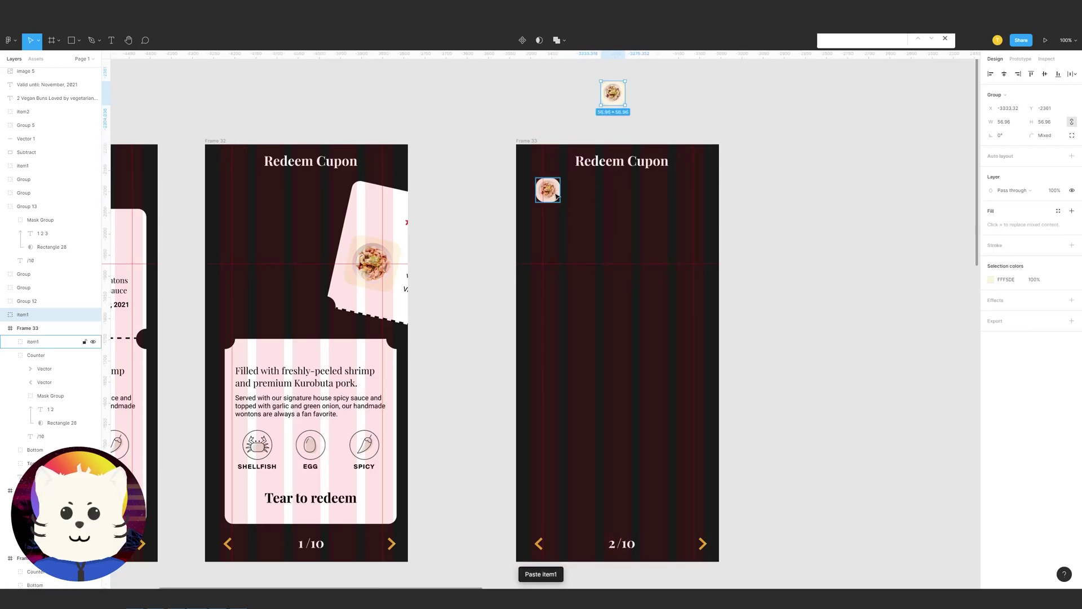
Shrink the item1 picture inside the third frame around its centre to about 17 × 17 px and make it transparent
left_click(556, 194)
left_click_drag(562, 178, 558, 187)
left_click(1069, 259)
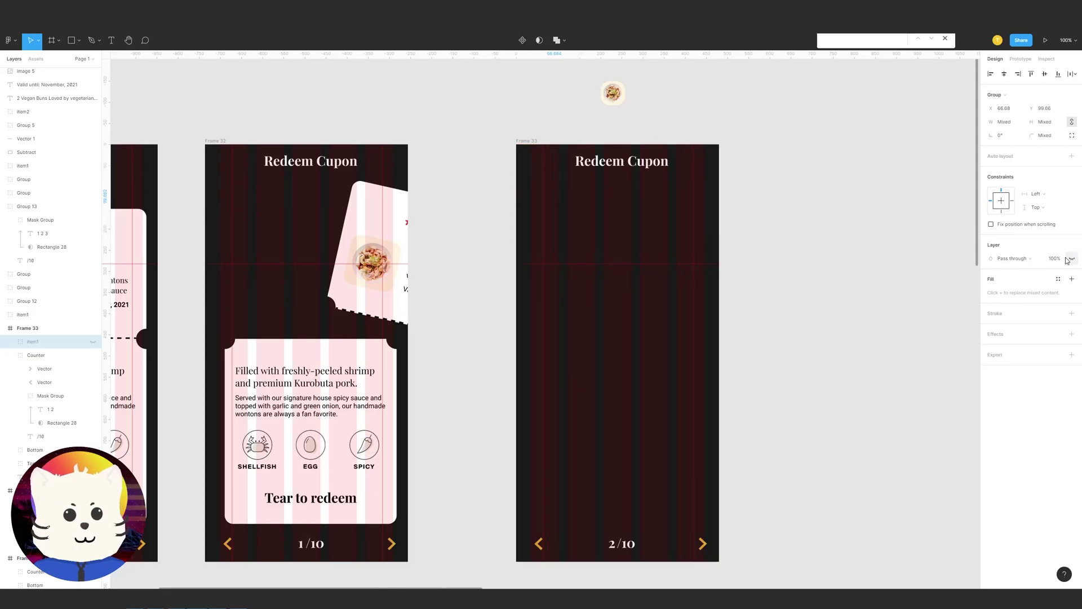
left_click(1072, 258)
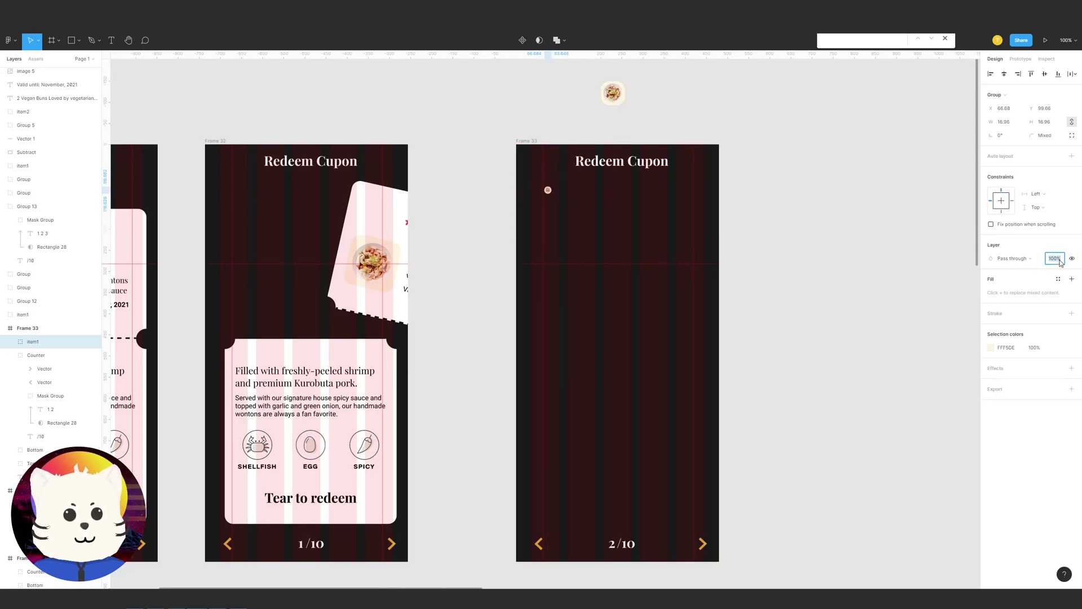
left_click(922, 269)
Copy the complete shrimp wonton coupon from the first frame onto the canvas beside the vegan buns coupon
key("ctrl+minus")
key("ctrl+minus")
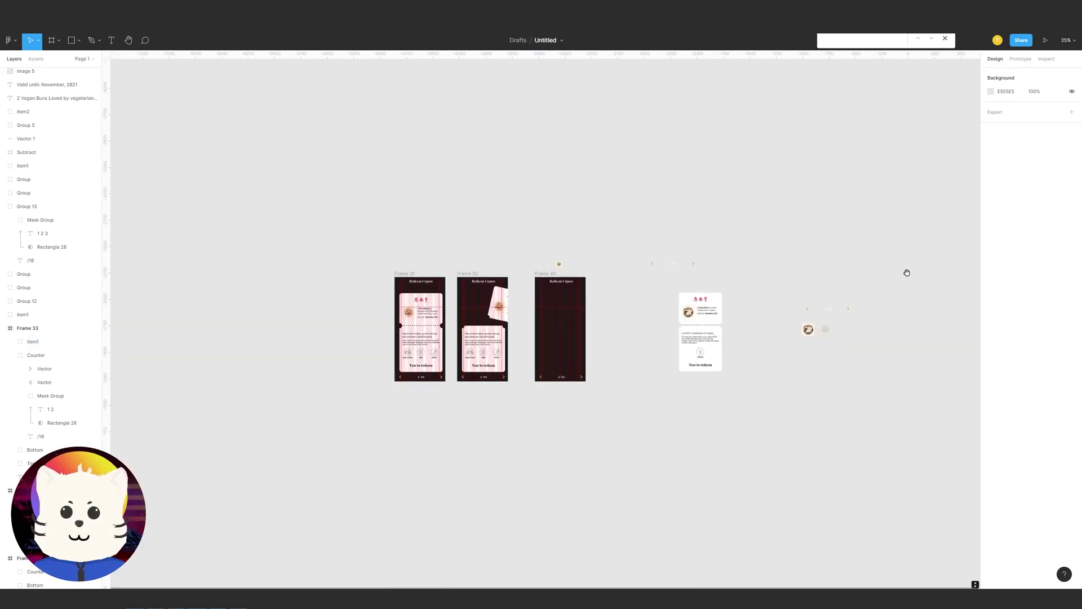
left_click_drag(905, 273, 762, 239)
key("ctrl+plus")
key("ctrl+plus")
left_click_drag(674, 218, 717, 321)
key("ctrl+z")
left_click_drag(822, 346, 592, 310)
left_click_drag(618, 460, 684, 450)
left_click_drag(666, 269, 748, 379)
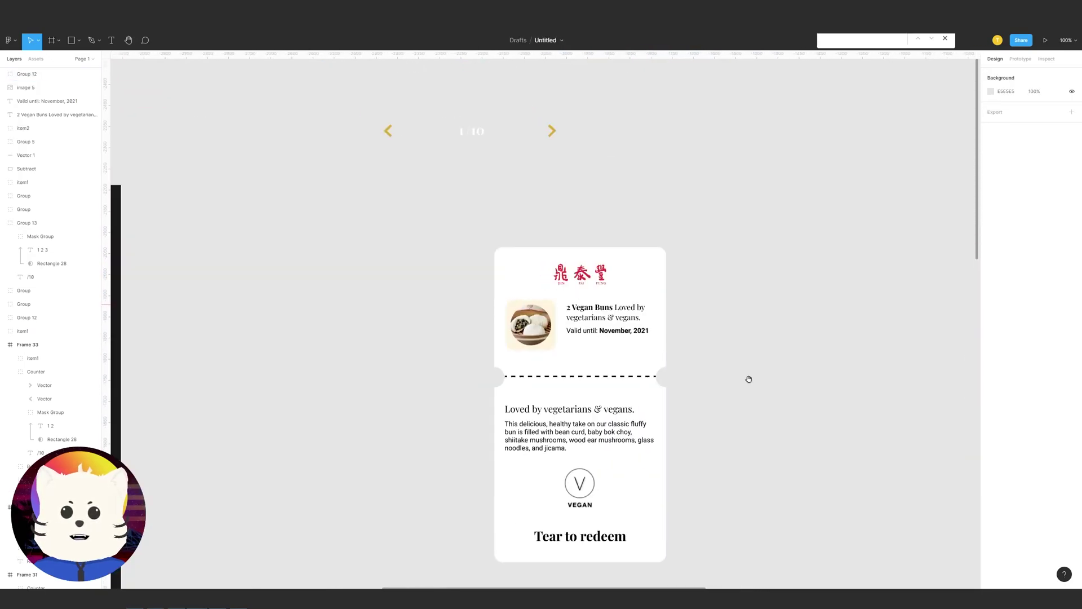
key("ctrl+minus")
left_click_drag(599, 350, 704, 314)
scroll(704, 313, "left", 2)
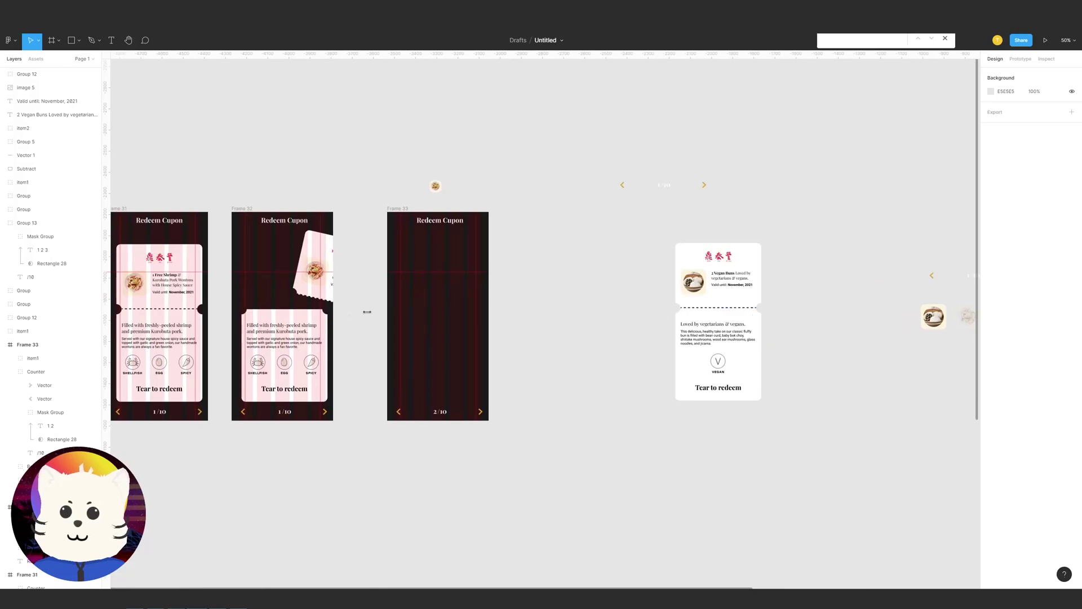
left_click(174, 315)
left_click_drag(292, 318, 827, 291)
Duplicate the whole vegan buns coupon between the third frame and the original, and group the duplicate
left_click_drag(634, 265, 751, 426)
left_click_drag(754, 438, 664, 249)
left_click_drag(750, 389, 586, 291, "alt")
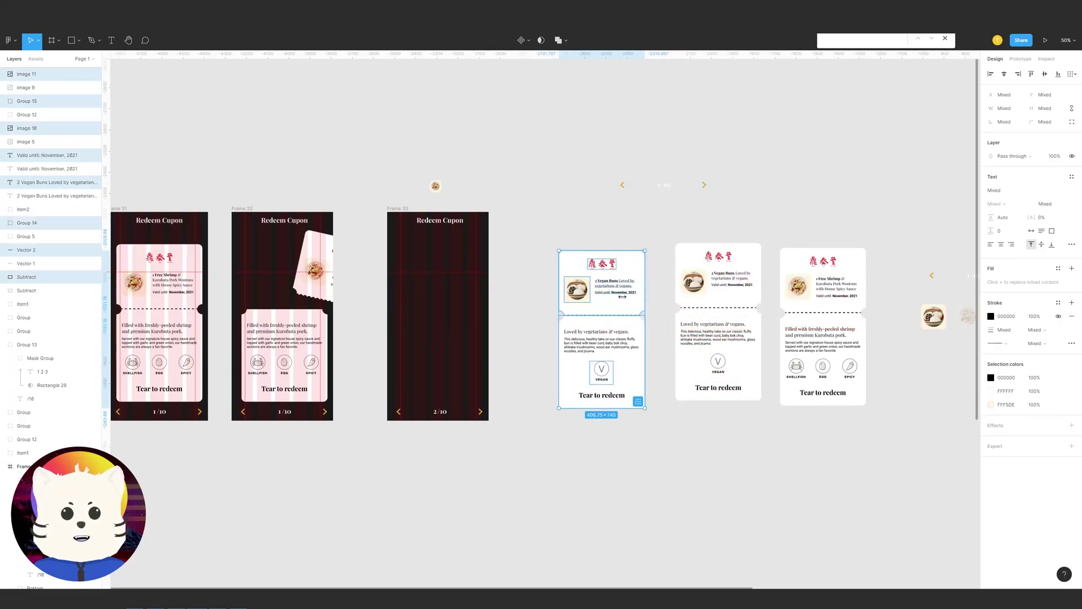
key("ctrl+g")
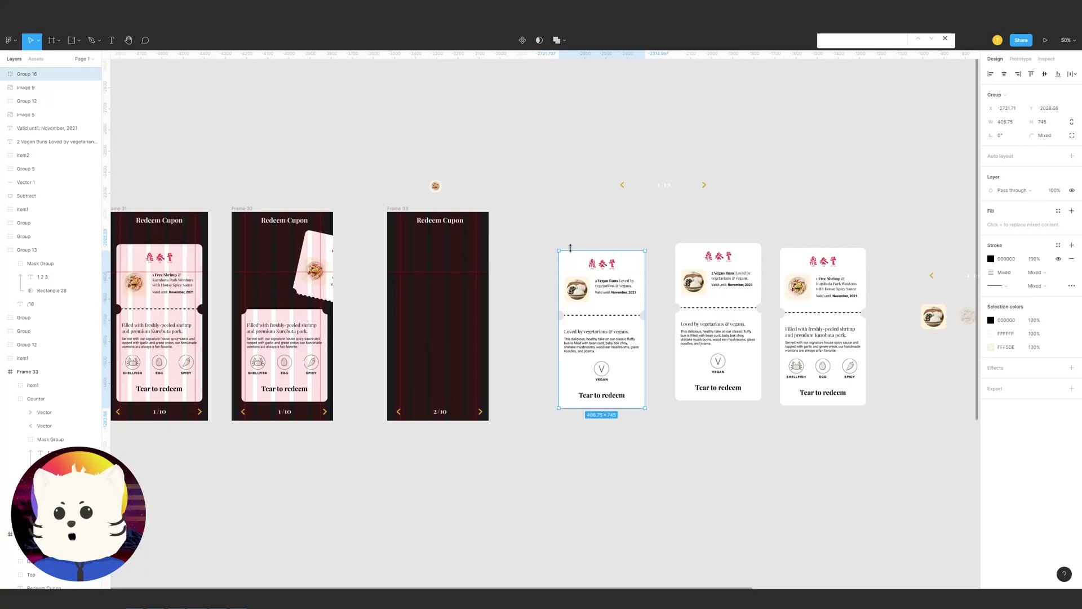
Move the grouped vegan buns coupon into the first frame over the wonton coupon and align their top edges
left_click_drag(596, 300, 285, 307)
left_click_drag(285, 308, 457, 316)
key("plus")
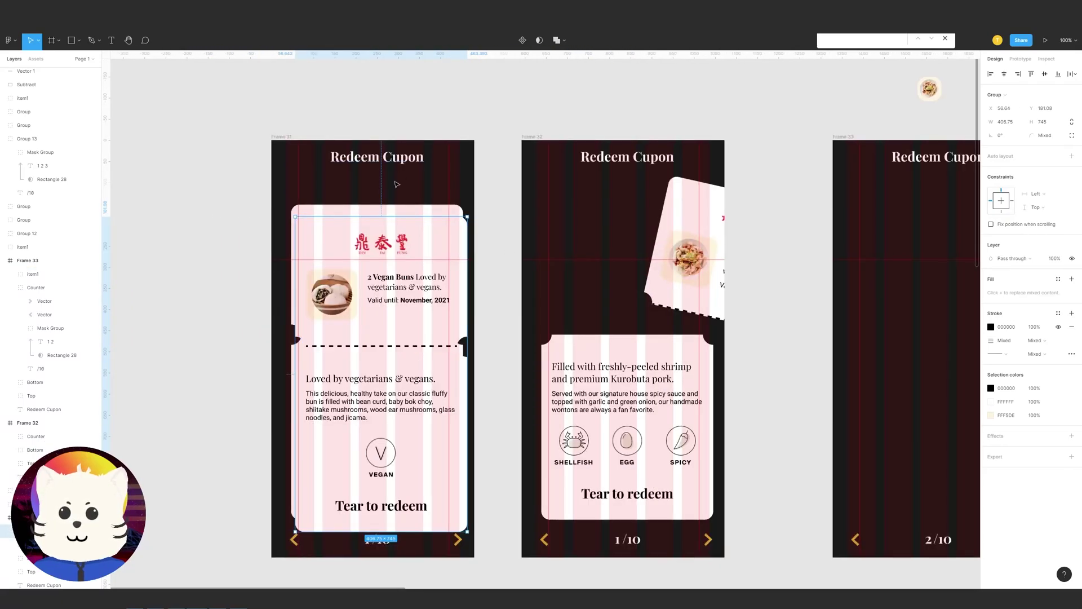
left_click(400, 208, "shift")
left_click(1032, 74)
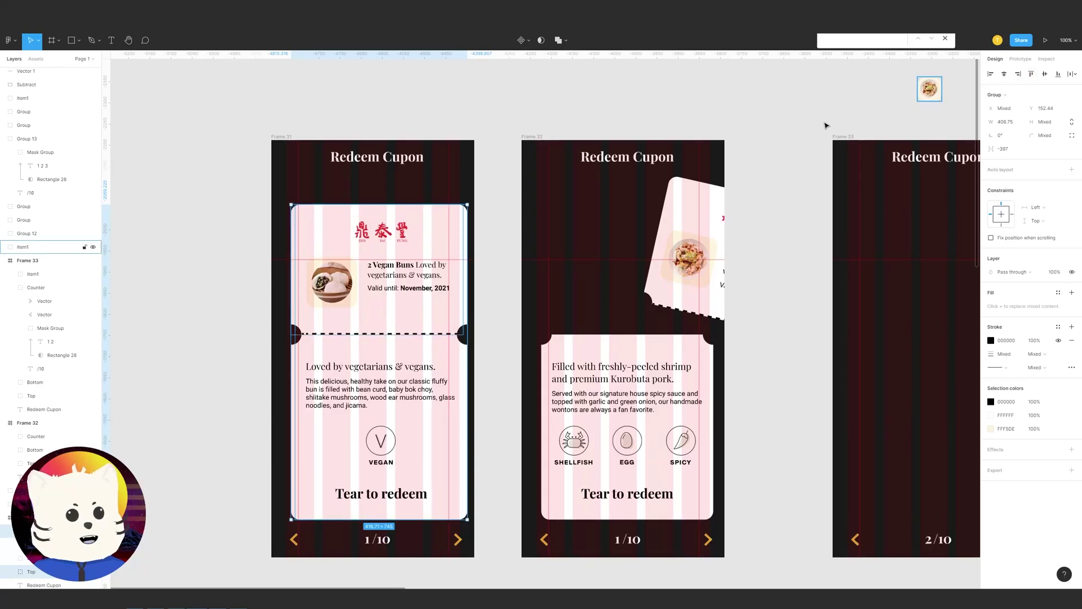
Shift the vegan buns coupon in the first frame 20 px left to X 36.63 and try cutting it out
key("shift+Left")
key("shift+Left")
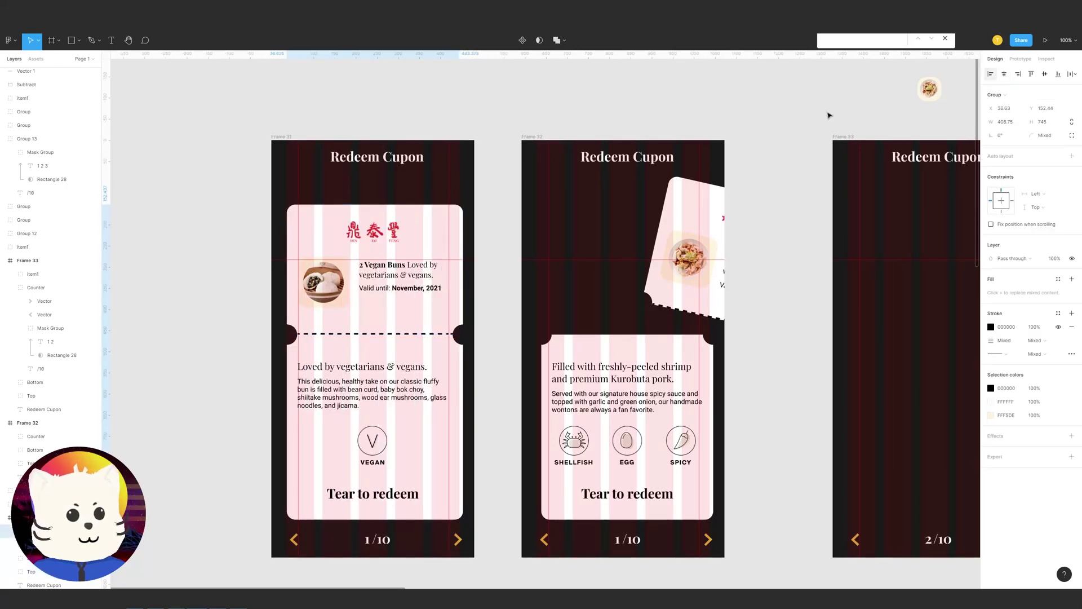
key("ctrl+x")
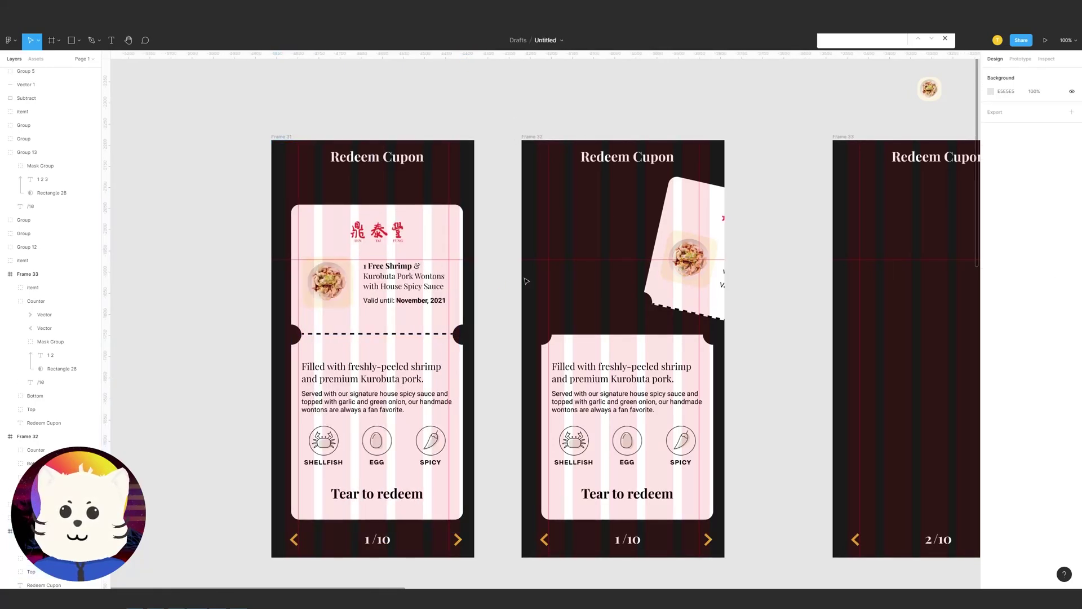
key("ctrl+z")
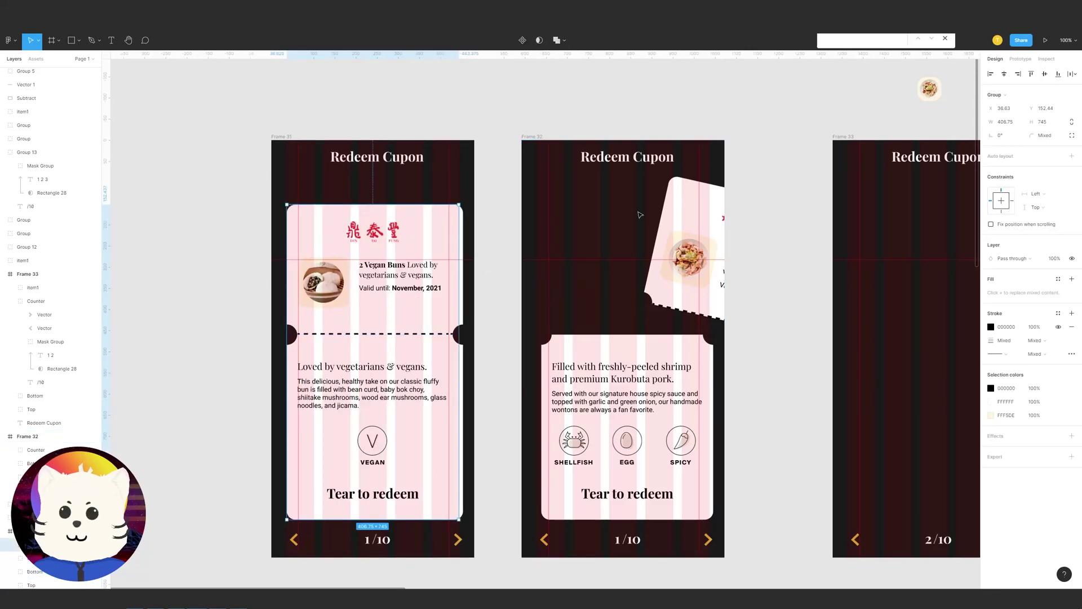
Center the wonton coupon horizontally in the first frame and the torn lower coupon half horizontally in the second frame
left_click_drag(393, 258, 476, 242)
key("ctrl+z")
left_click_drag(330, 250, 565, 481)
left_click_drag(565, 482, 350, 220)
left_click(1004, 74)
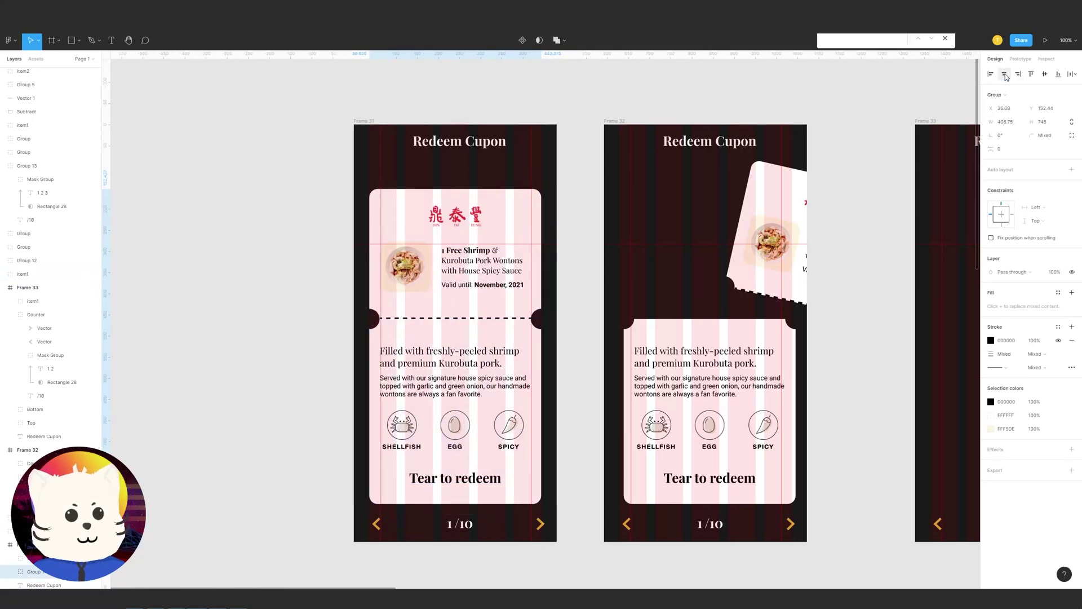
left_click(618, 264)
left_click_drag(606, 325, 817, 491)
left_click(1004, 74)
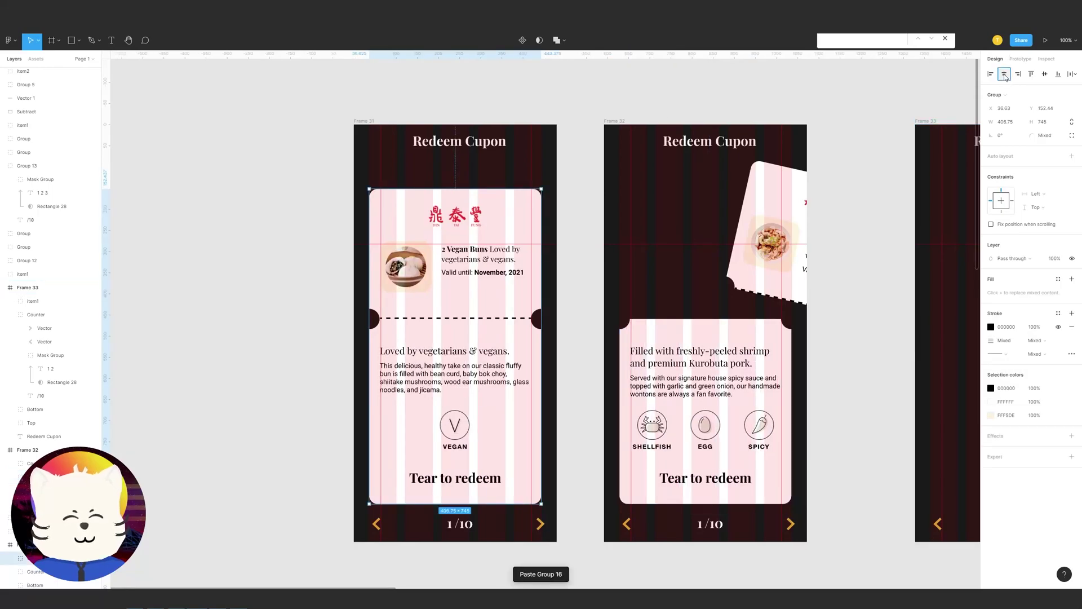
Cut the grouped vegan buns coupon out of the first frame and paste it into the third frame
left_click(569, 219)
left_click(464, 254)
key("ctrl+x")
scroll(611, 212, "right", 7)
left_click(605, 181)
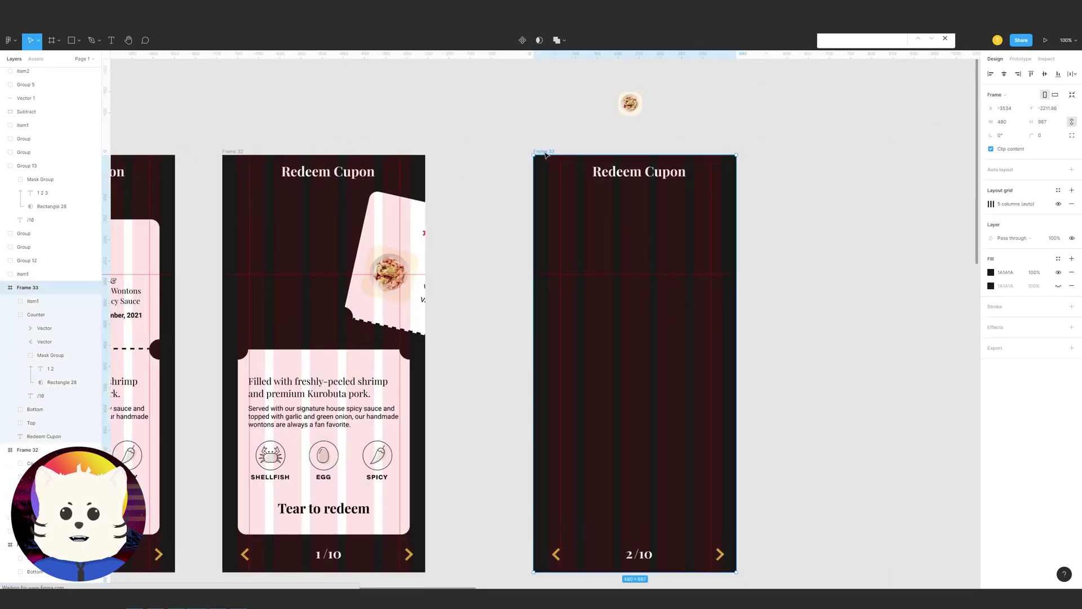
key("ctrl+v")
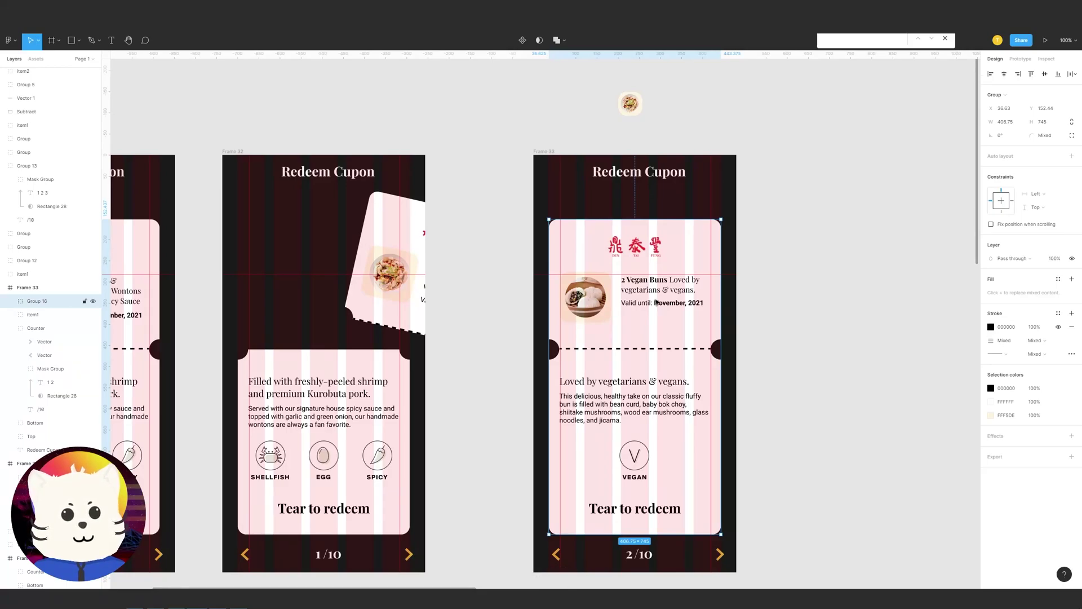
Shift the vegan buns coupon in the third frame left in 10 px steps to X -443.38, outside the visible frame area
left_click_drag(675, 362, 639, 361)
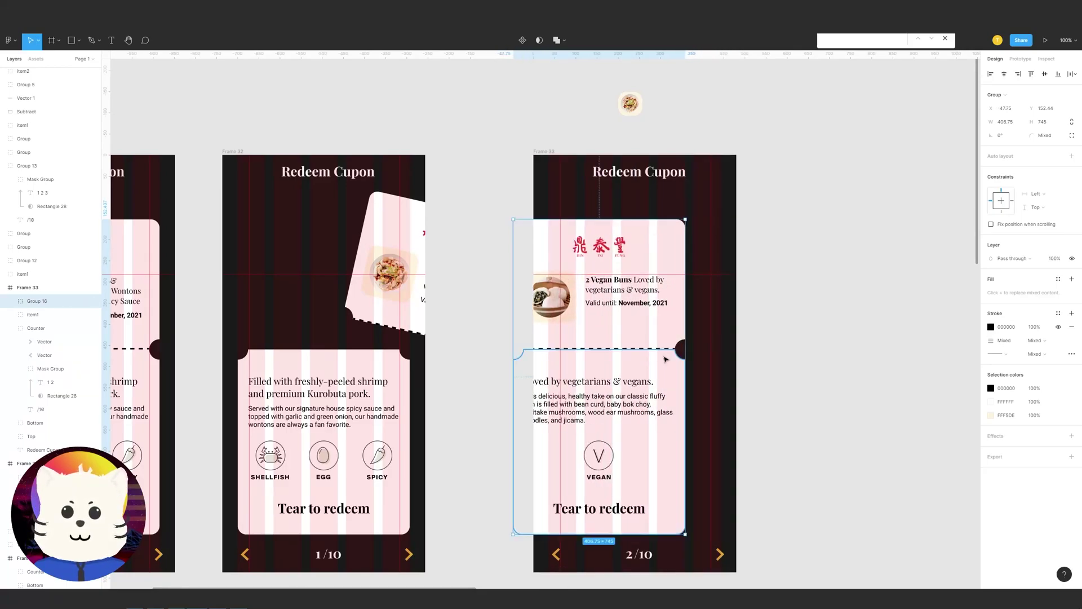
key("ctrl+z")
key("shift+Left")
key("shift+Left")
key("shift+Left")
key("shift+Left")
key("shift+Left")
key("shift+Left")
key("shift+Left")
key("shift+Left")
key("shift+Left")
key("shift+Left")
key("shift+Left")
key("shift+Left")
key("shift+Left")
key("shift+Left")
key("shift+Left")
key("shift+Left")
key("shift+Left")
key("shift+Left")
key("shift+Left")
key("shift+Left")
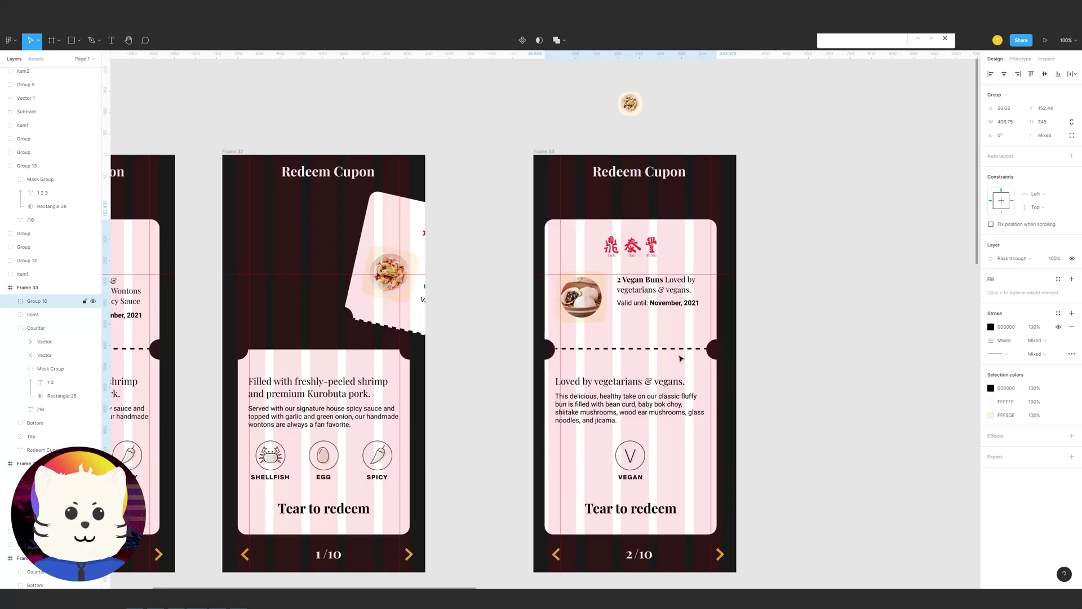
key("shift+Left")
key("shift+Left")
key("shift+Left")
key("shift+Left")
key("shift+Left")
key("shift+Left")
key("shift+Left")
key("shift+Left")
key("shift+Left")
key("shift+Left")
key("shift+Left")
key("shift+Left")
key("shift+Left")
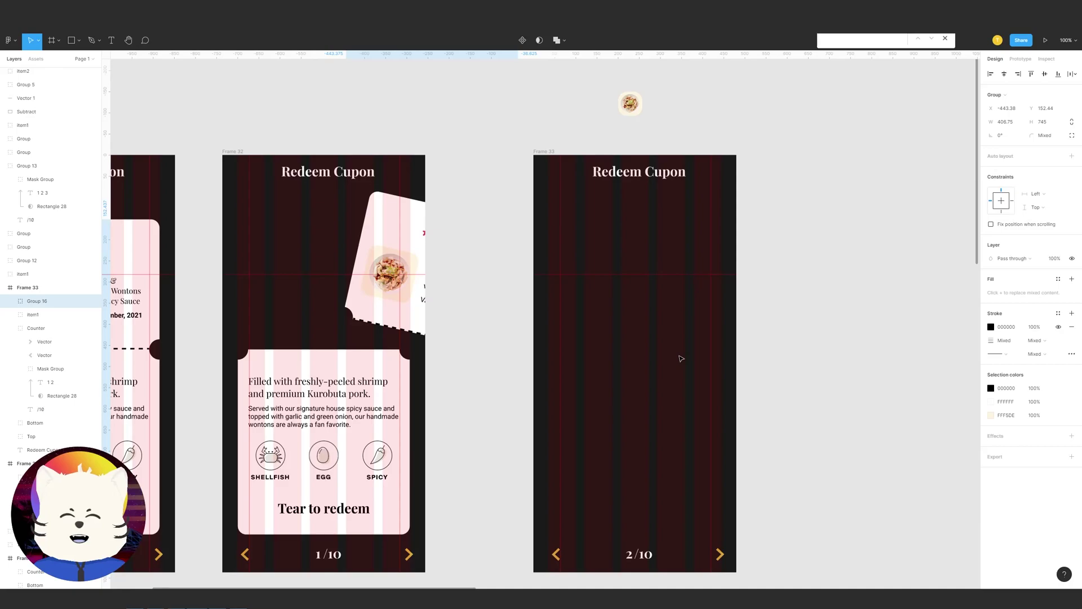
Move the first and second frames farther left on the canvas to widen the gap before the third frame
key("minus")
left_click_drag(686, 353, 628, 357)
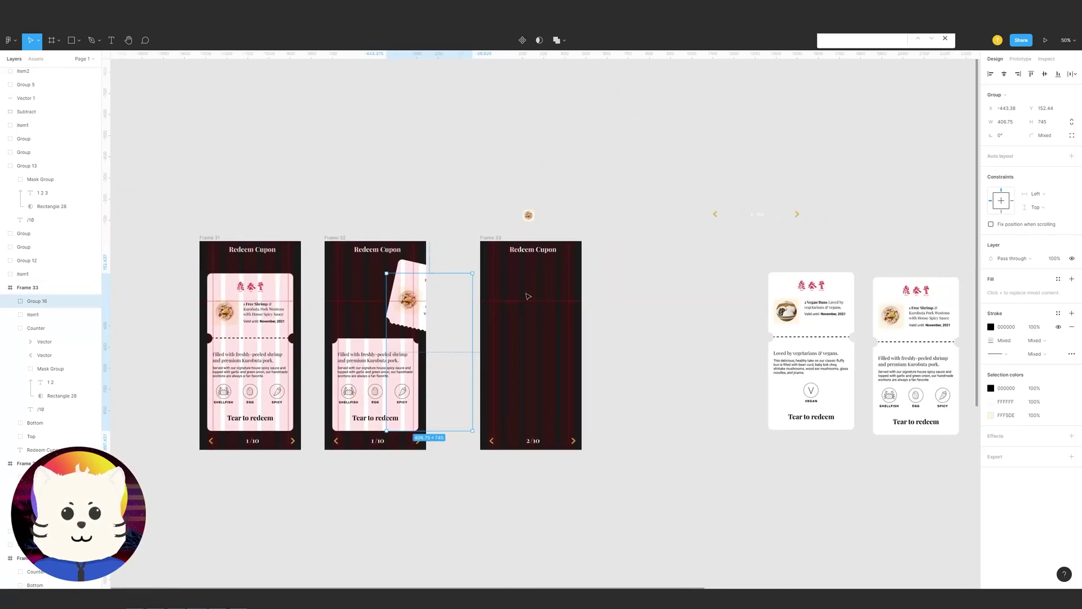
left_click_drag(209, 237, 136, 238)
left_click_drag(336, 239, 277, 239)
scroll(394, 237, "down", 1)
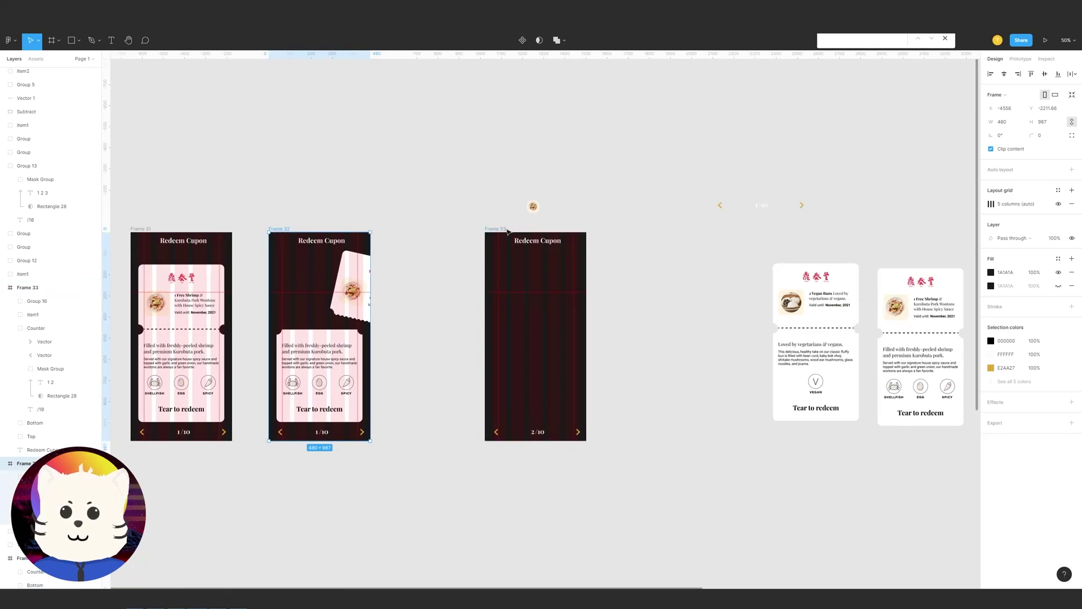
Duplicate the third frame and place the copy beside it to its right as the fourth frame
left_click(470, 230)
left_click_drag(469, 231, 615, 228)
scroll(584, 210, "right", 1)
key("plus")
left_click_drag(603, 319, 488, 364)
key("ctrl+z")
scroll(642, 350, "left", 3)
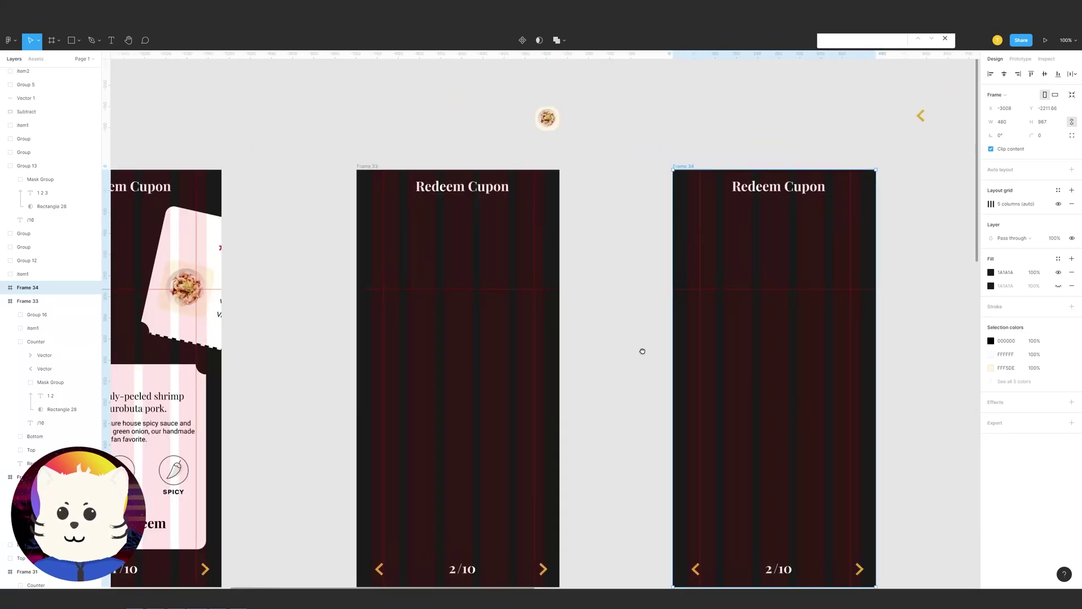
Rename the off-frame vegan buns coupon group in the third frame as Card 2
key("minus")
left_click(451, 361)
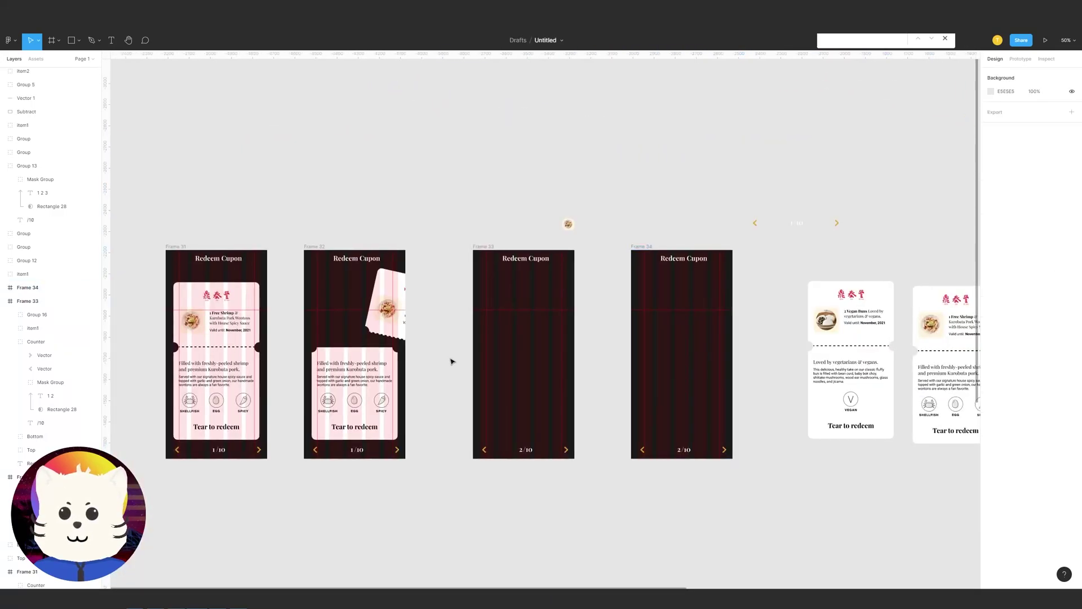
left_click(485, 250)
left_click(465, 237)
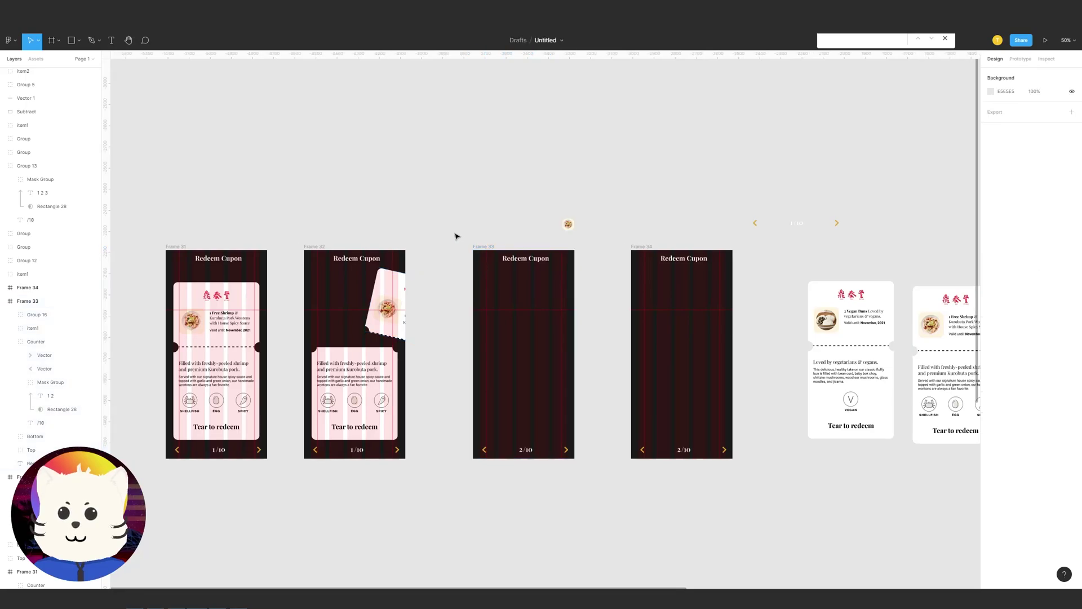
left_click(38, 316)
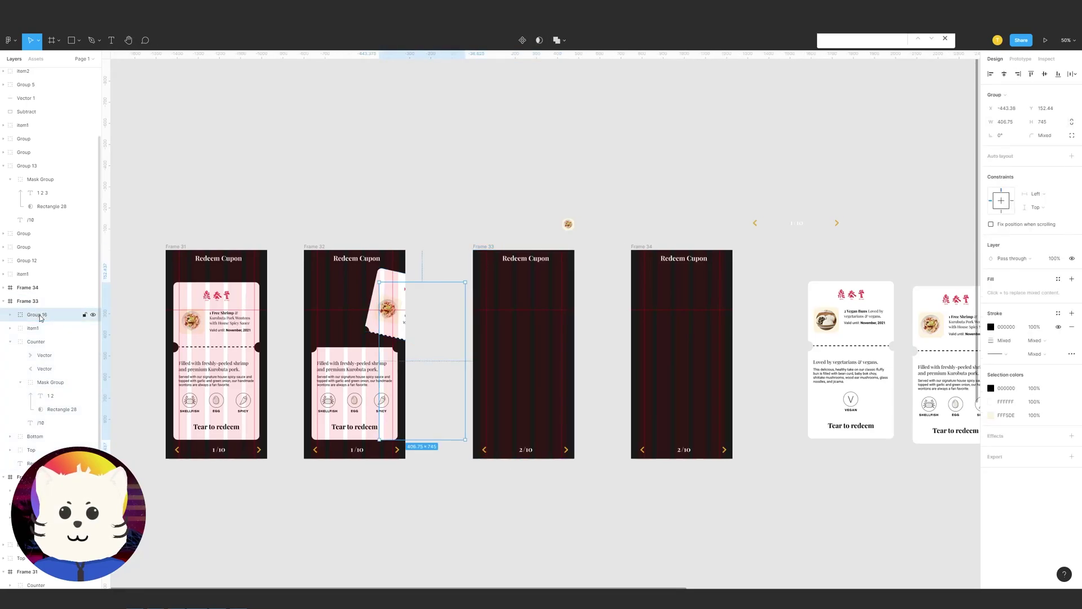
double_click(44, 318)
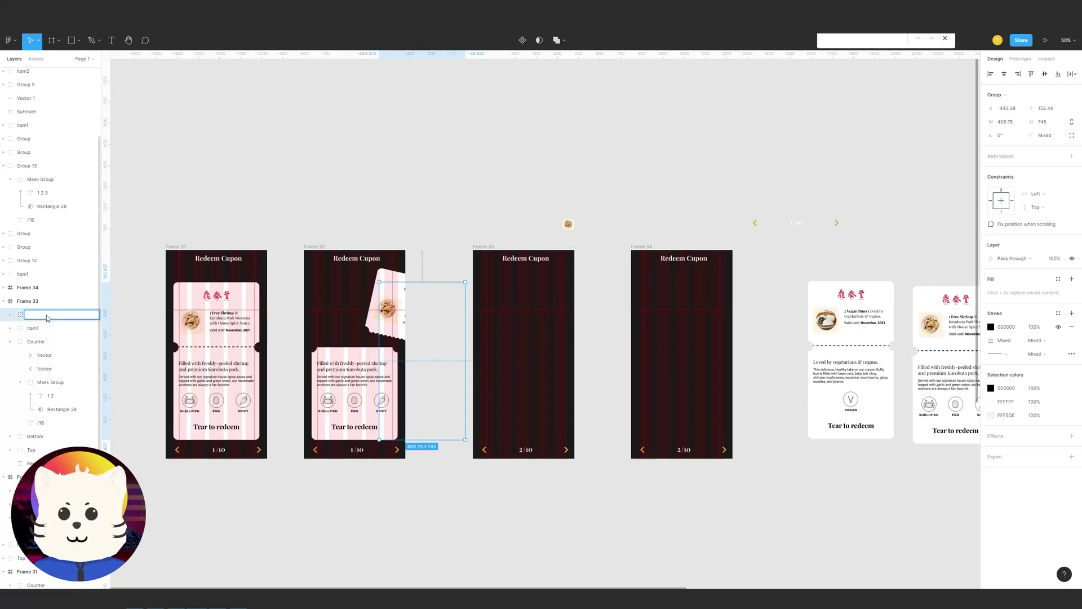
key("Return")
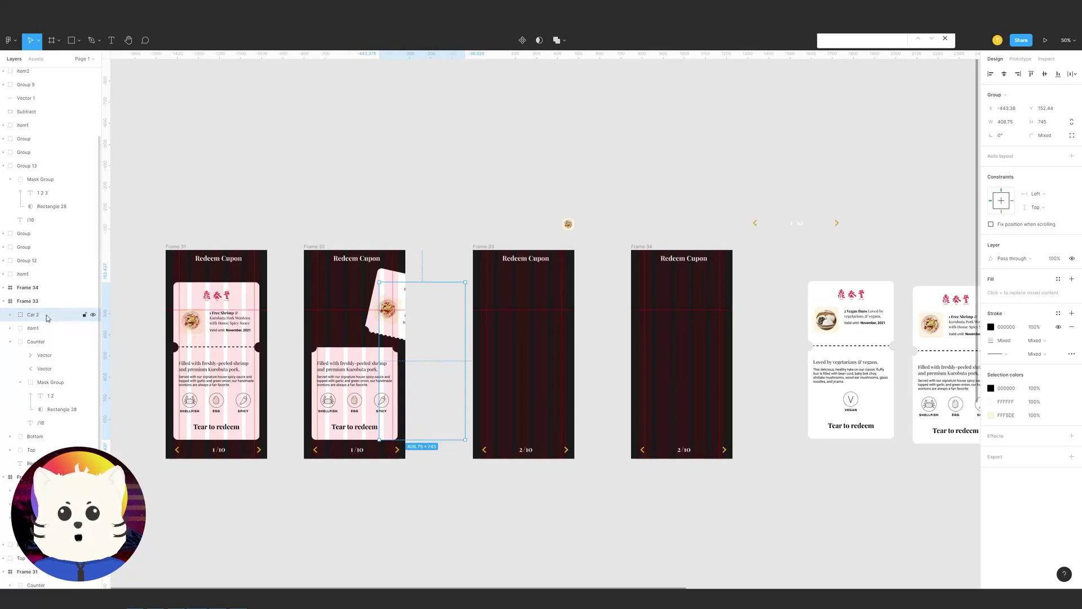
double_click(38, 318)
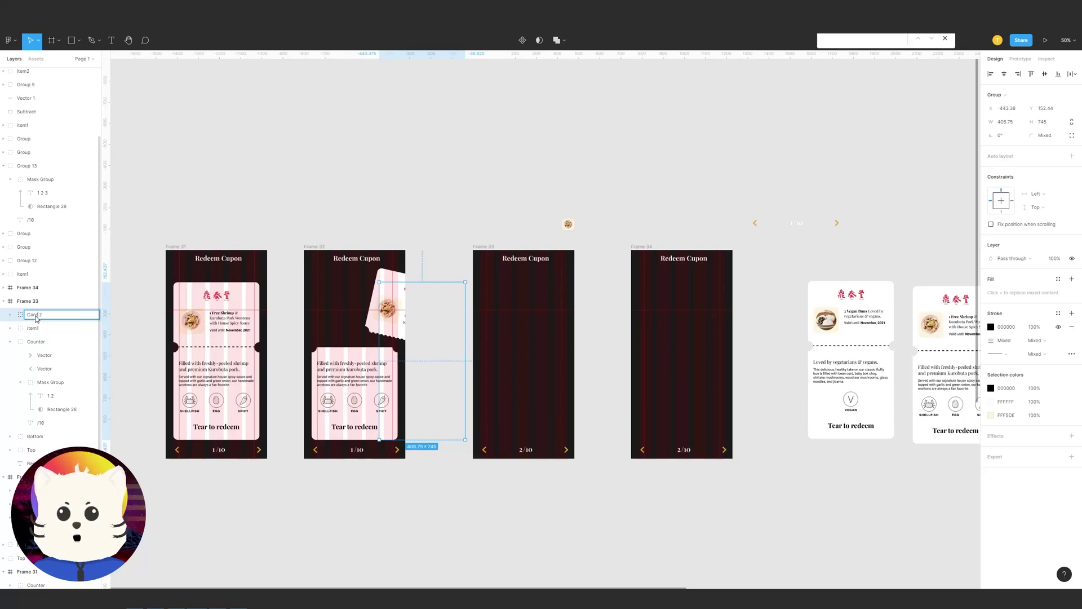
key("Return")
left_click(648, 247)
key("ctrl+v")
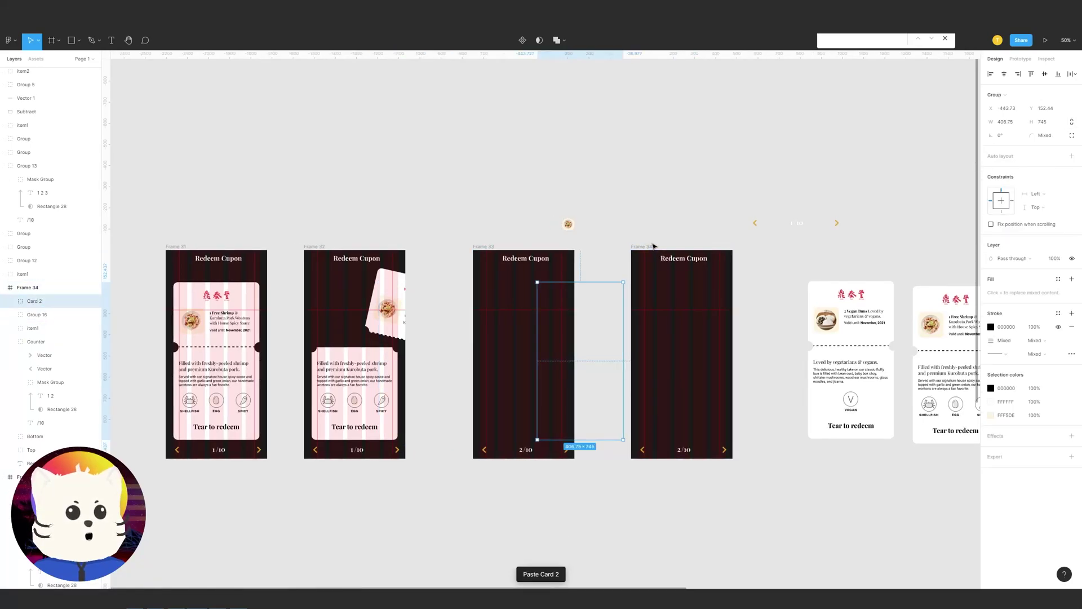
key("ctrl+z")
Rename the matching off-frame coupon group in the fourth frame as Card 2
left_click(48, 303)
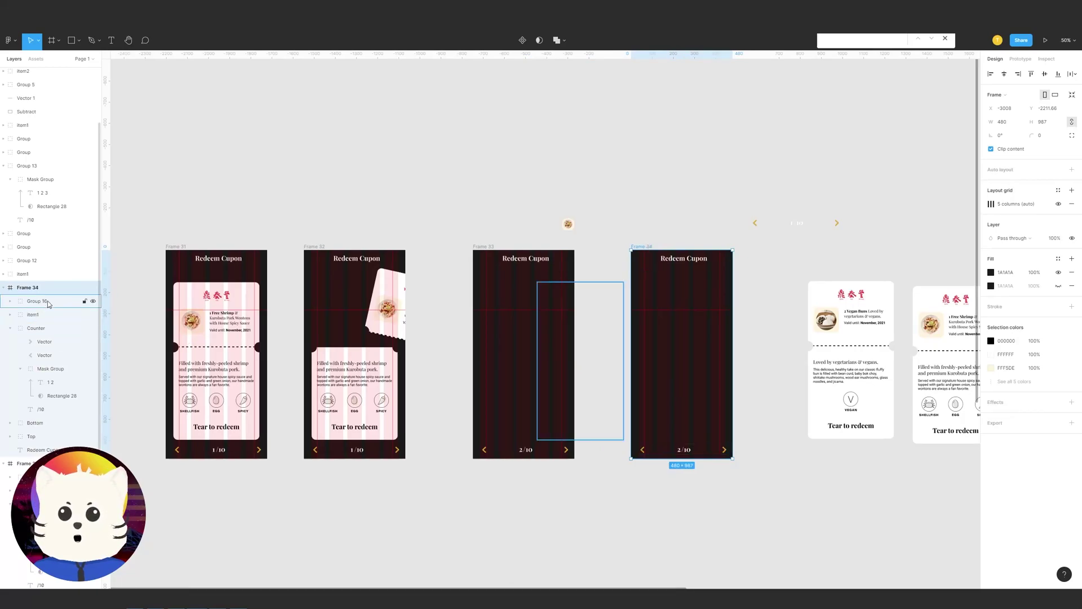
double_click(48, 303)
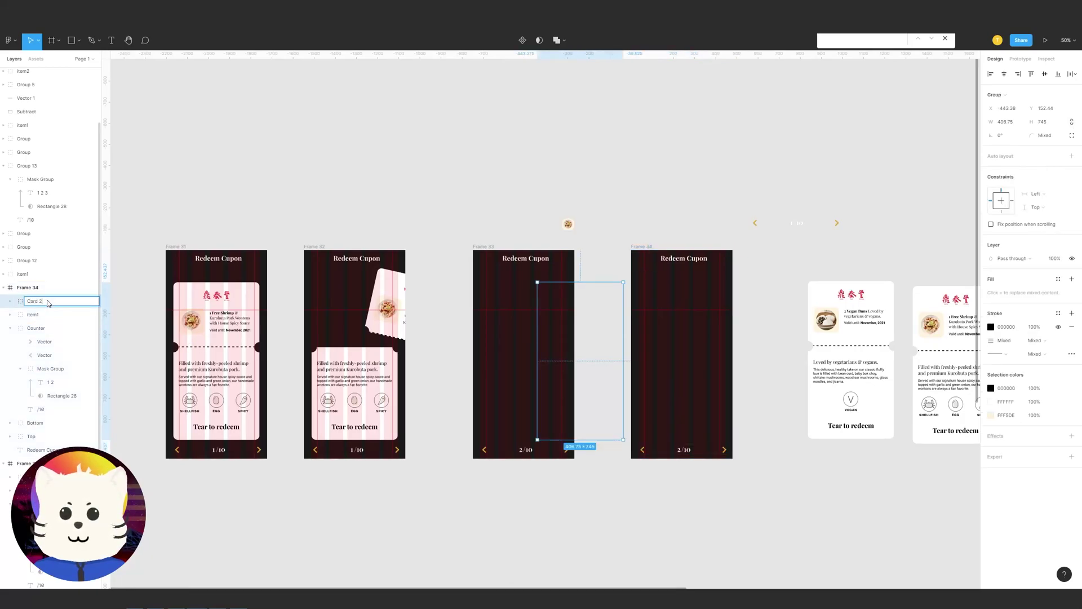
key("Return")
Shift Card 2 right in 10 px steps into the fourth frame until it is horizontally centered there
key("shift+Right")
key("shift+Right")
key("shift+Right")
key("shift+Right")
key("shift+Right")
key("shift+Right")
key("shift+Right")
key("shift+Right")
key("shift+Right")
key("shift+Right")
key("shift+Right")
key("shift+Right")
key("shift+Right")
key("shift+Right")
key("shift+Right")
key("shift+Right")
key("shift+Right")
key("shift+Right")
key("shift+Right")
key("shift+Right")
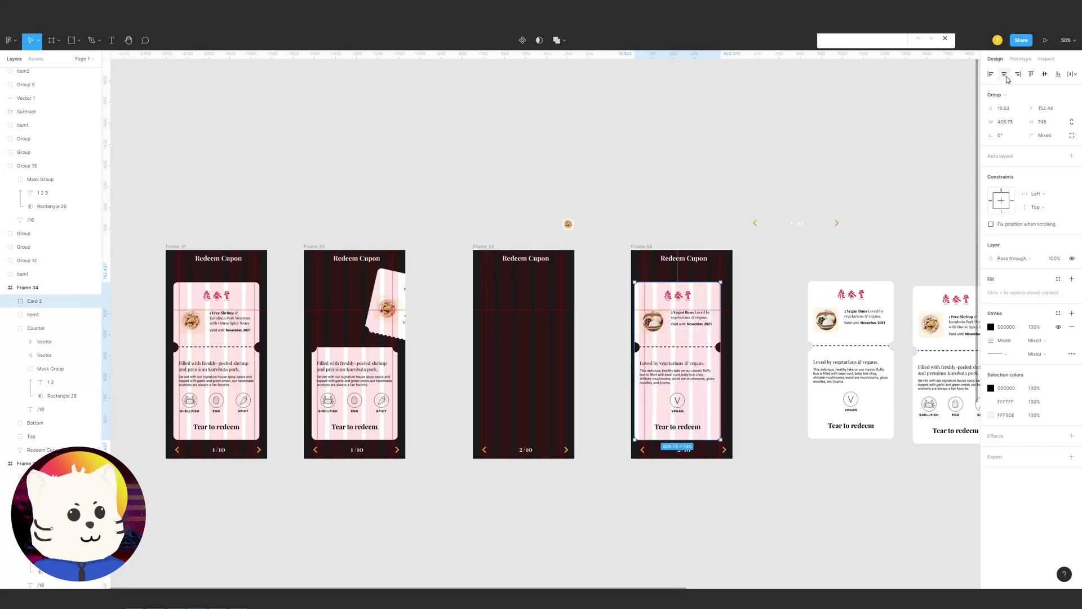
key("shift+Right")
key("shift+Right")
Copy the transparent item1 picture from the third frame into the fourth frame and set the copy's opacity to 100%
left_click_drag(455, 265, 535, 281)
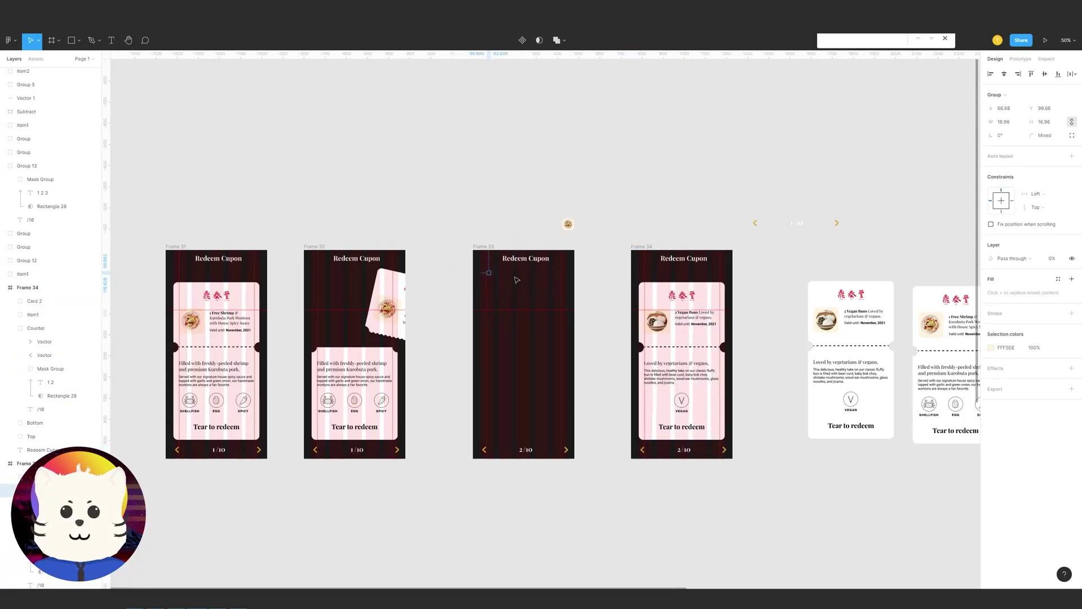
key("ctrl+c")
left_click(643, 246)
scroll(478, 242, "right", 4)
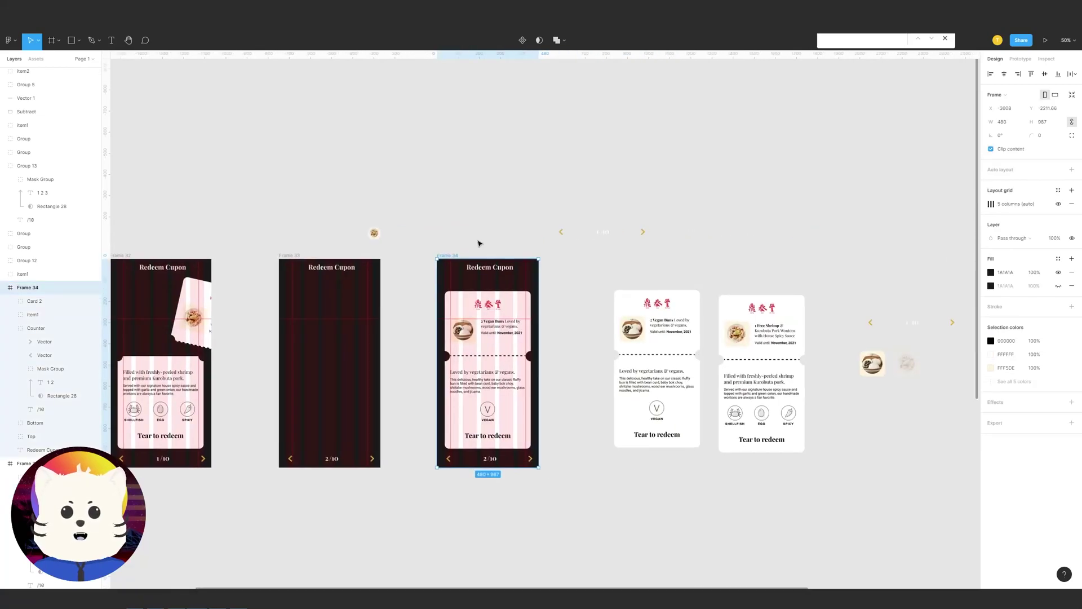
key("shift+0")
key("ctrl+v")
left_click_drag(413, 238, 539, 251)
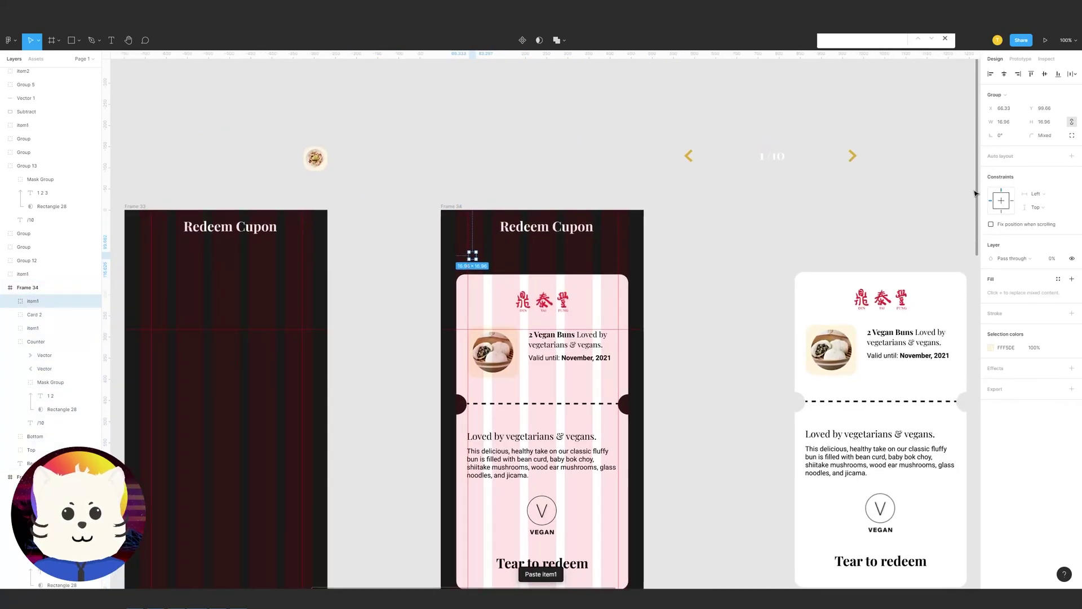
type("100")
key("Return")
Resize the fourth frame's item1 picture to the canvas thumbnail's 58.96 height and align its left edge with the coupon's
left_click(315, 159)
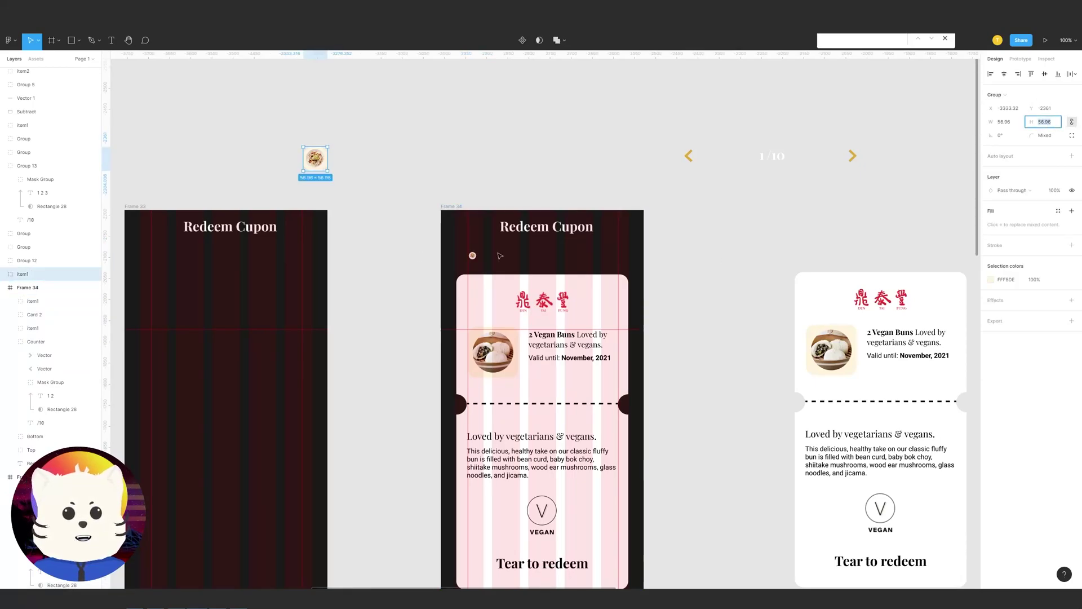
left_click(420, 260)
left_click(474, 256)
left_click(1047, 121)
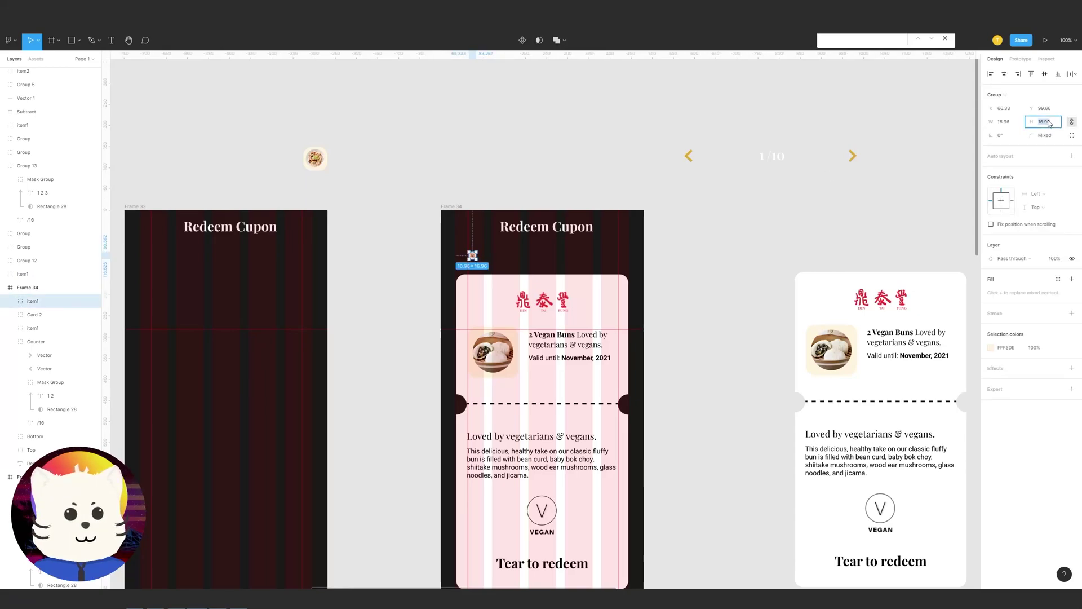
key("ctrl+v")
key("Return")
left_click_drag(483, 265, 528, 253)
left_click_drag(529, 253, 514, 253)
Shift the transparent item1 picture in the third frame left to X 55.02, matching the fourth frame's picture position
left_click_drag(253, 254, 299, 265)
left_click(303, 262)
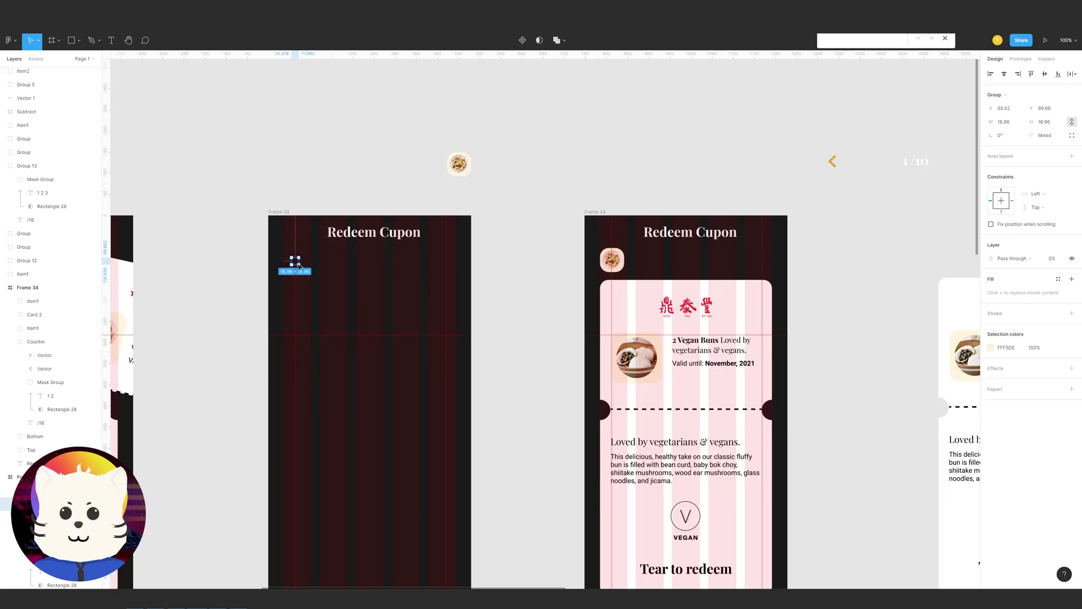
key("Right")
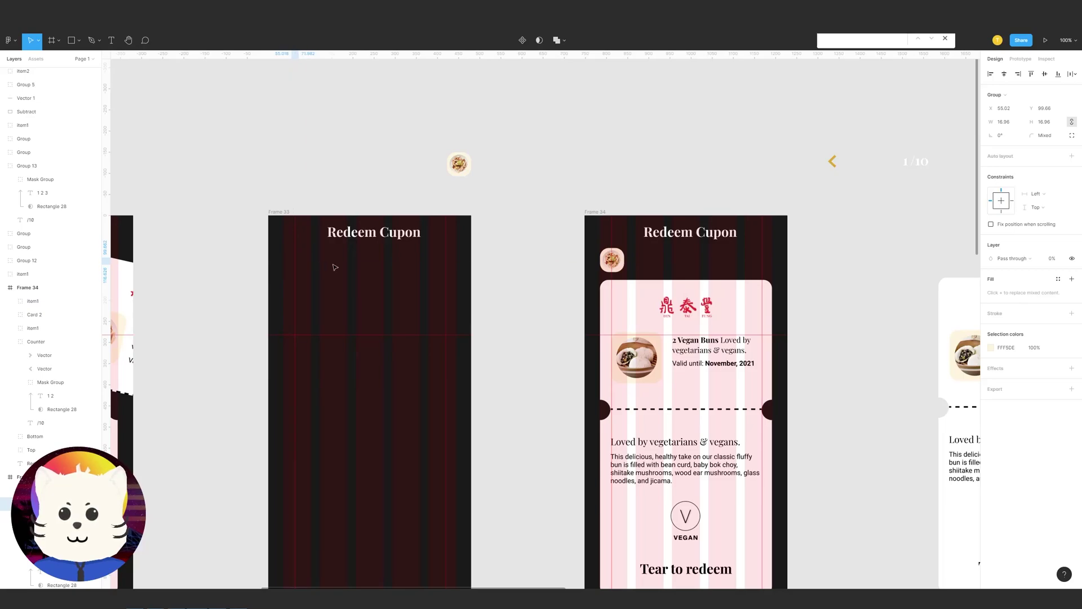
left_click(612, 260)
left_click_drag(677, 260, 651, 226)
left_click(719, 229)
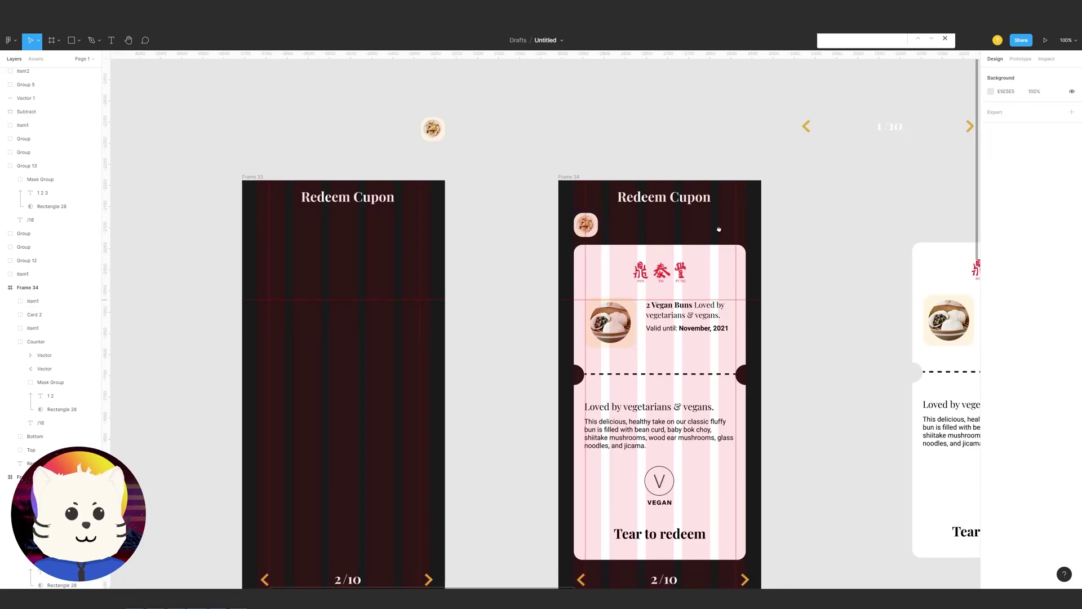
Review the sequence of Redeem Cupon frames from the first to the fourth, comparing coupon and picture positions
scroll(718, 230, "down", 5)
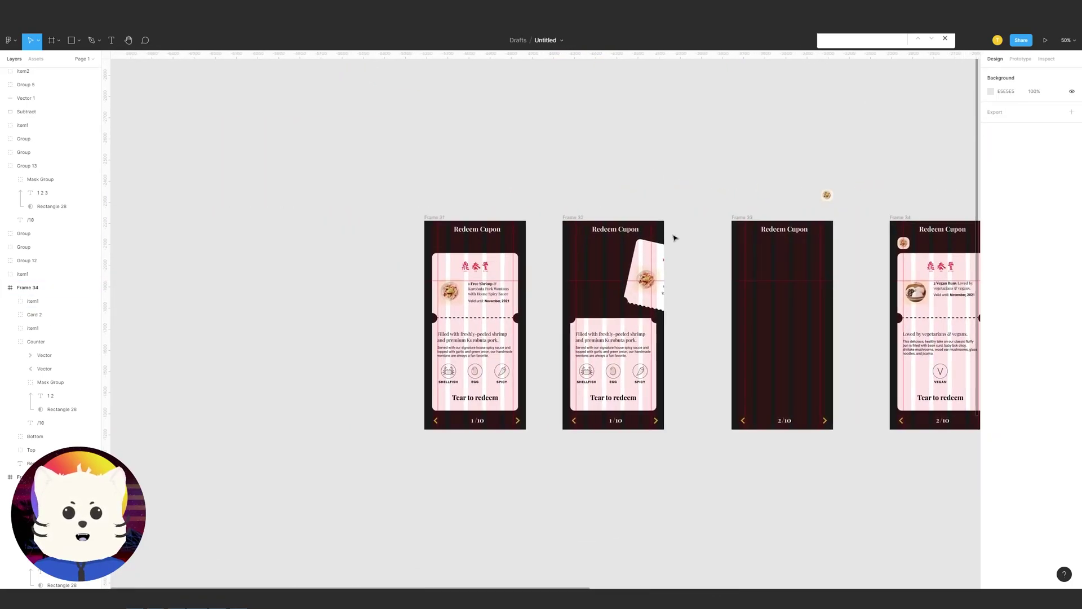
key("plus")
left_click_drag(575, 300, 533, 296)
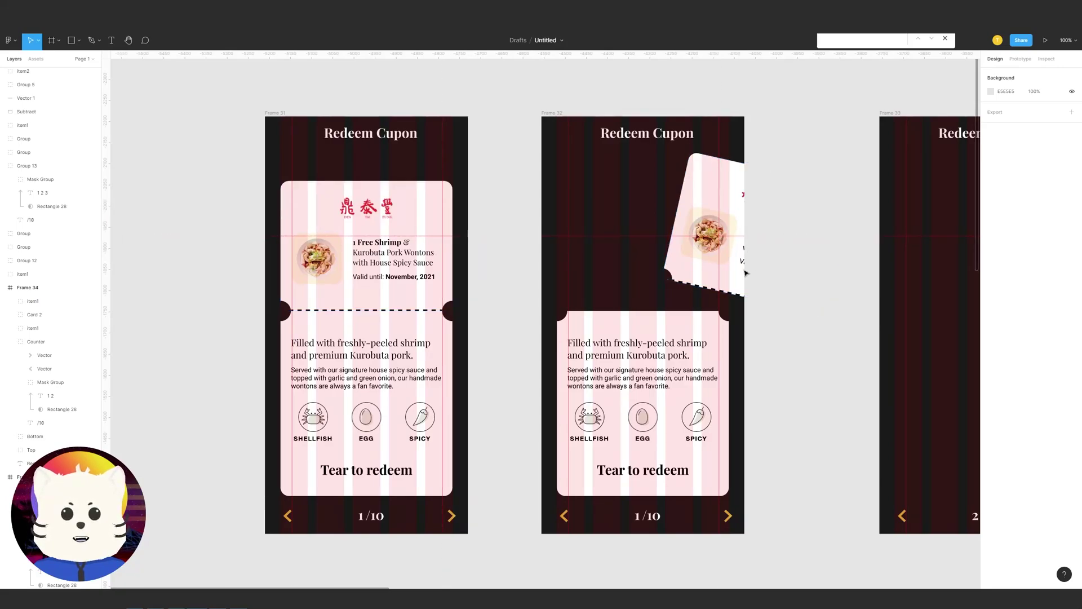
scroll(676, 248, "right", 3)
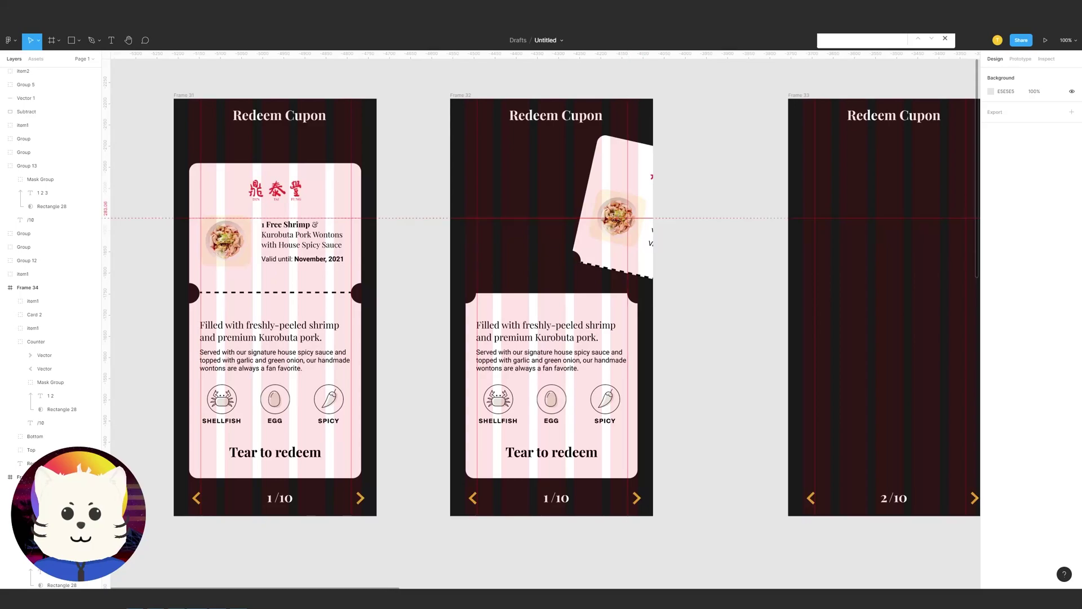
scroll(638, 202, "right", 2)
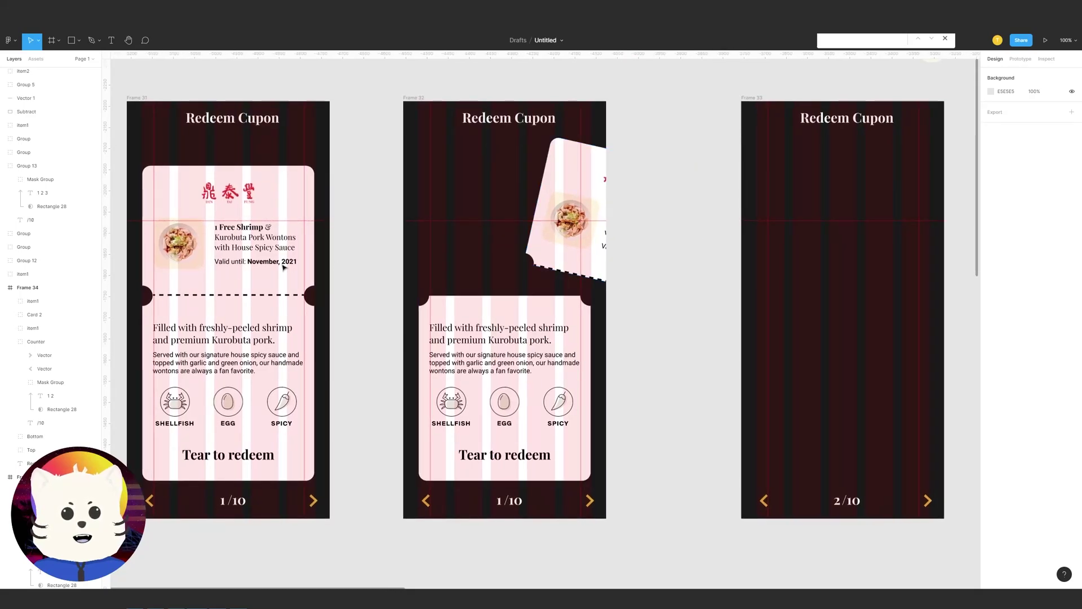
scroll(322, 286, "right", 8)
scroll(323, 286, "up", 2)
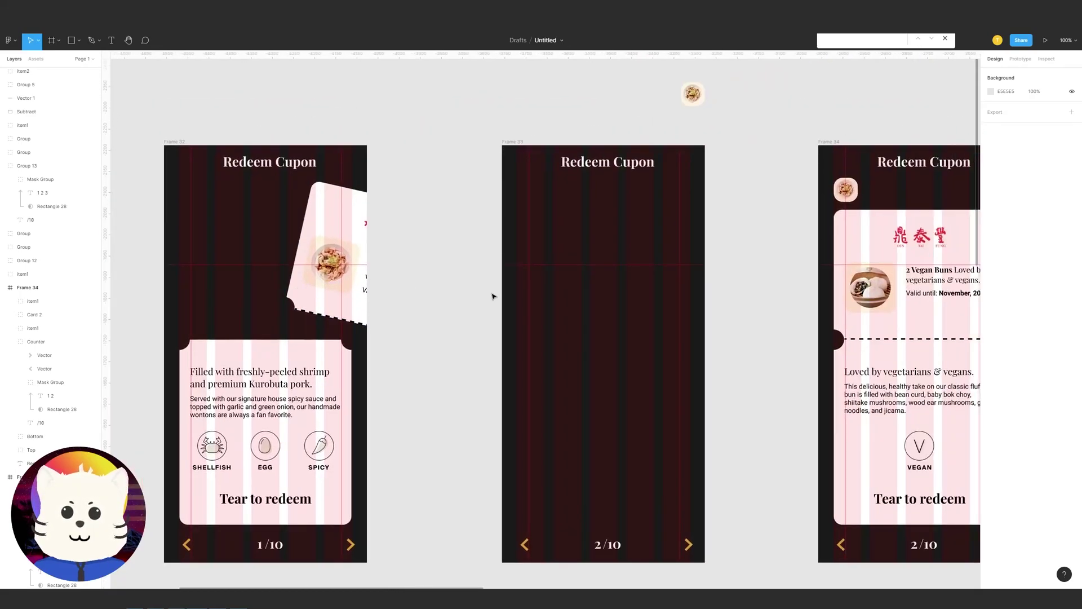
scroll(565, 326, "right", 2)
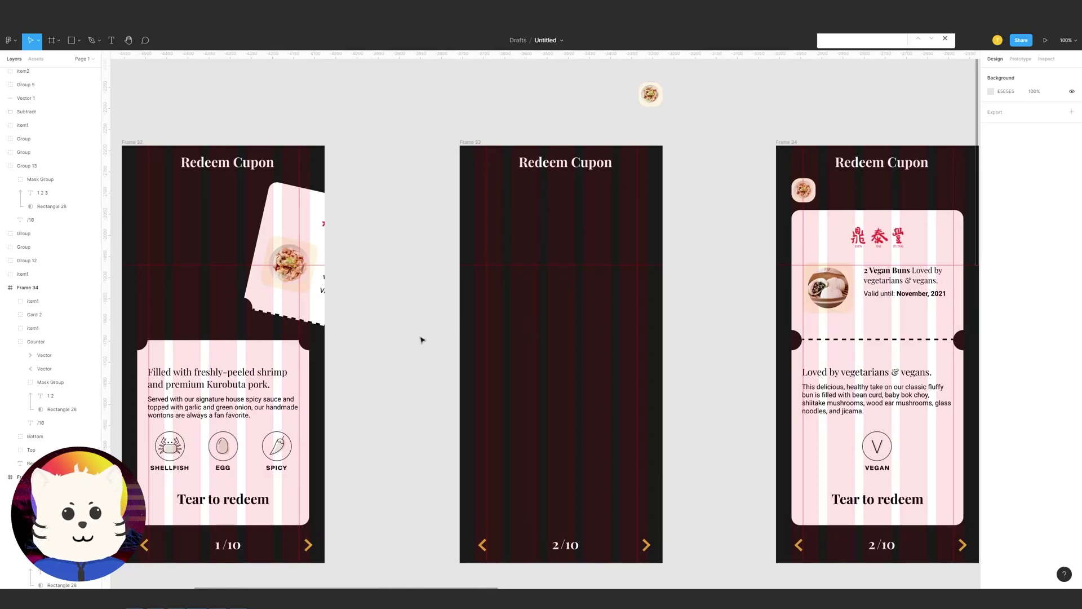
Shift the third frame's torn coupon top outside the canvas to X 571.92 at the same height
left_click(295, 300)
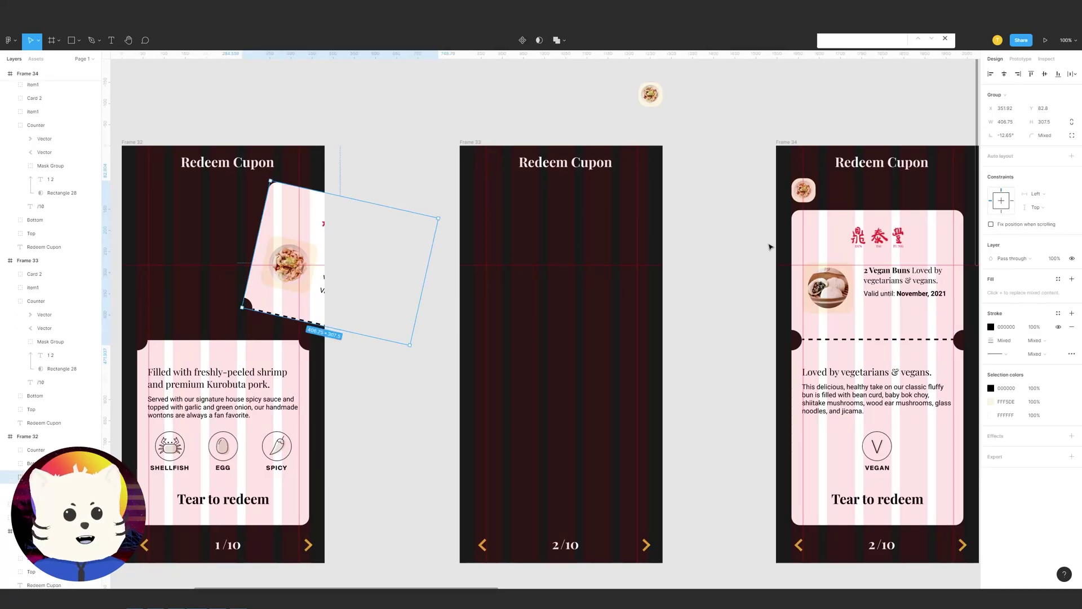
left_click(472, 143)
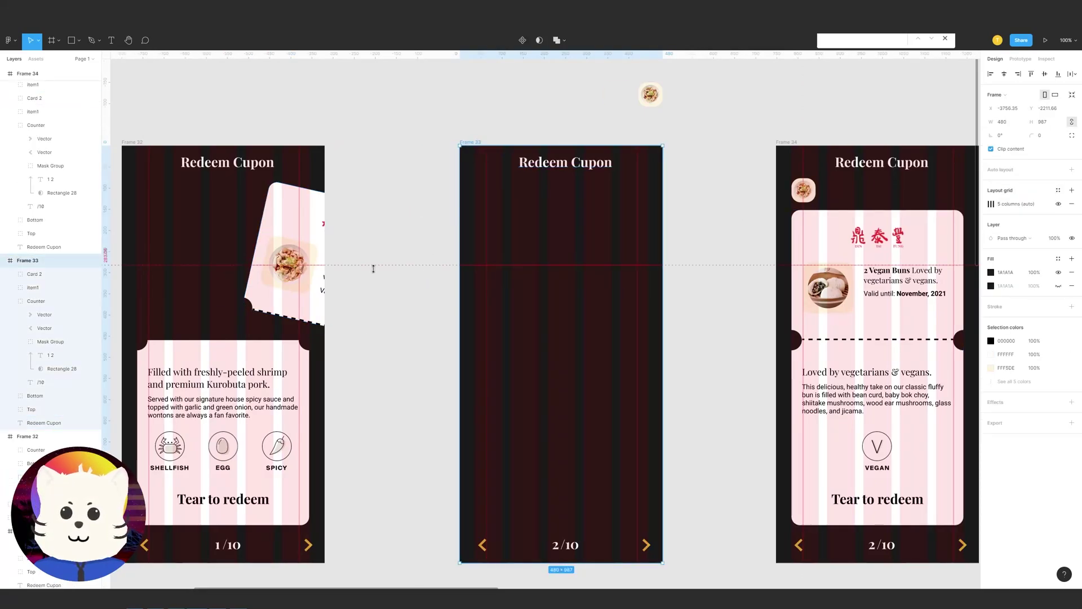
left_click(36, 301)
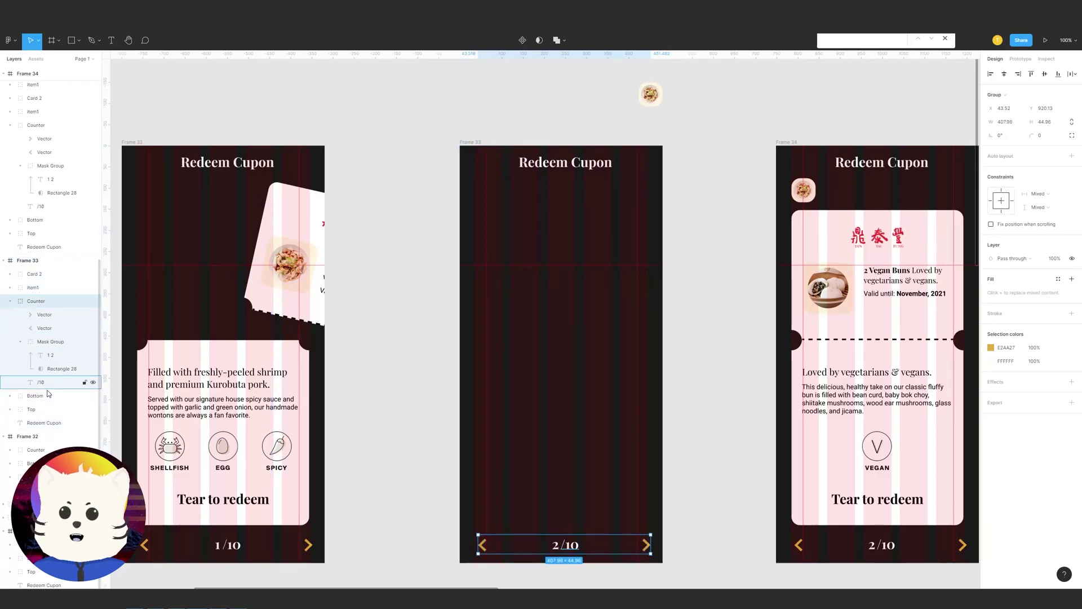
left_click(31, 408)
key("shift+Left")
key("shift+Left")
key("shift+Left")
key("shift+Left")
key("shift+Left")
key("shift+Left")
key("shift+Left")
key("shift+Left")
key("shift+Left")
key("shift+Left")
key("shift+Left")
key("shift+Right")
key("shift+Right")
key("shift+Right")
key("shift+Right")
key("shift+Right")
key("shift+Right")
key("shift+Right")
key("shift+Right")
key("shift+Right")
key("shift+Right")
key("shift+Right")
key("shift+Right")
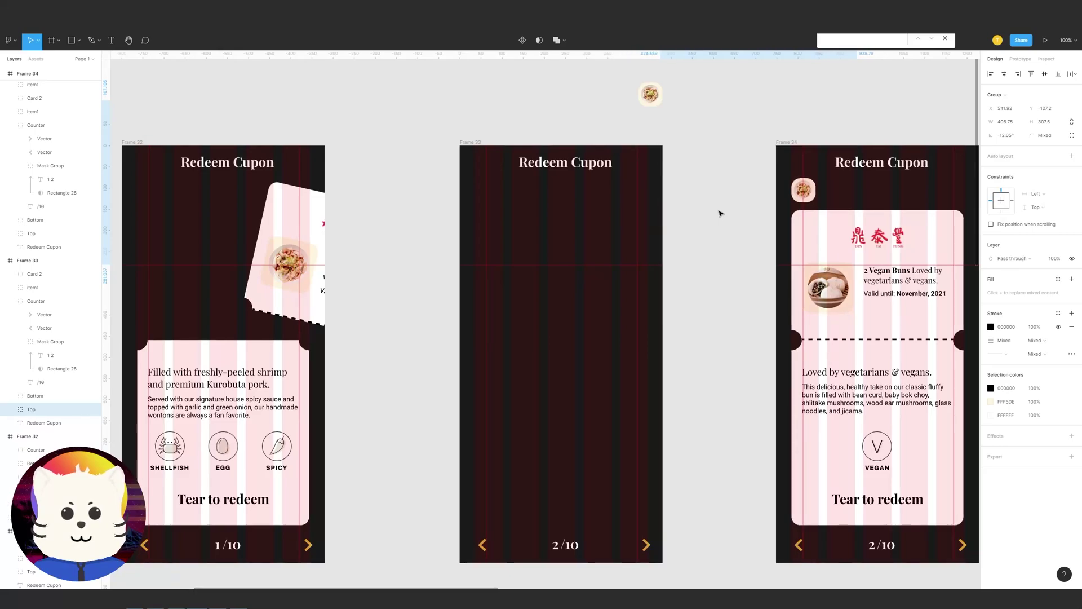
left_click_drag(714, 210, 743, 153)
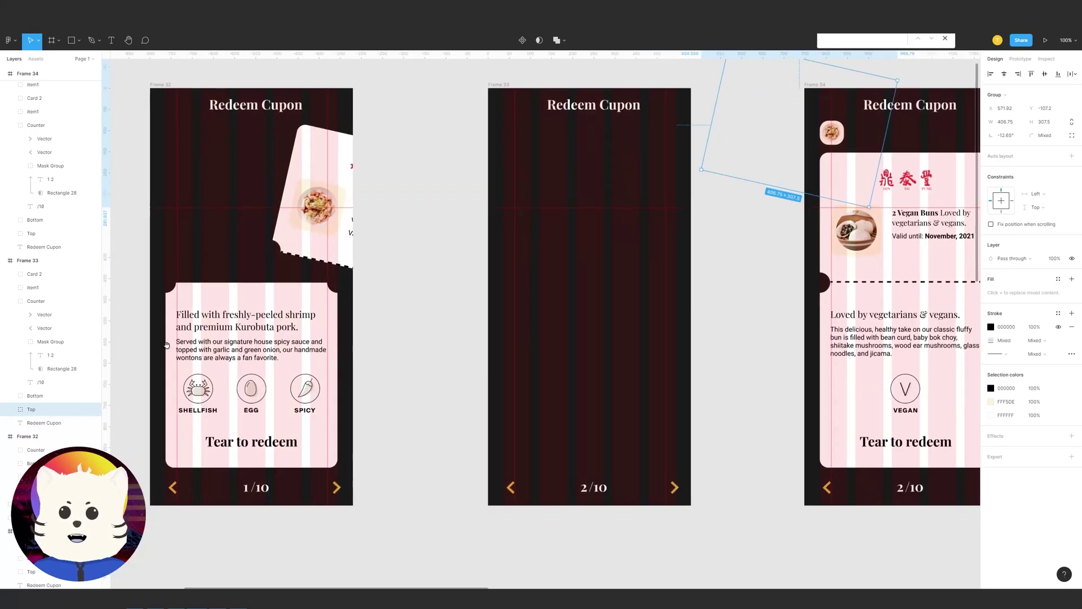
Raise the third frame's transparent Bottom coupon part to Y 559.94 and set its opacity to 100%
left_click(45, 398)
key("shift+Up")
key("shift+Up")
key("shift+Up")
key("shift+Up")
key("shift+Up")
key("shift+Up")
key("shift+Up")
key("shift+Up")
key("shift+Up")
key("shift+Up")
key("shift+Up")
key("shift+Up")
key("shift+Up")
key("shift+Up")
key("shift+Up")
key("shift+Up")
key("shift+Up")
key("shift+Up")
key("shift+Up")
key("shift+Up")
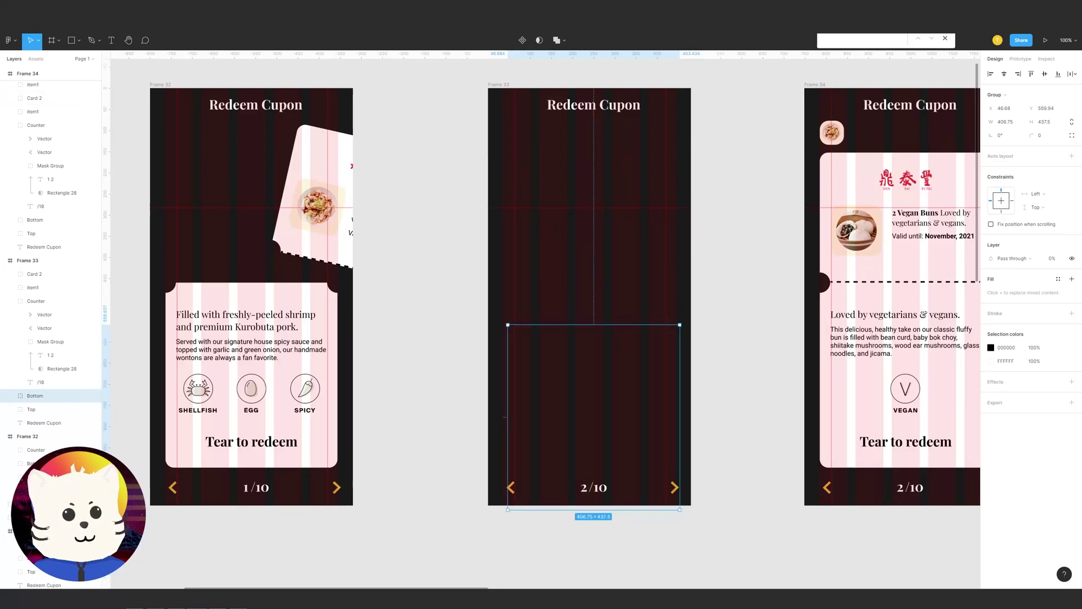
left_click(1059, 260)
type("100")
key("Return")
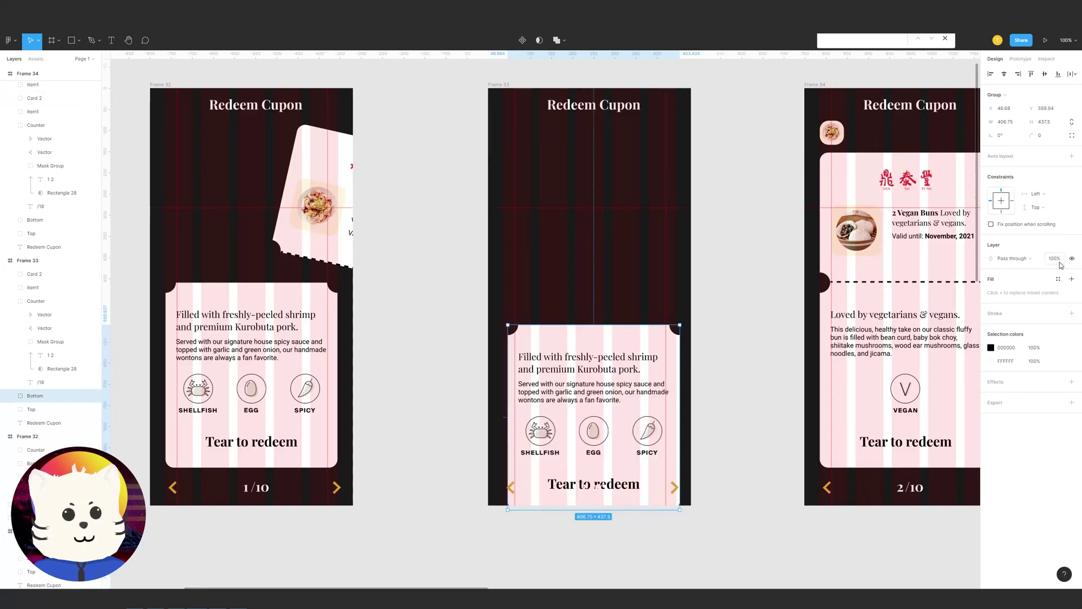
Make the third frame's Bottom coupon part transparent with 0% opacity and lower it to Y 909.94
type("0")
key("Return")
key("shift+Down")
key("shift+Down")
key("shift+Down")
key("shift+Down")
key("shift+Down")
key("shift+Down")
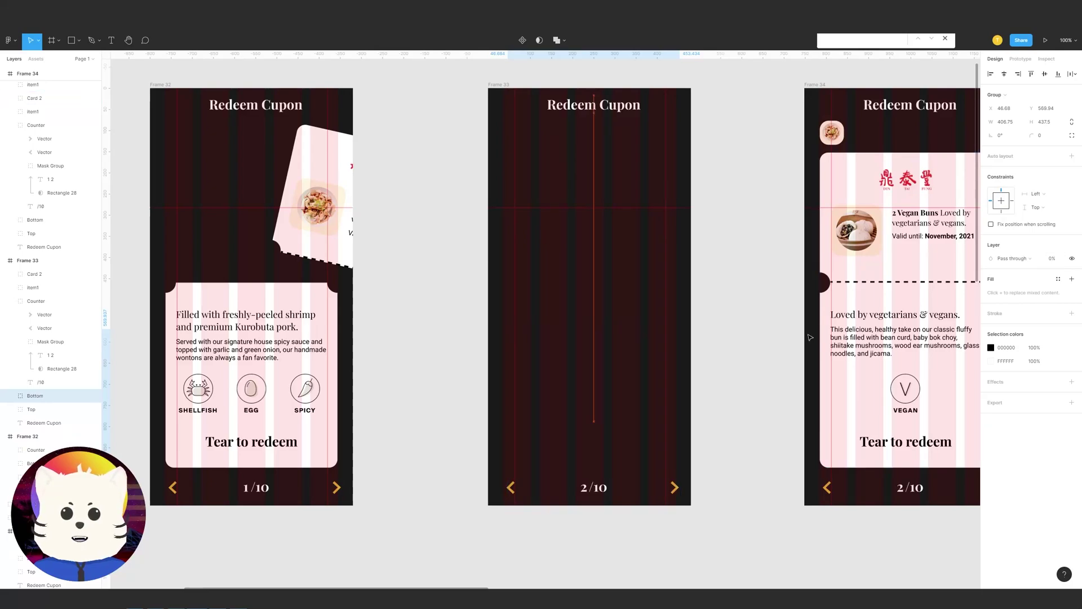
key("shift+Down")
key("shift+Down")
key("shift+Down")
key("shift+Down")
key("shift+Down")
key("shift+Down")
key("shift+Down")
key("shift+Down")
key("shift+Down")
key("shift+Down")
key("shift+Down")
key("shift+Down")
key("shift+Down")
key("shift+Down")
key("shift+Down")
key("shift+Down")
key("shift+Down")
key("shift+Down")
key("shift+Down")
key("shift+Down")
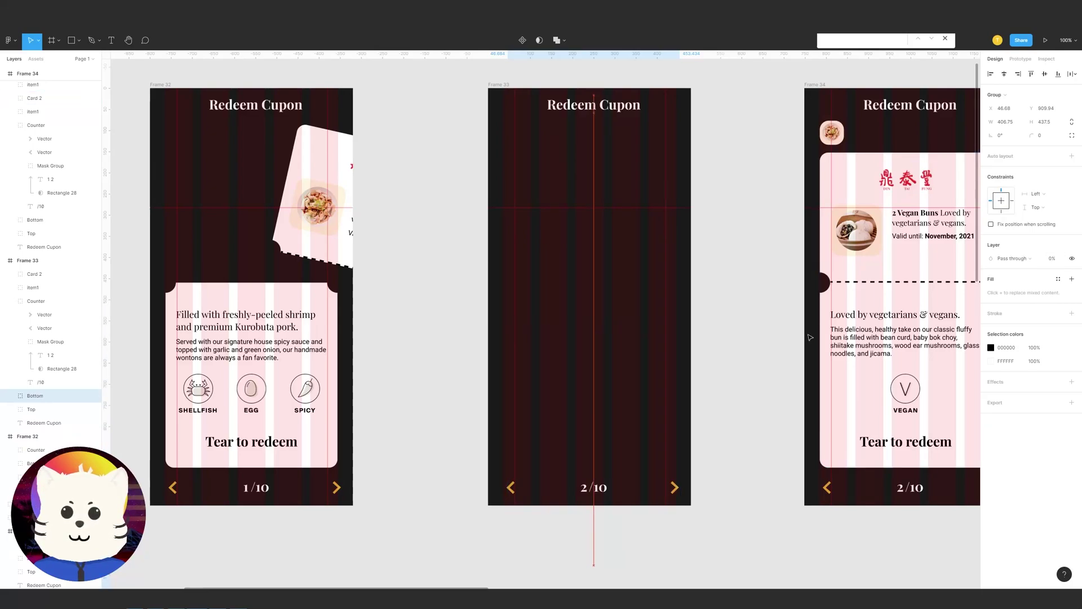
key("Escape")
Try lowering the masked counter number in the third frame to Y 888.13
scroll(592, 433, "down", 3)
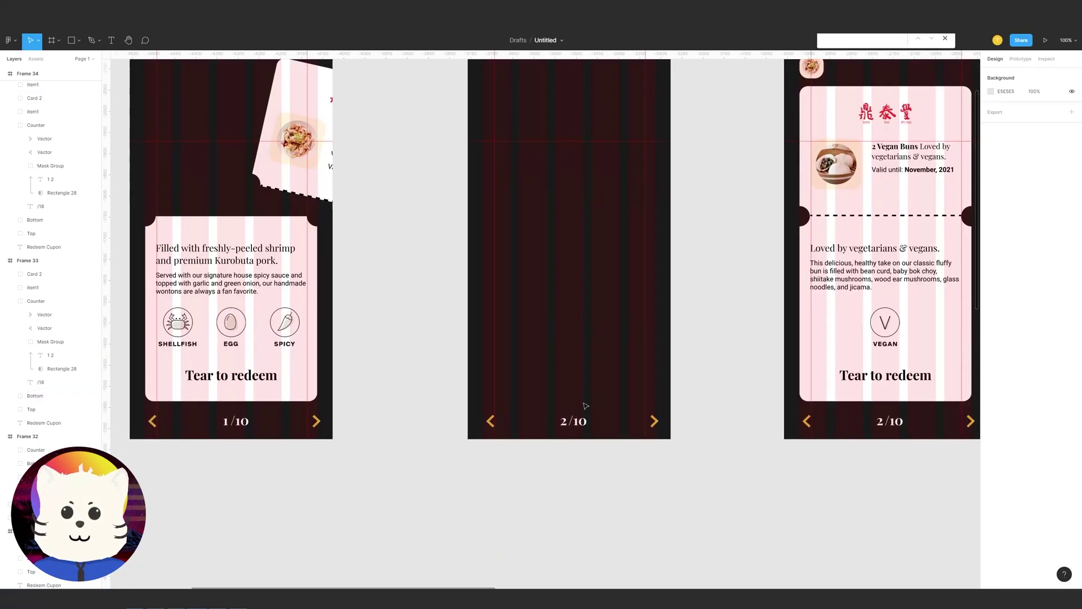
left_click(578, 424)
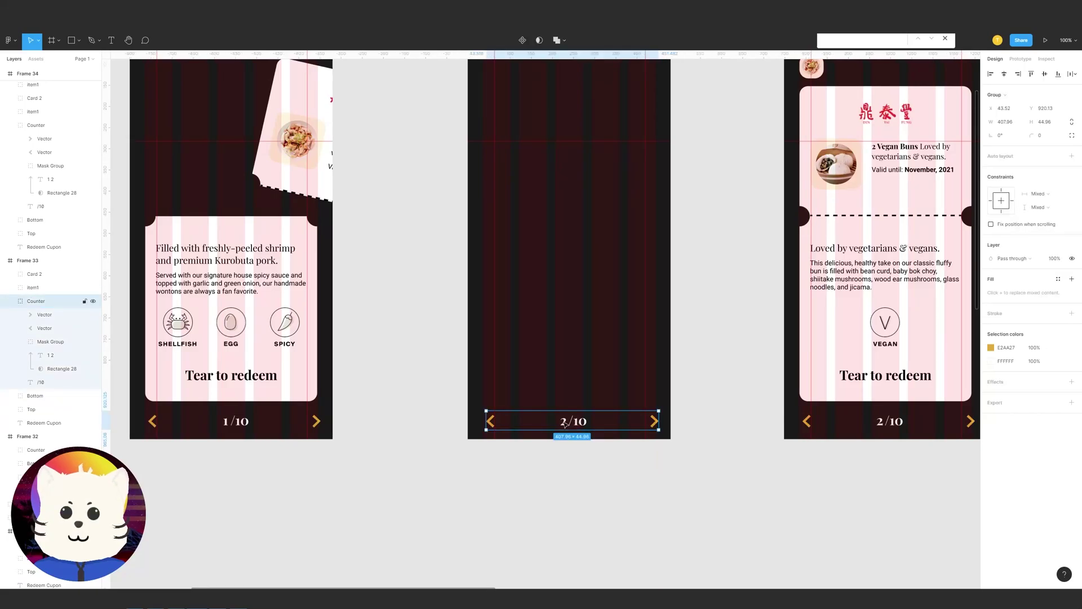
double_click(564, 421)
double_click(226, 423)
double_click(226, 422)
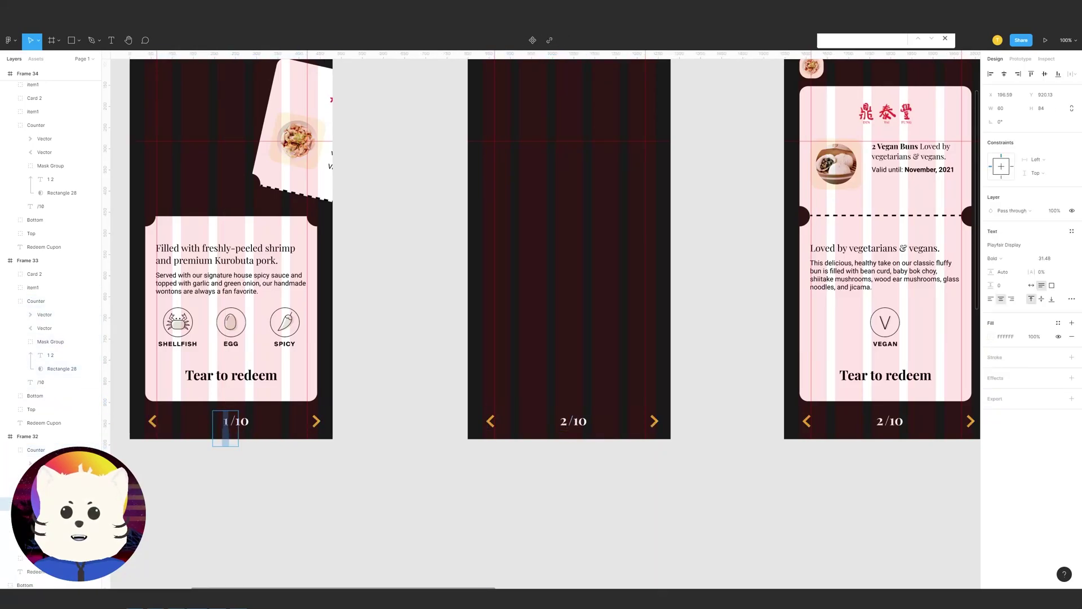
left_click(564, 423, "ctrl")
left_click(565, 427, "ctrl")
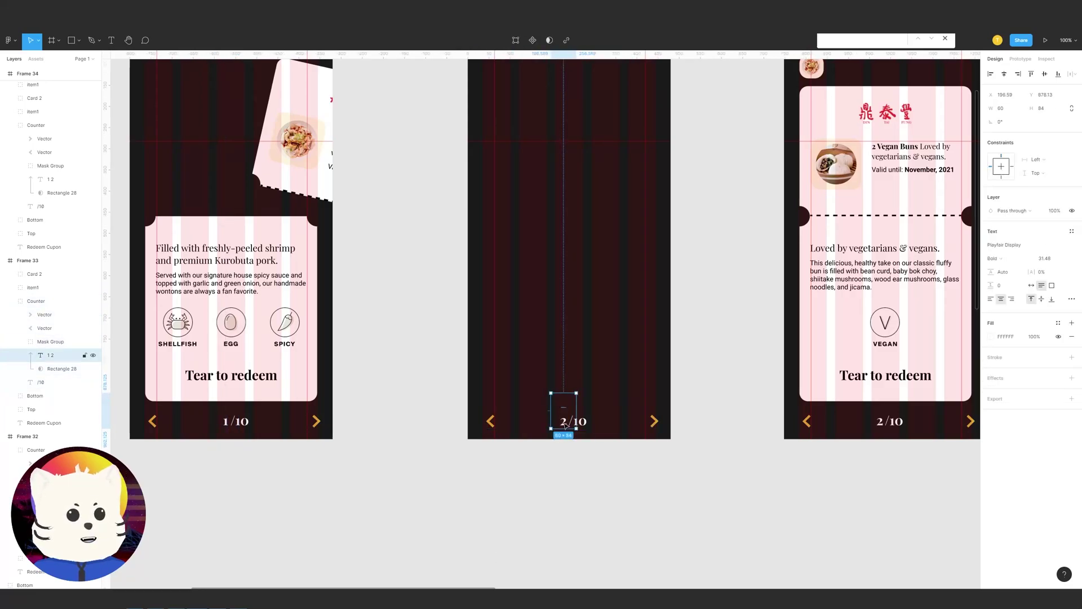
key("shift+Down")
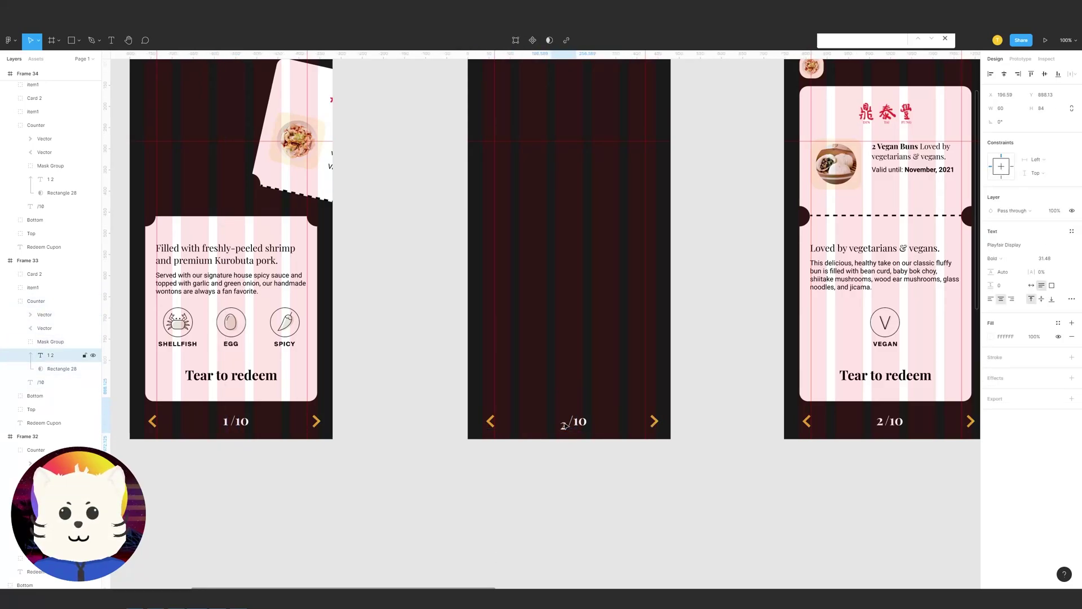
left_click(685, 354)
scroll(685, 329, "right", 2)
scroll(659, 321, "up", 4)
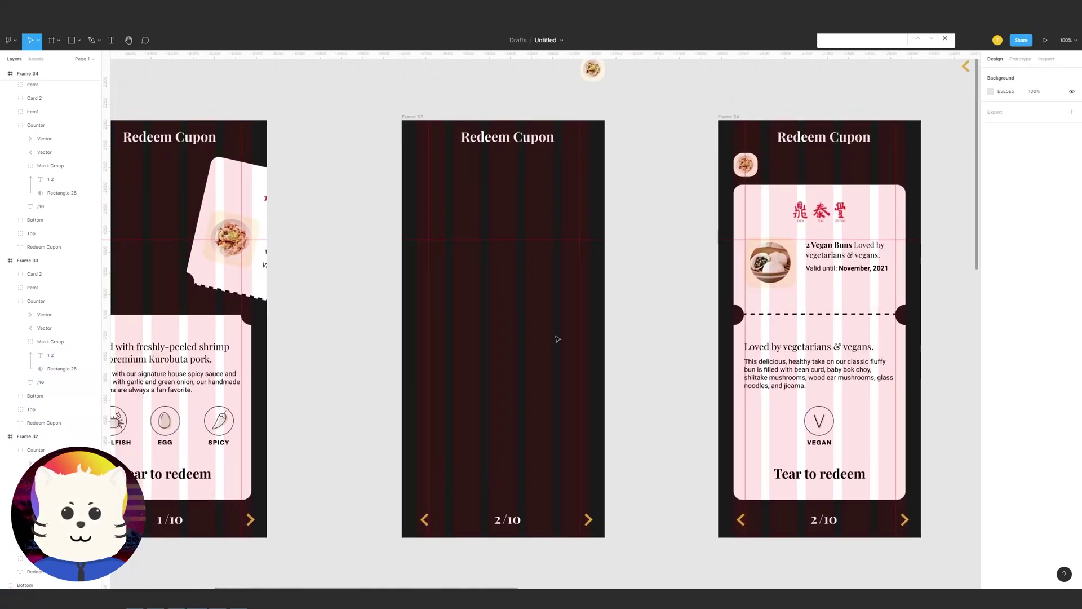
left_click_drag(384, 280, 415, 302)
mouse_move(450, 140)
left_mouse_down()
mouse_move(481, 135)
mouse_move(464, 138)
left_mouse_up()
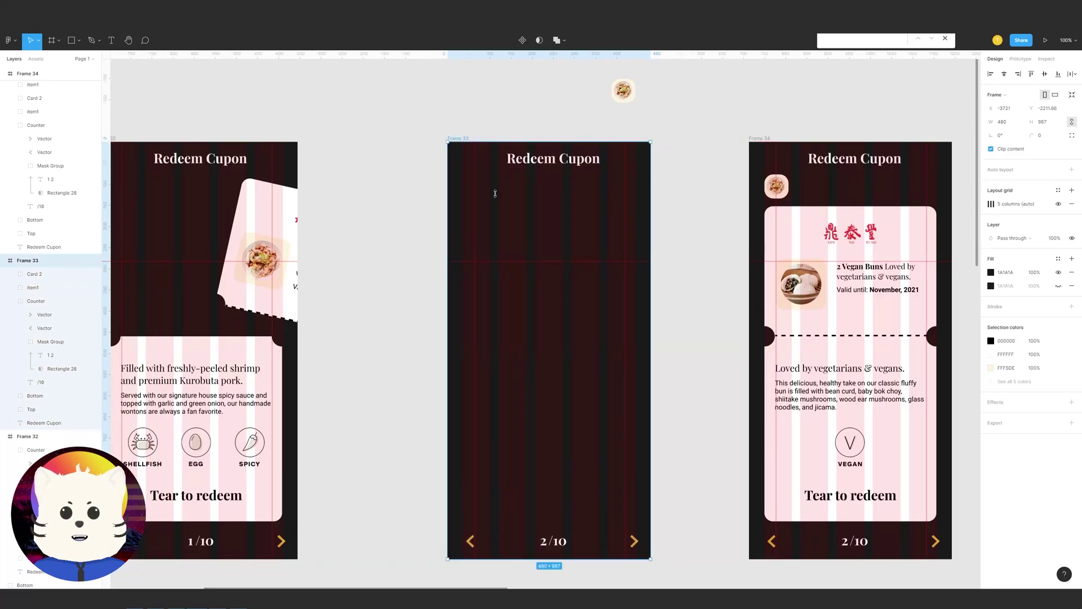
key("ctrl+z")
Shift the third frame's off-canvas vegan buns coupon right to X -433.38
scroll(490, 297, "right", 3)
scroll(489, 297, "up", 1)
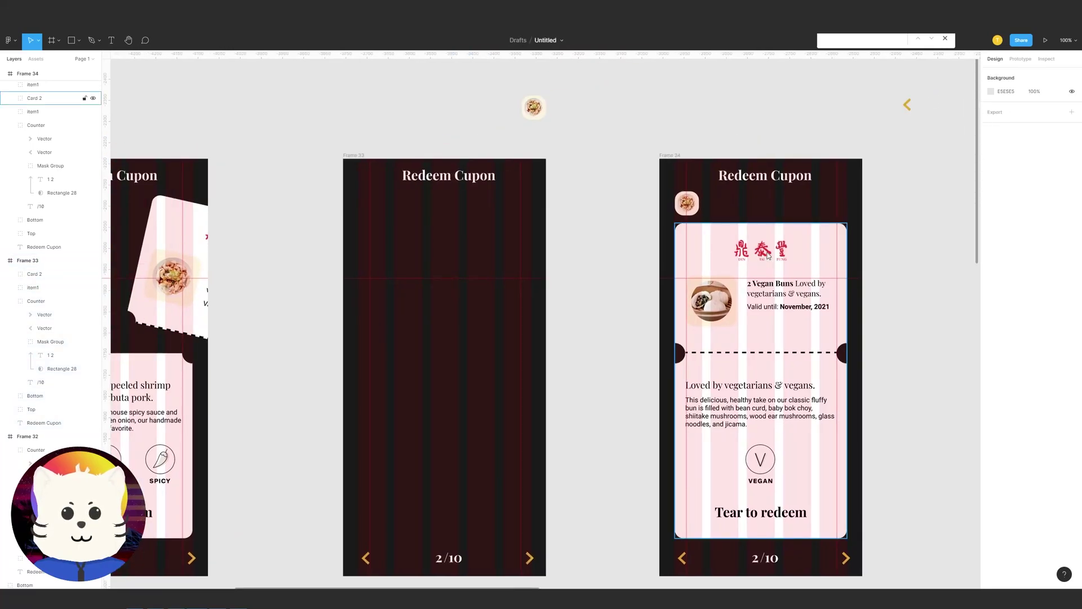
left_click(768, 255)
scroll(480, 268, "left", 4)
scroll(578, 265, "up", 1)
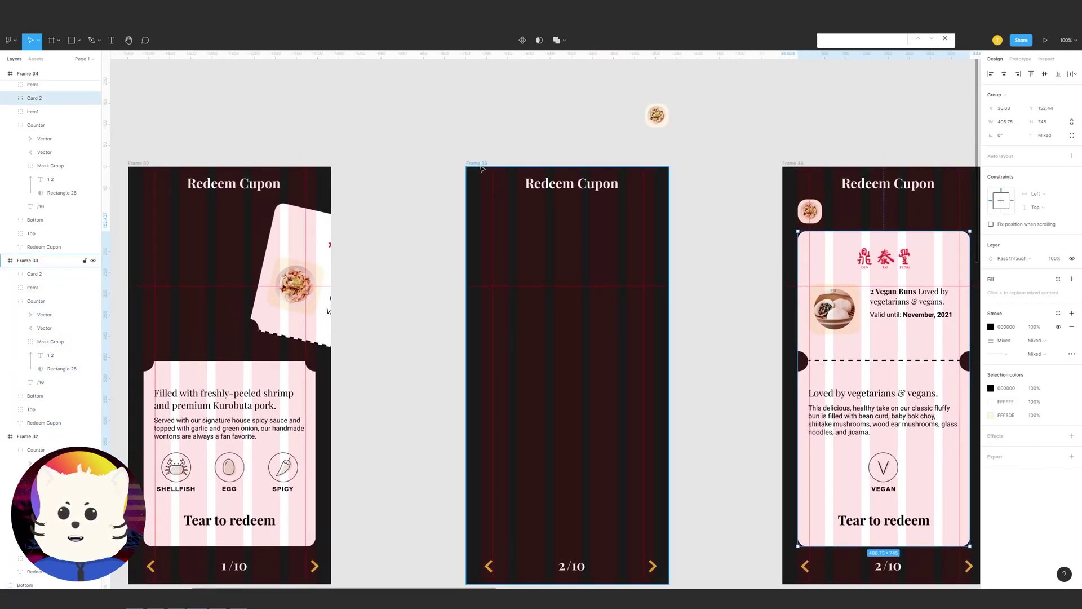
left_click(318, 277)
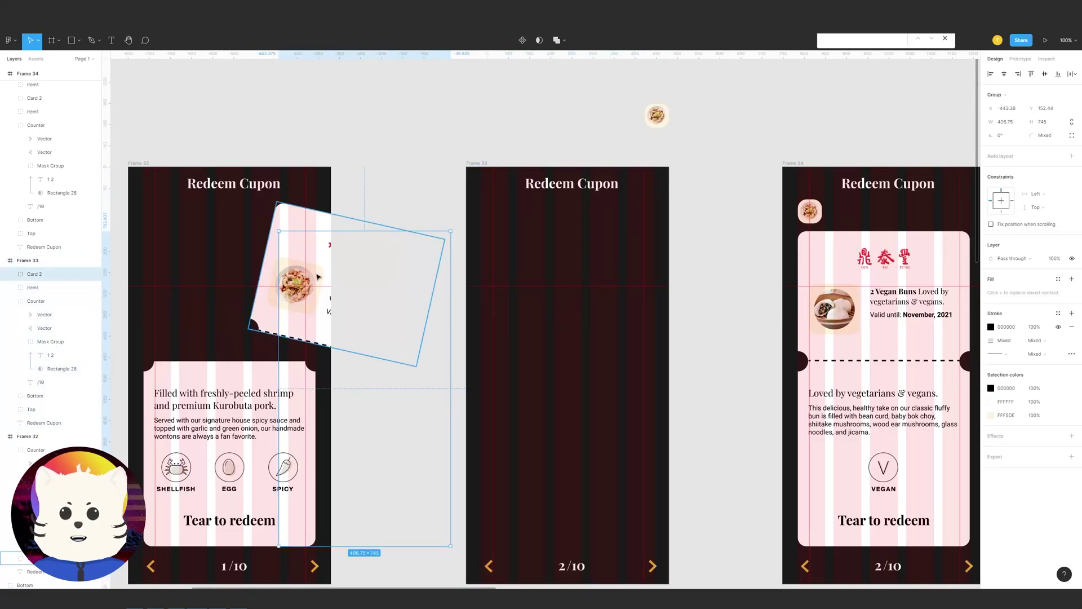
key("shift+Right")
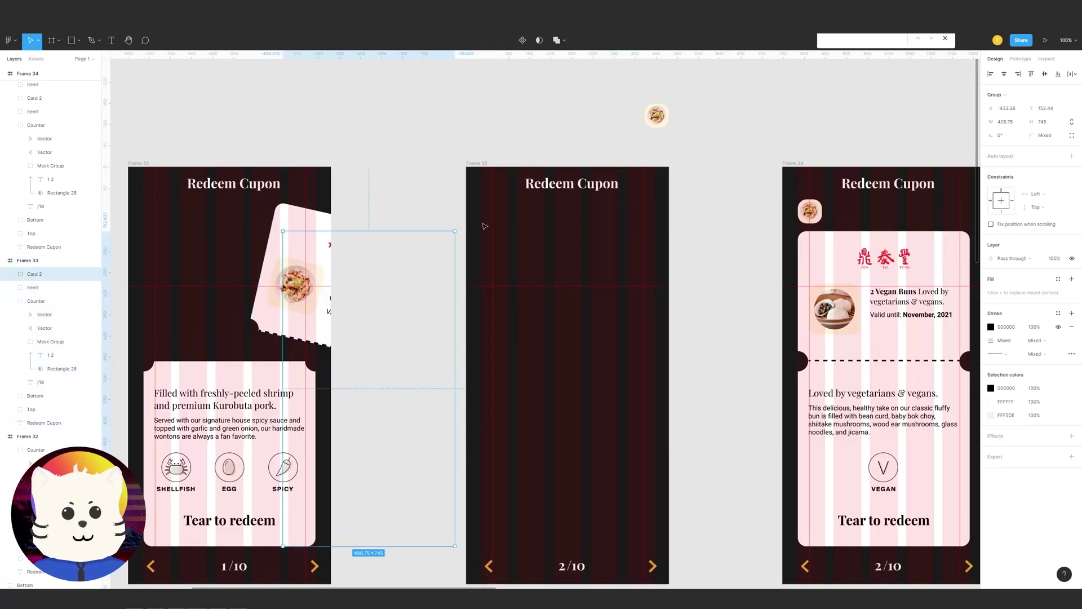
scroll(653, 206, "right", 1)
scroll(654, 206, "up", 1)
Compare the third frame's transparent item1 picture with the fourth frame's, checking position, size and opacity
left_click(448, 217)
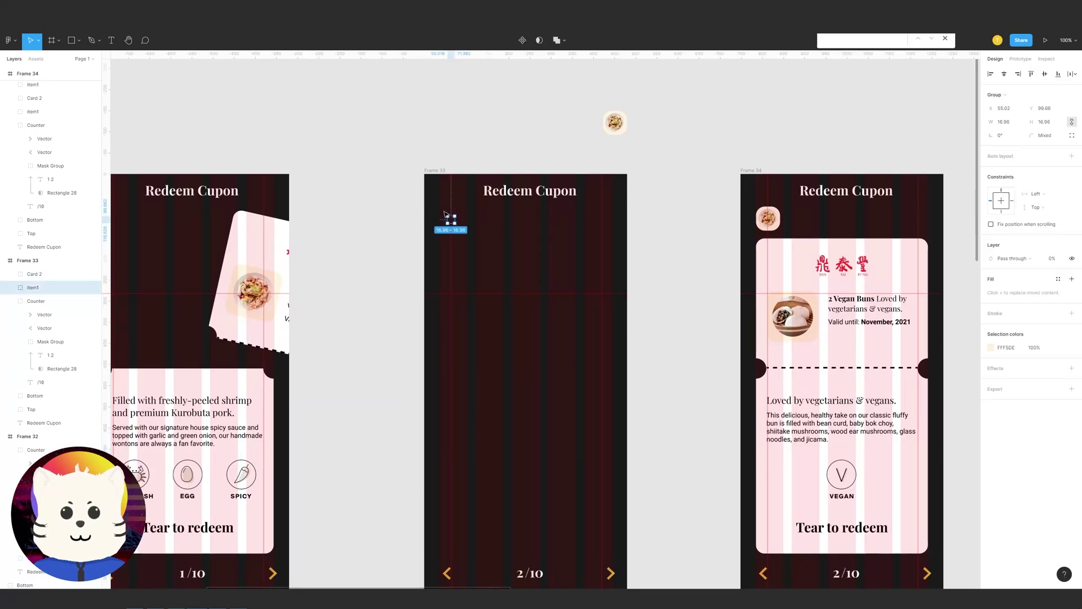
left_click(33, 85)
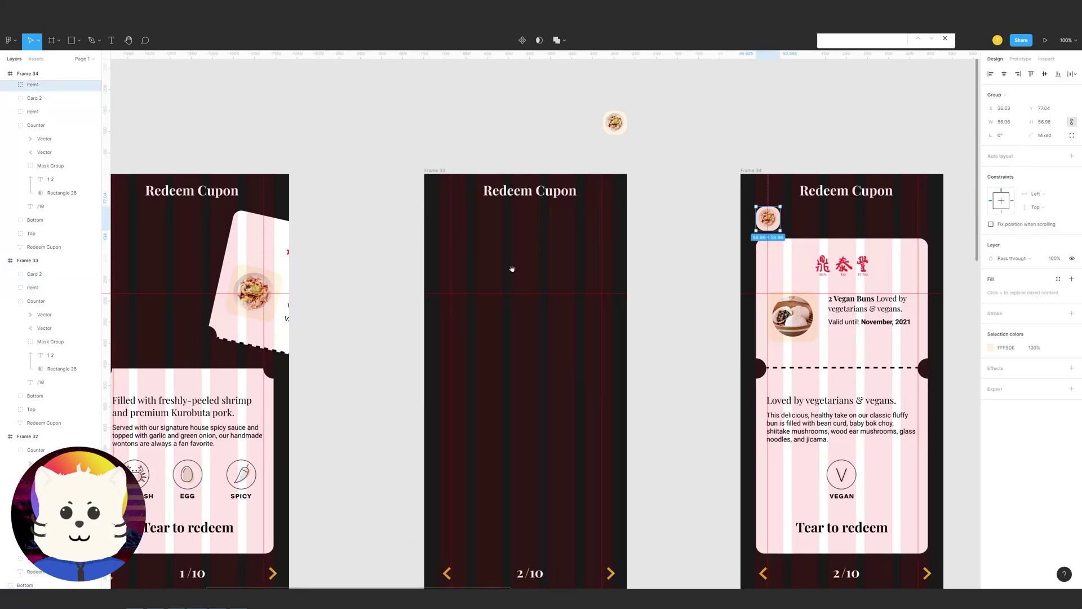
scroll(510, 267, "left", 2)
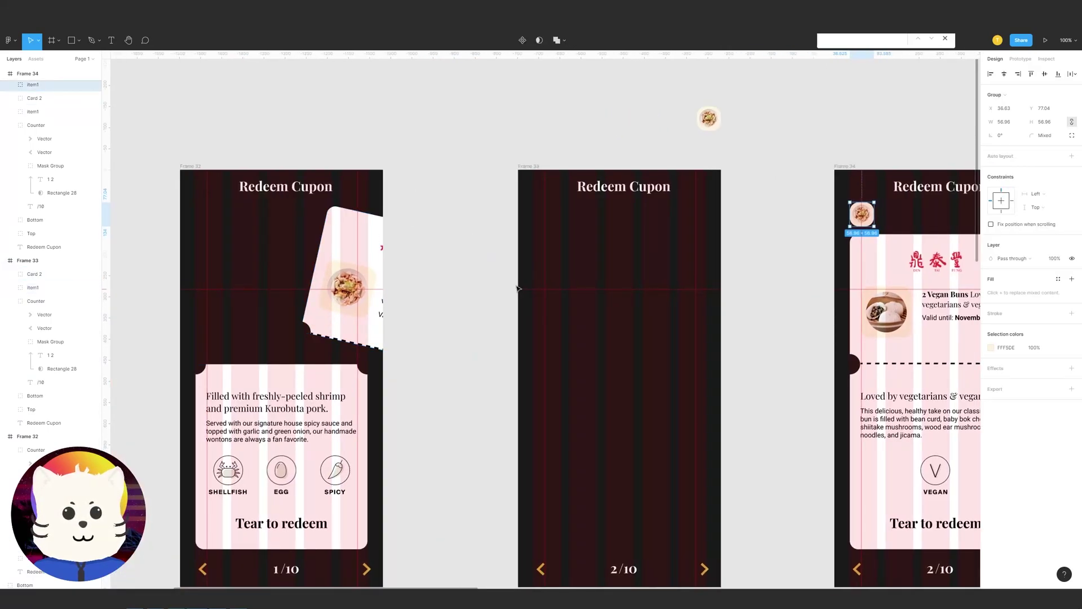
scroll(519, 287, "right", 4)
scroll(518, 288, "up", 1)
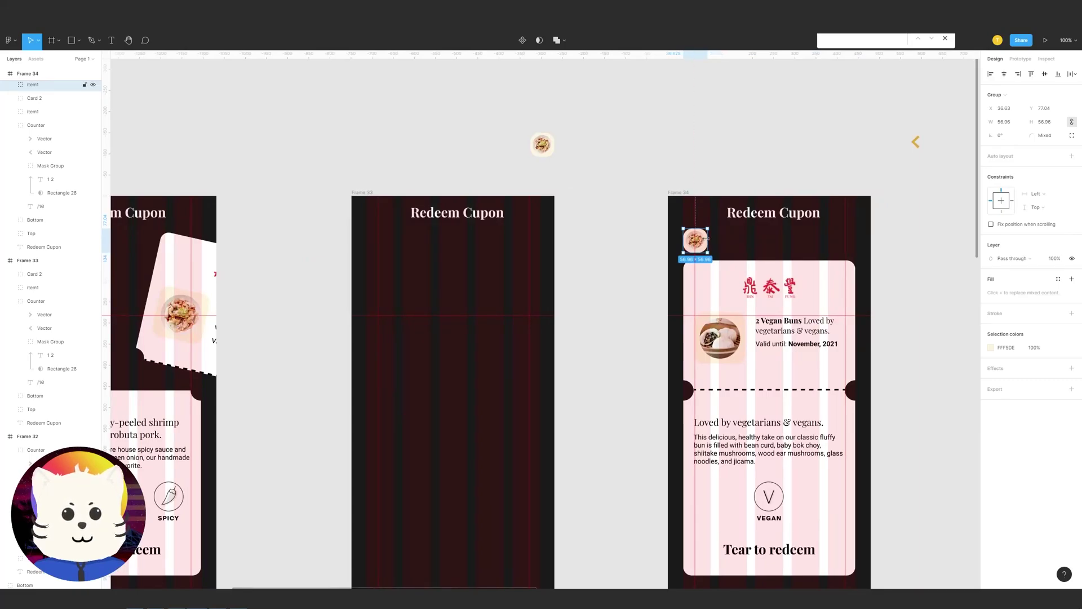
scroll(648, 229, "down", 2)
scroll(564, 231, "right", 1)
scroll(563, 231, "up", 1)
left_click(314, 195)
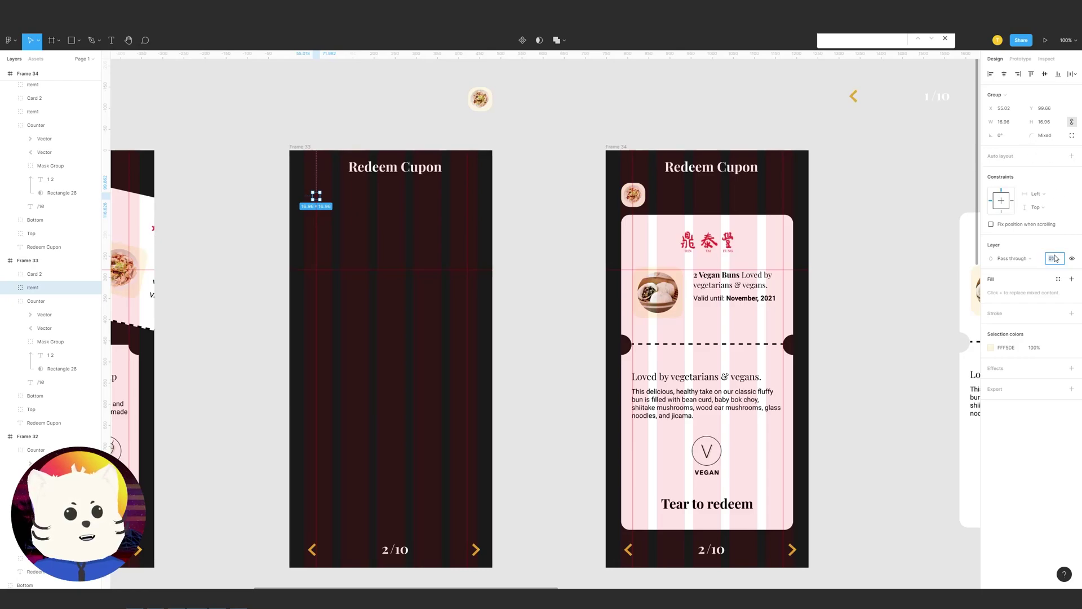
Delete the leftover Bottom and Top parts of the torn coupon from the fourth frame
left_click(557, 238)
left_click_drag(582, 231, 377, 233)
left_click_drag(611, 218, 654, 212)
scroll(491, 229, "left", 1)
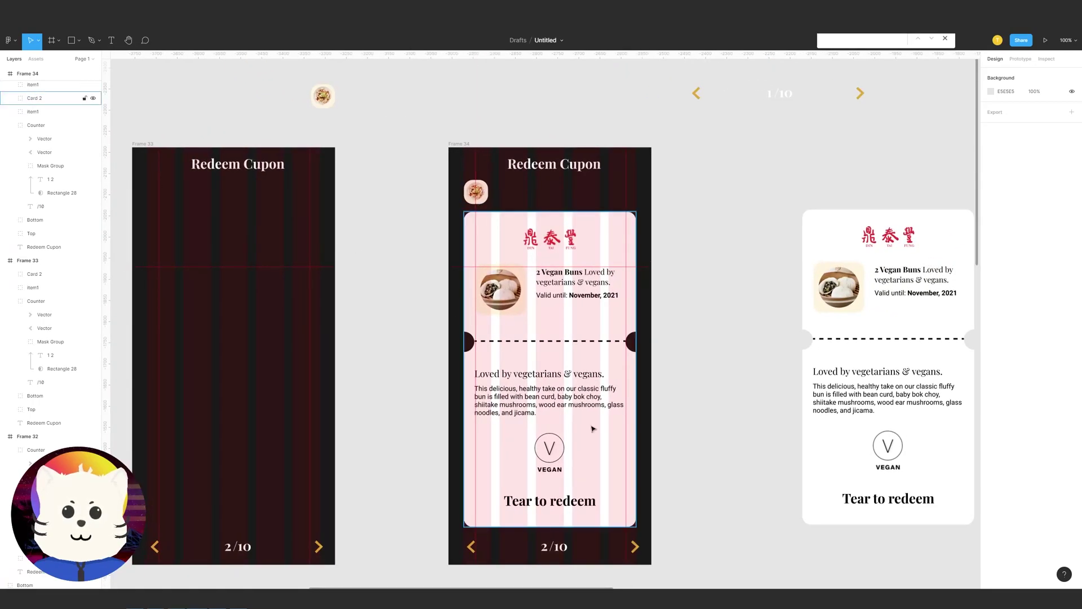
scroll(707, 244, "right", 3)
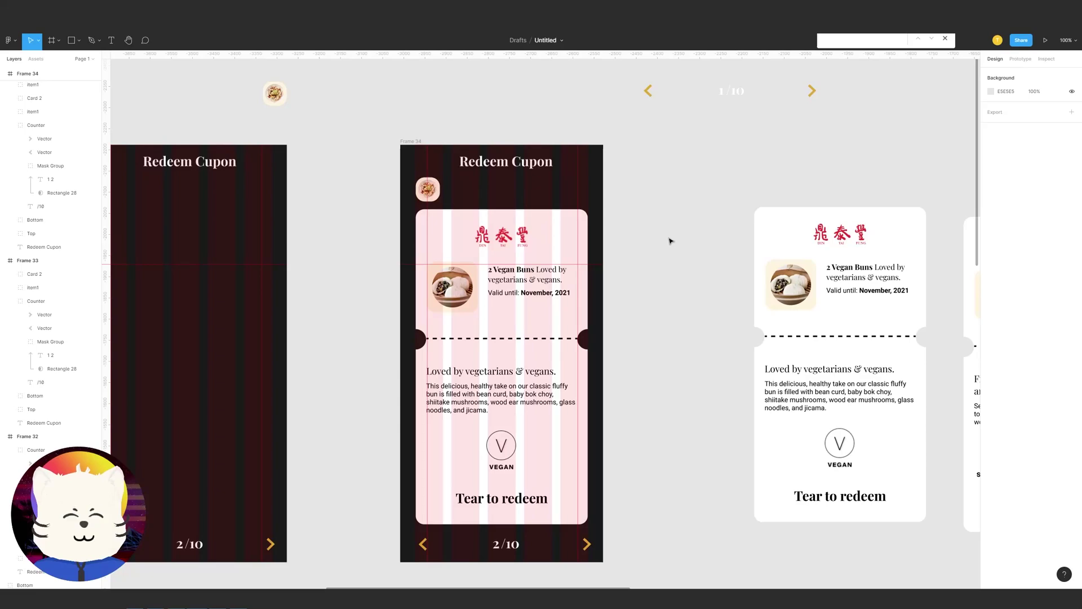
key("minus")
left_click(486, 230)
key("plus")
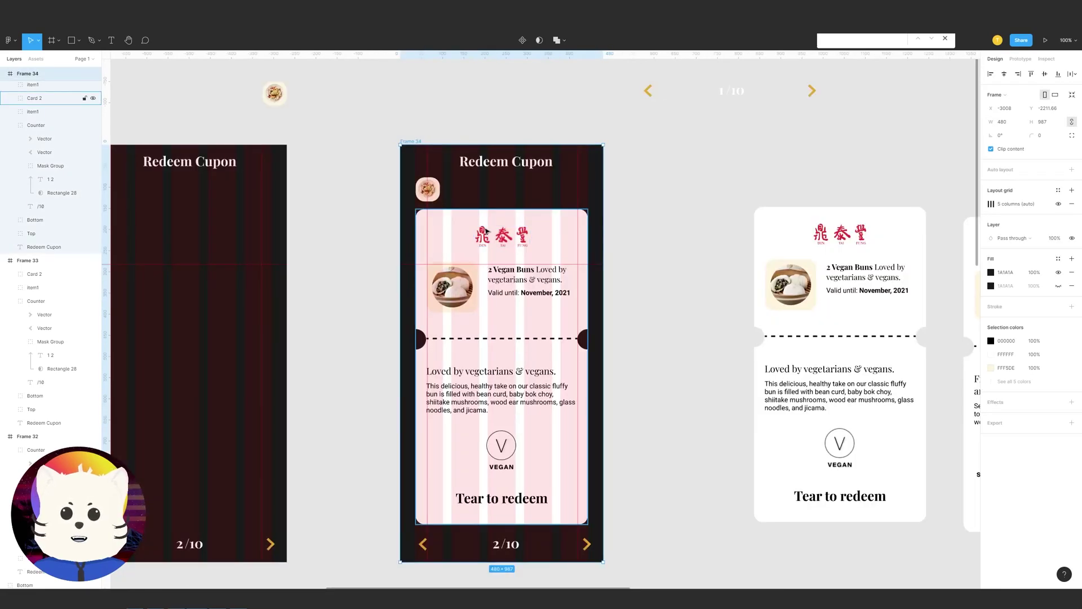
left_click(45, 220)
left_click(49, 233, "shift")
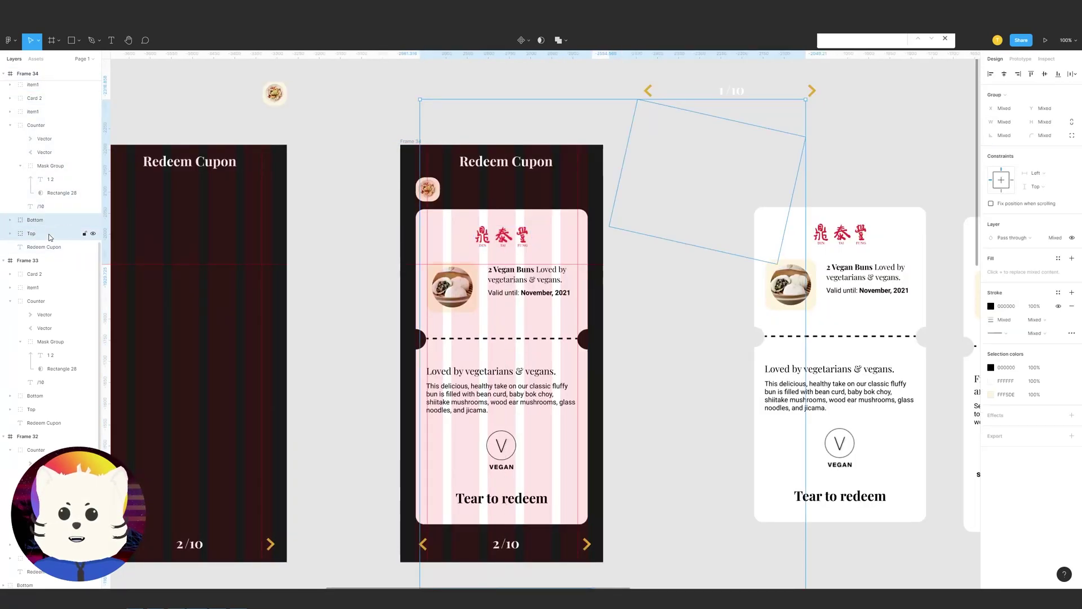
key("Delete")
scroll(627, 212, "left", 6)
left_click(521, 141)
left_click_drag(521, 141, 529, 141)
key("ctrl+z")
Rearrange the Redeem Cupon frames in their row with narrower gaps between them
key("minus")
left_click_drag(620, 155, 882, 152)
left_click_drag(347, 230, 199, 230)
left_click_drag(470, 228, 340, 228)
left_click_drag(636, 229, 500, 229)
left_click_drag(794, 228, 630, 227)
left_click_drag(476, 174, 683, 178)
key("shift+0")
Remove the prototype flow starting points Flow 2, Flow 3 and Flow 4 from the second, third and fourth frames
scroll(459, 215, "left", 2)
left_click(276, 148)
left_click(276, 148)
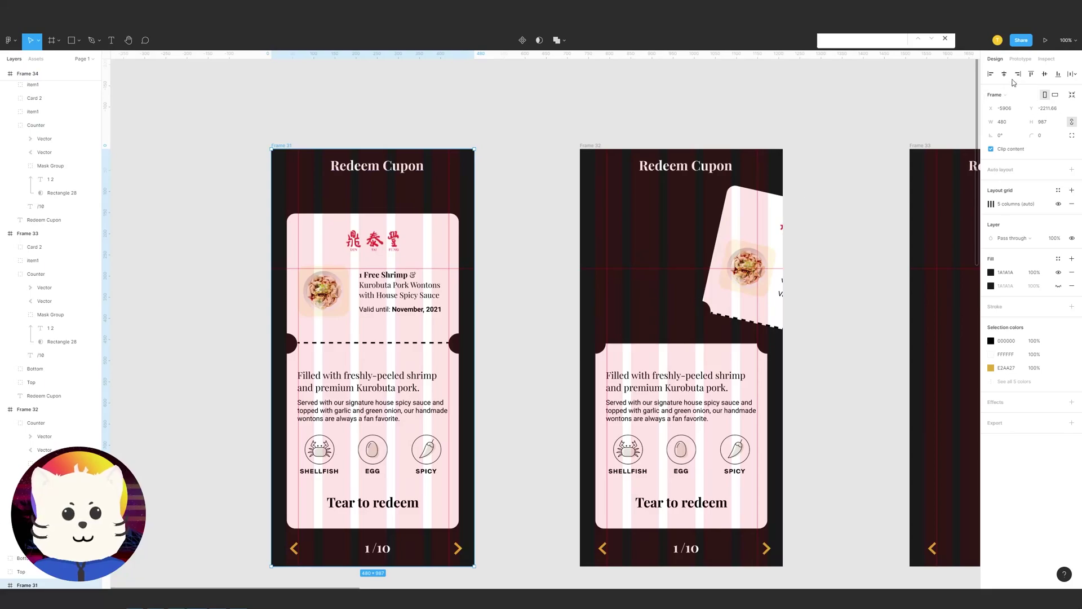
left_click(1020, 59)
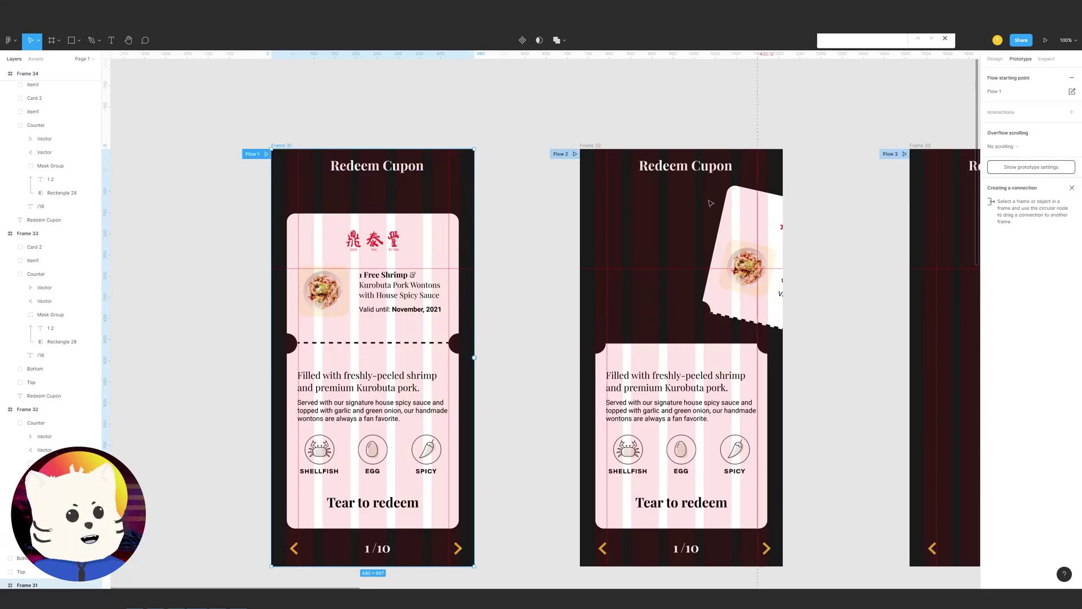
left_click(562, 156)
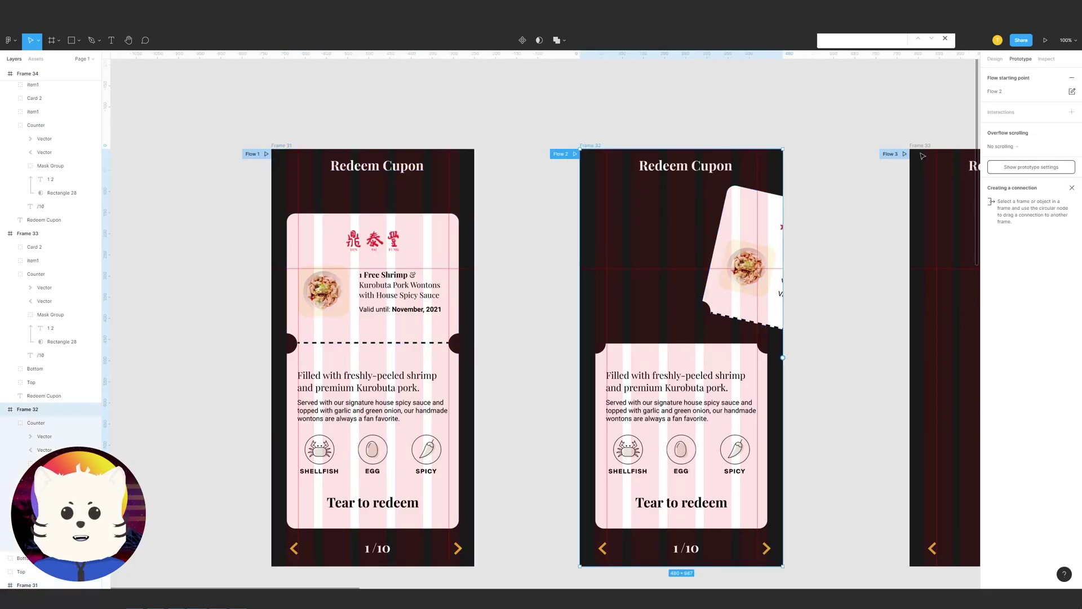
left_click(1071, 78)
left_click(890, 154)
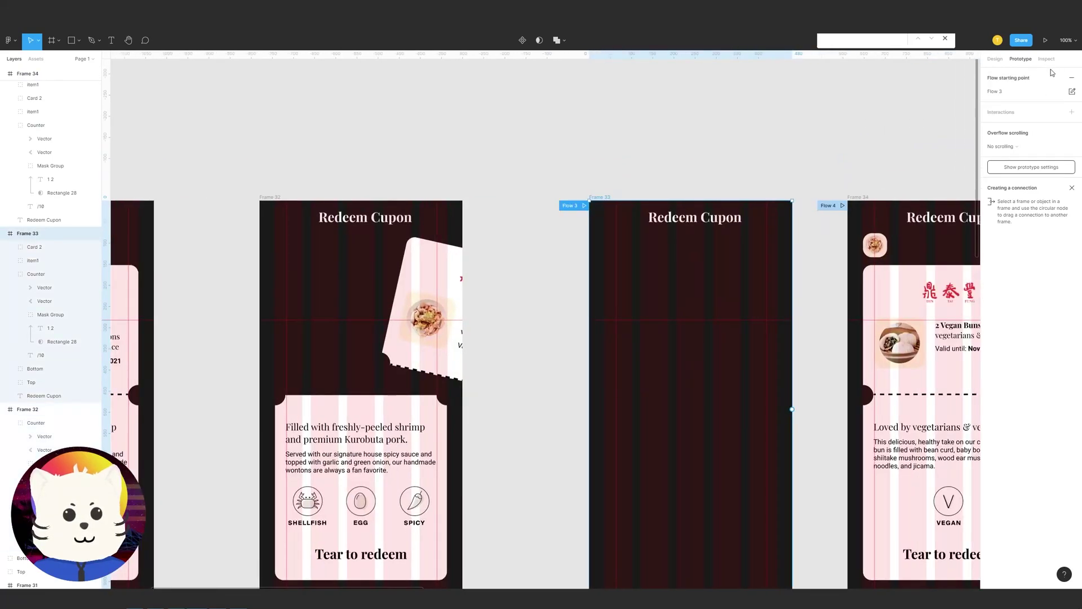
left_click(1071, 77)
left_click(894, 151)
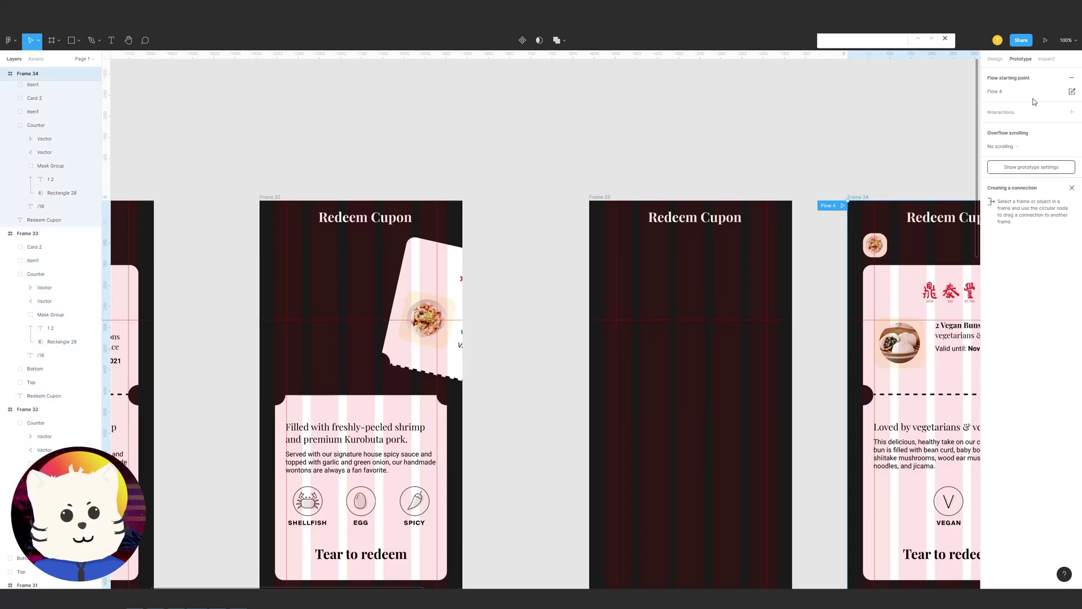
left_click(1069, 79)
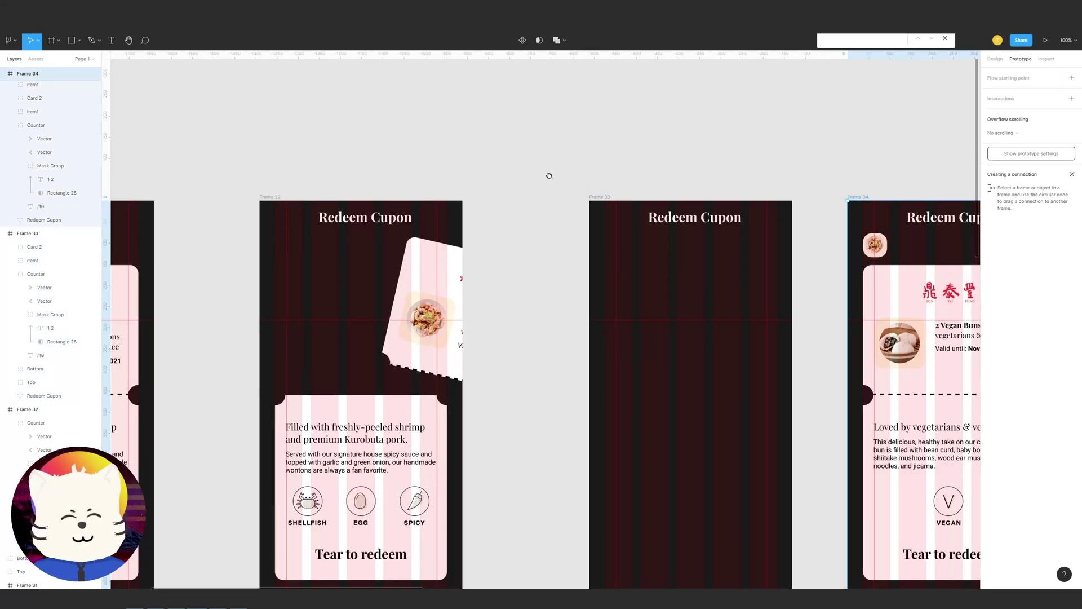
Link the first frame's upper coupon part to the second frame with an on-drag, smart-animate interaction
scroll(481, 178, "left", 5)
left_click_drag(482, 177, 773, 180)
left_click(365, 169)
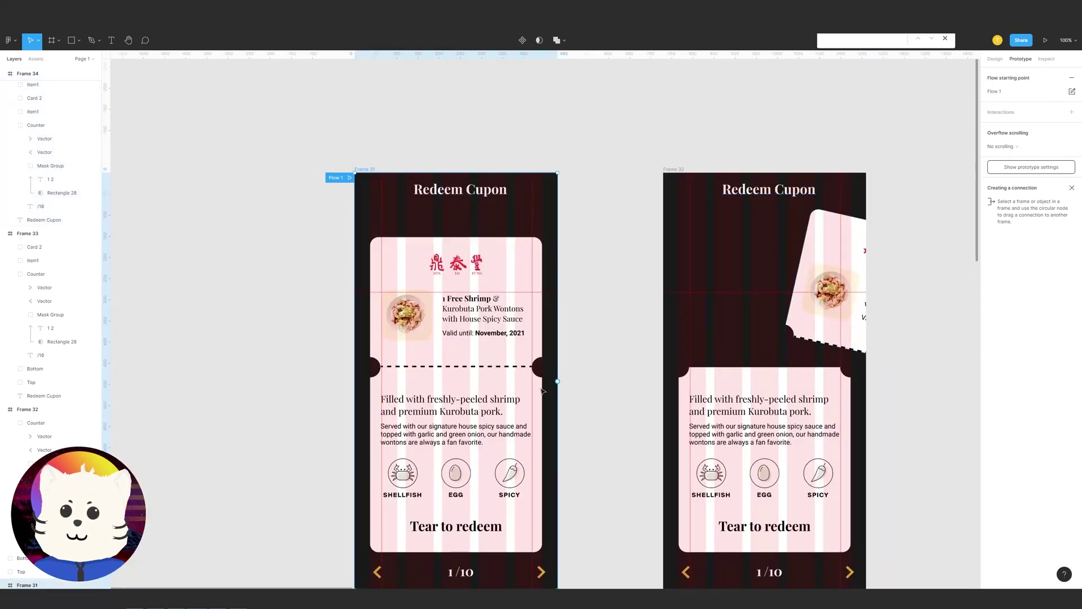
left_click(503, 348)
left_click_drag(479, 352, 468, 310)
key("ctrl+z")
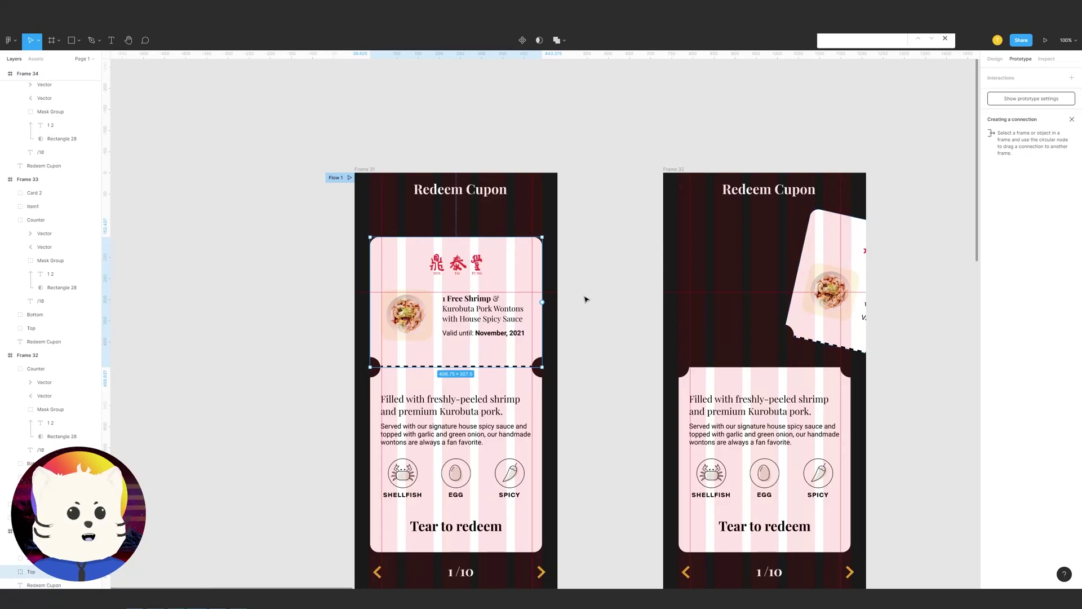
left_click_drag(543, 302, 736, 302)
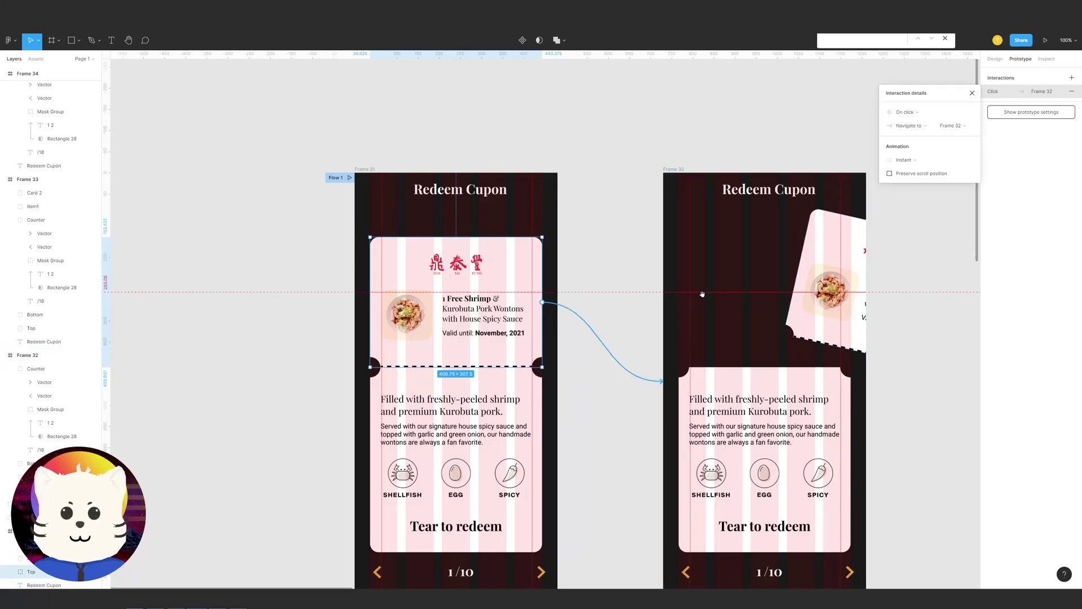
left_click(904, 114)
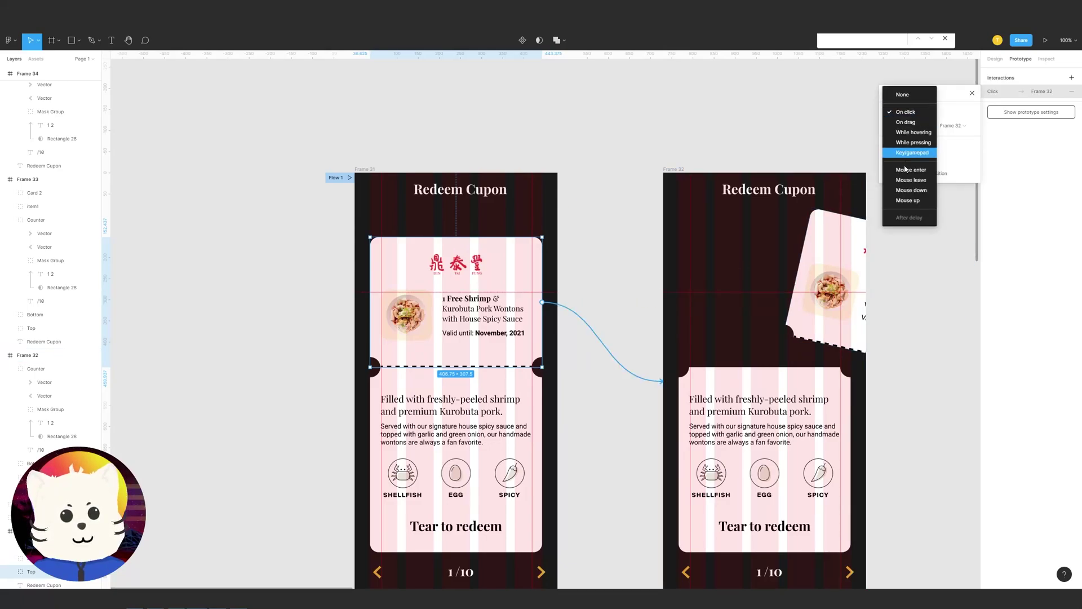
left_click(907, 120)
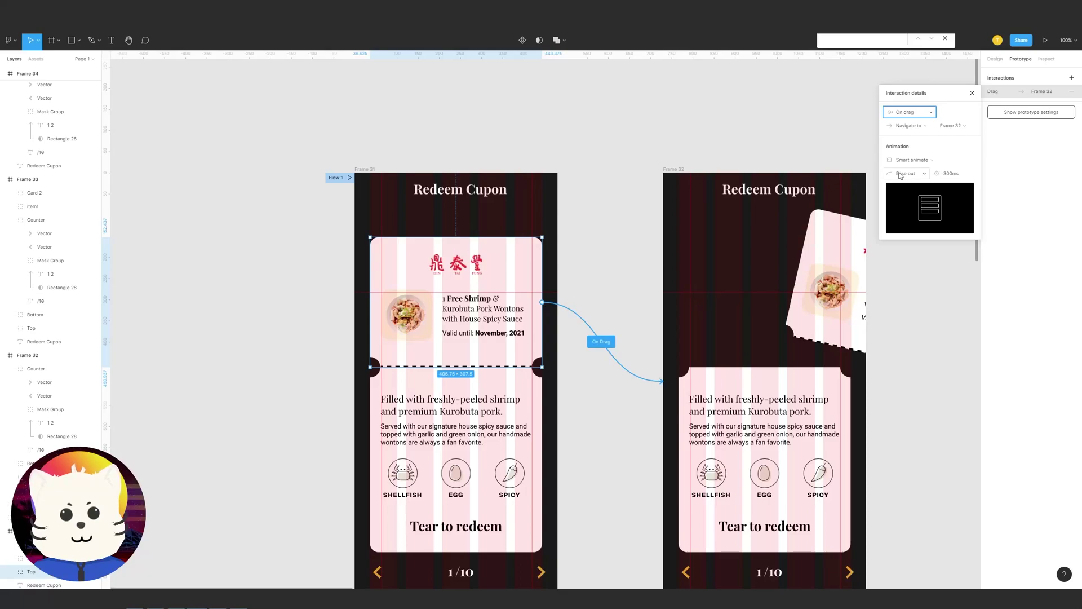
left_click(740, 145)
Link the second frame to the third with an after-delay trigger and smart animate
left_click_drag(758, 141, 561, 130)
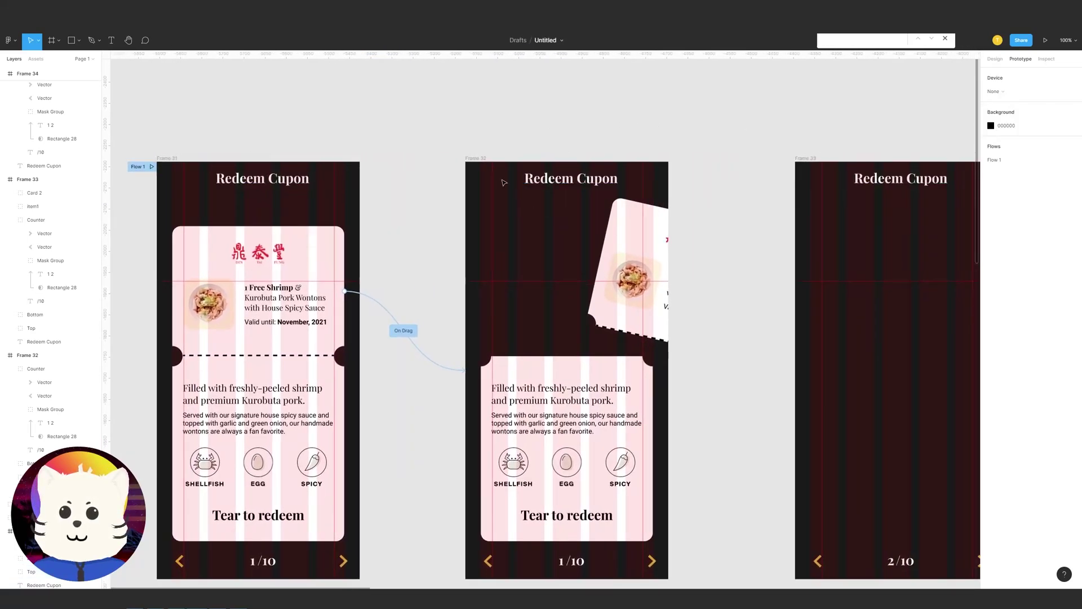
left_click(530, 236)
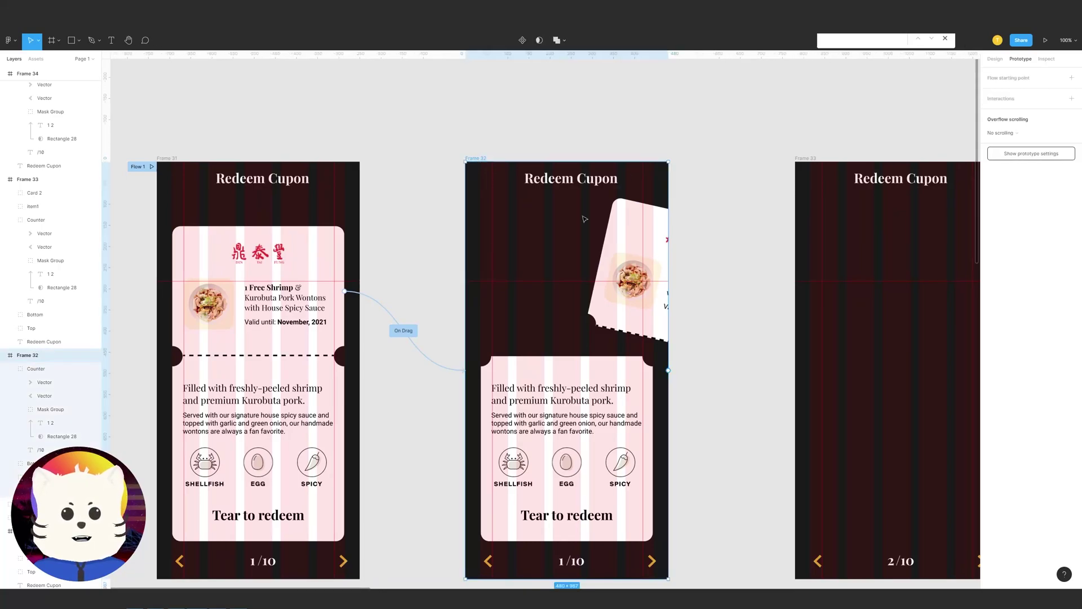
left_click_drag(668, 371, 889, 370)
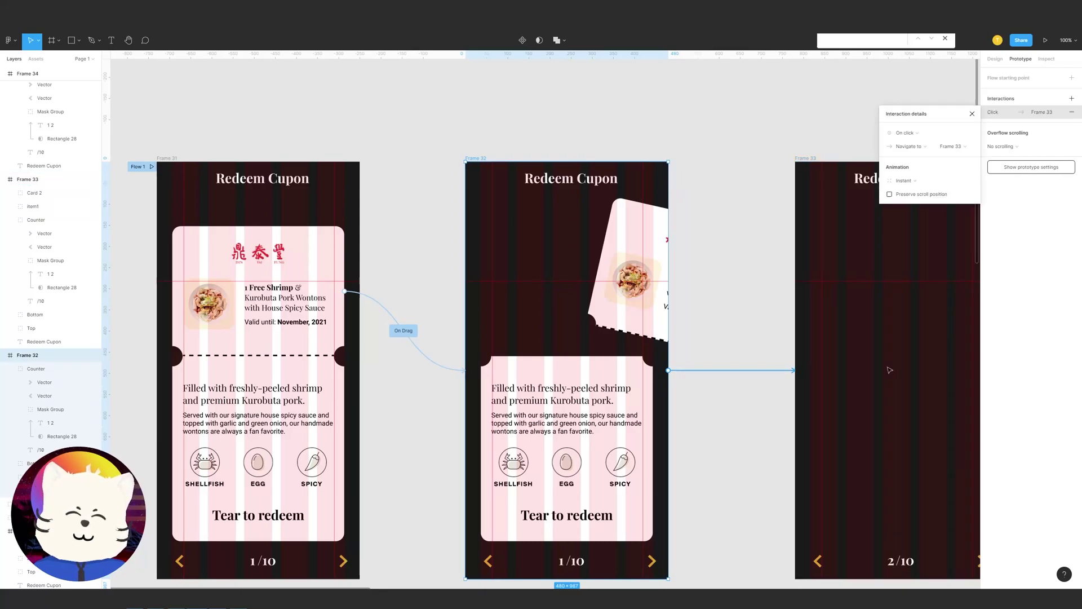
left_click(907, 137)
left_click(910, 239)
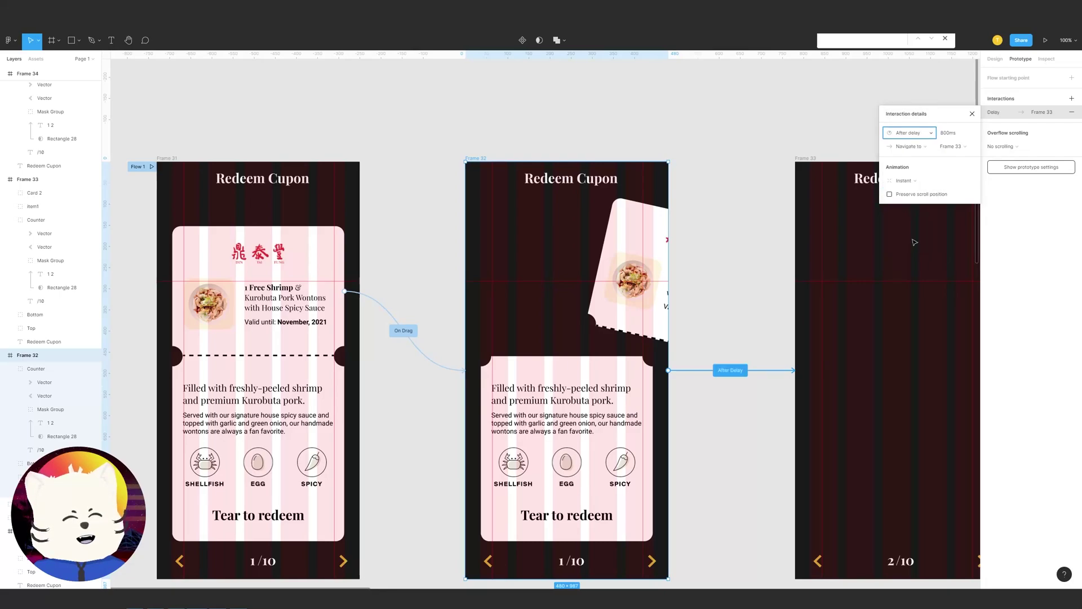
left_click(950, 135)
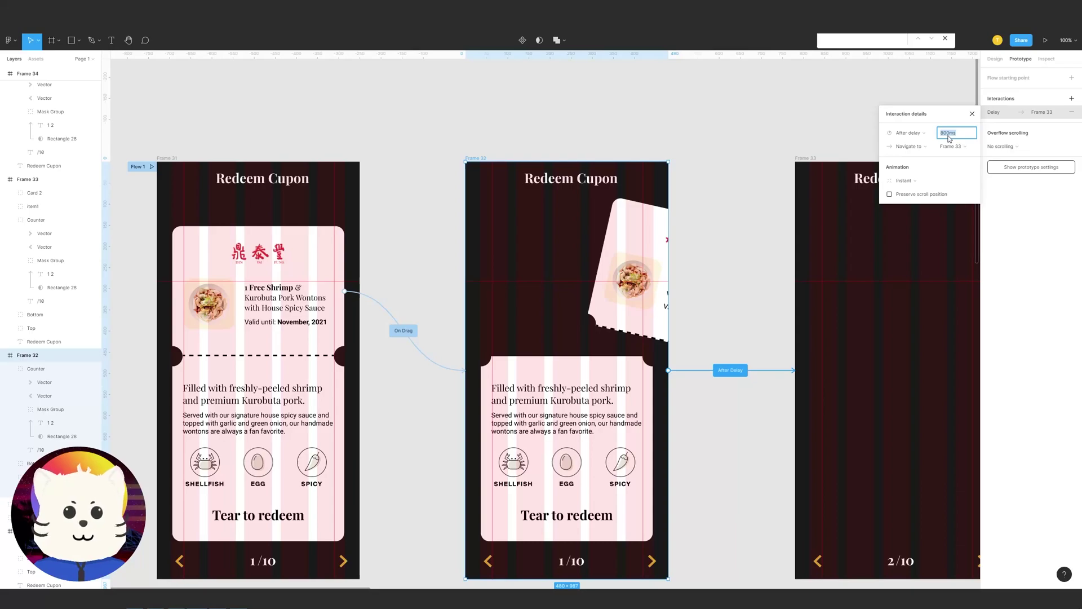
key("Return")
left_click(908, 179)
left_click(907, 191)
left_click(755, 137)
Link the third frame to the fourth with smart animate, triggered after a 1 ms delay
scroll(755, 136, "right", 6)
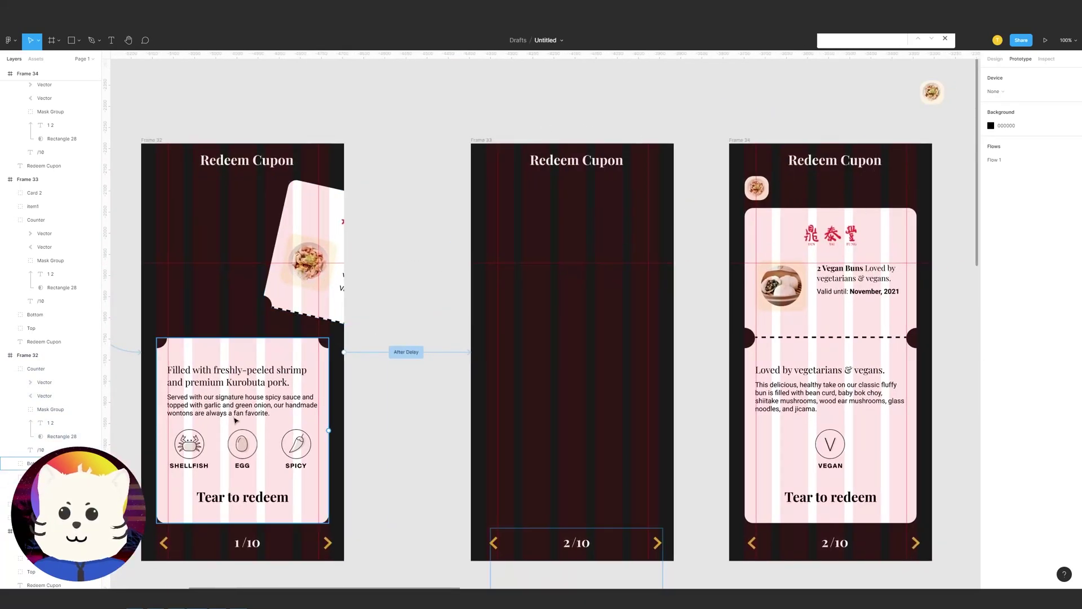
scroll(694, 278, "right", 2)
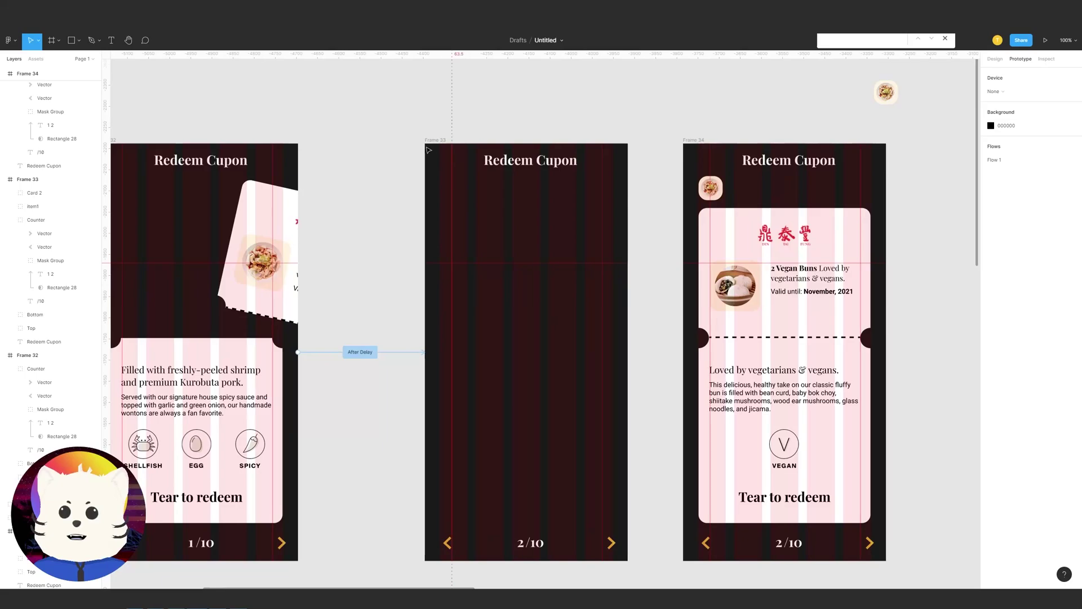
scroll(544, 491, "left", 2)
scroll(544, 491, "down", 1)
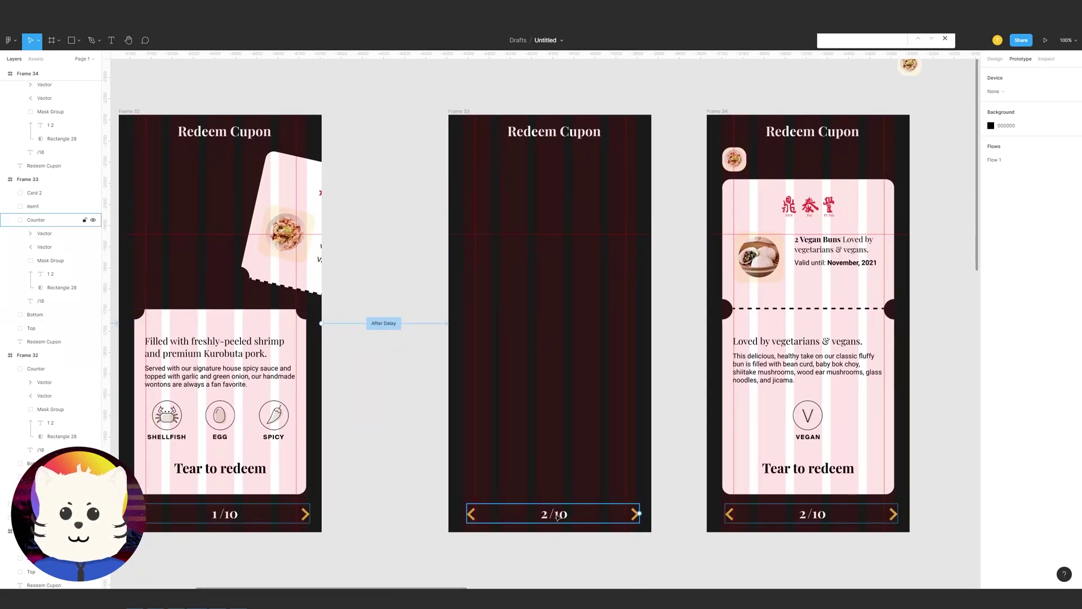
scroll(581, 474, "up", 1)
left_click(453, 147)
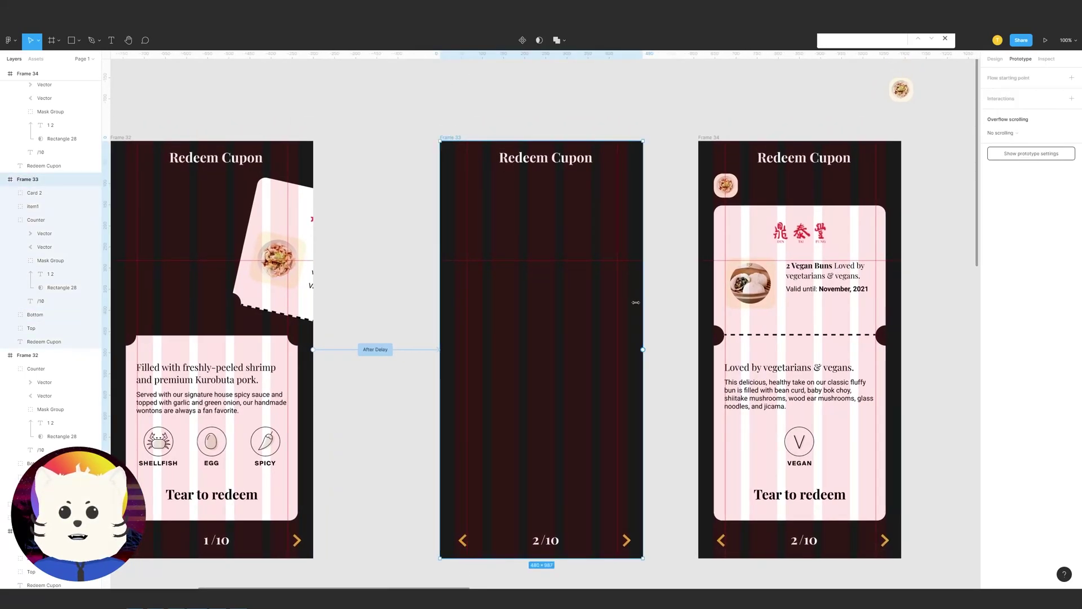
left_click_drag(643, 350, 737, 350)
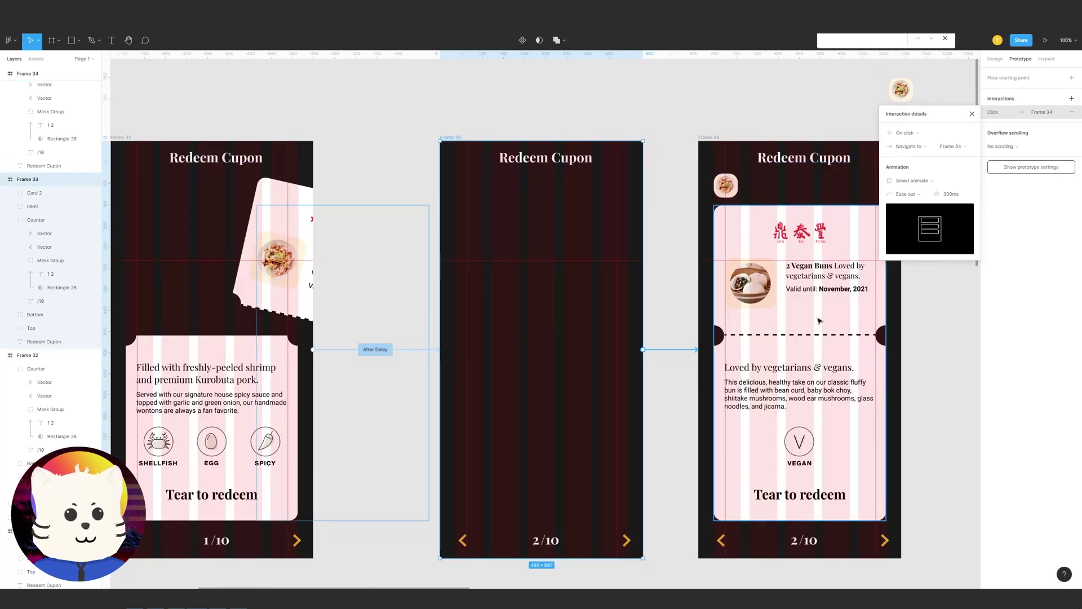
left_click(906, 133)
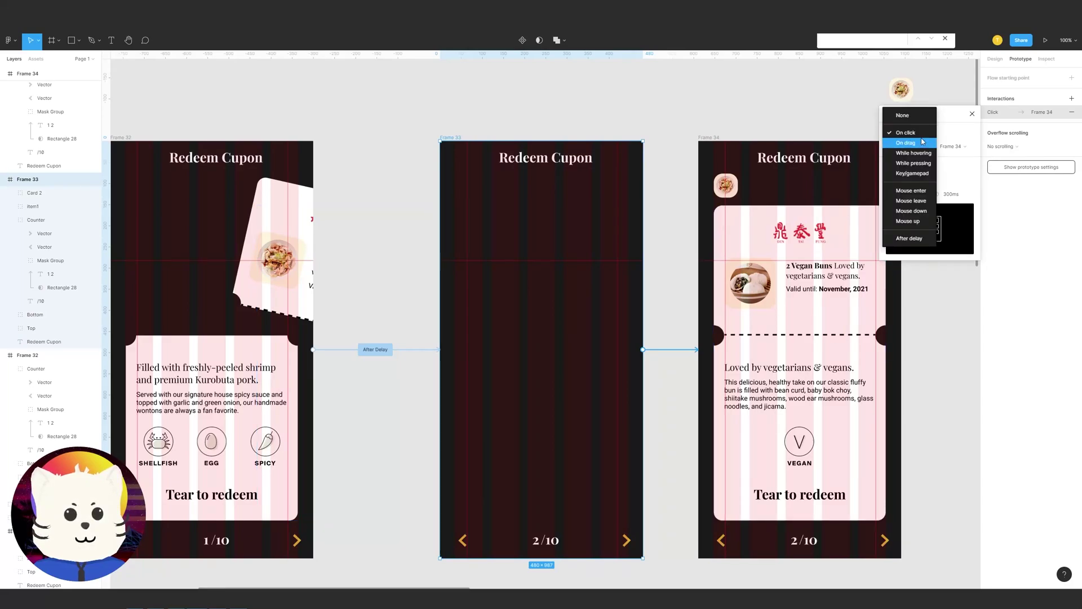
left_click(910, 239)
left_click(948, 134)
type("1")
key("Return")
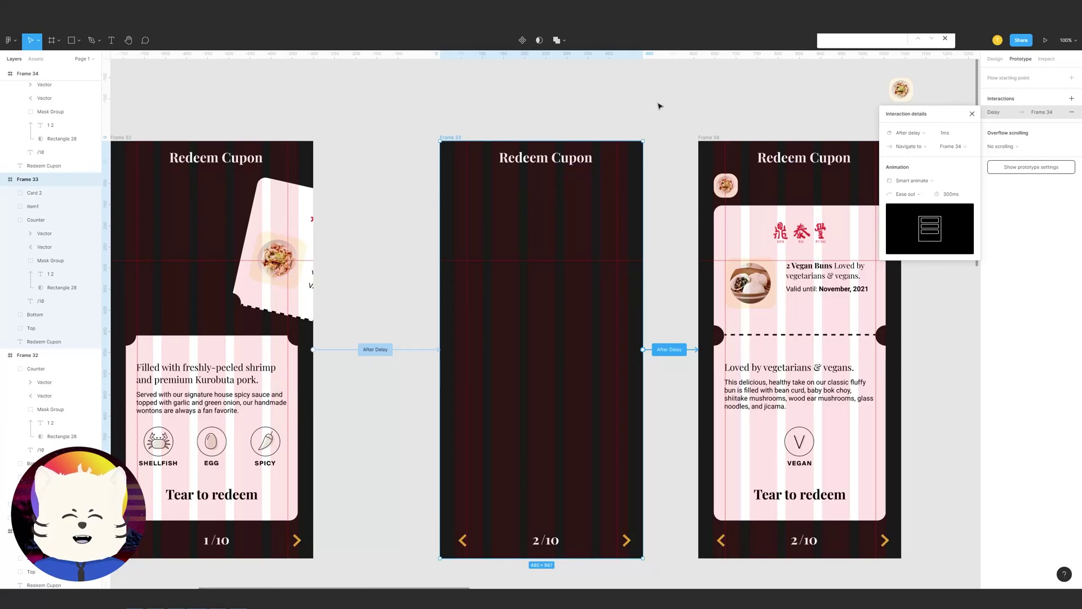
left_click(653, 102)
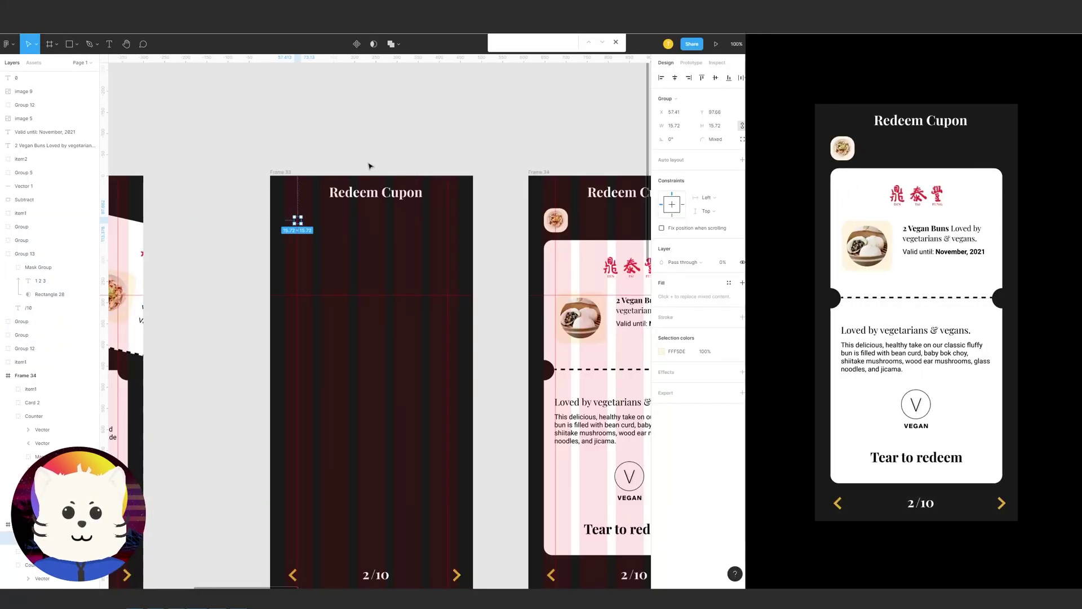
Bring all four Redeem Cupon frames into view and restart the prototype preview from the first one
left_click(370, 165)
left_click_drag(383, 161, 522, 143)
key("minus")
key("minus")
left_click_drag(423, 196, 507, 168)
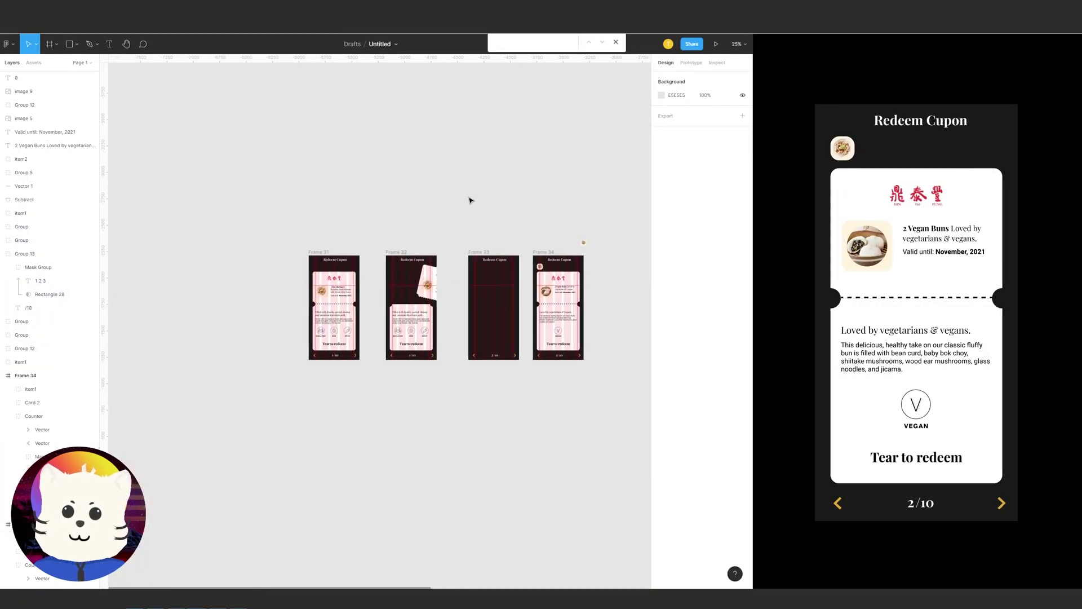
scroll(471, 200, "up", 3, "ctrl")
scroll(395, 226, "right", 3)
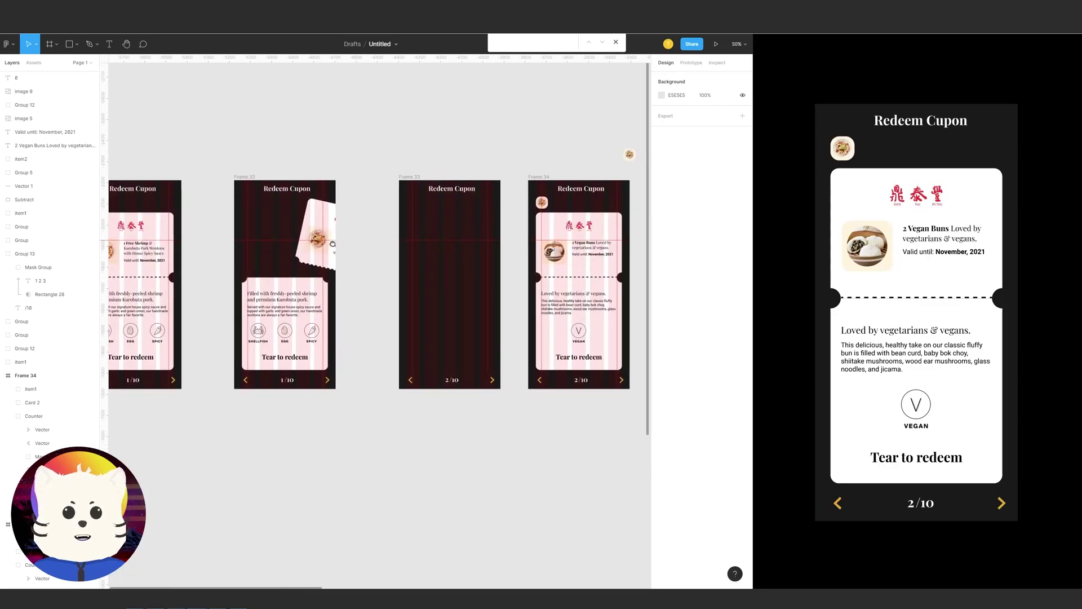
left_click_drag(332, 243, 430, 227)
key("r")
left_click(975, 239)
key("r")
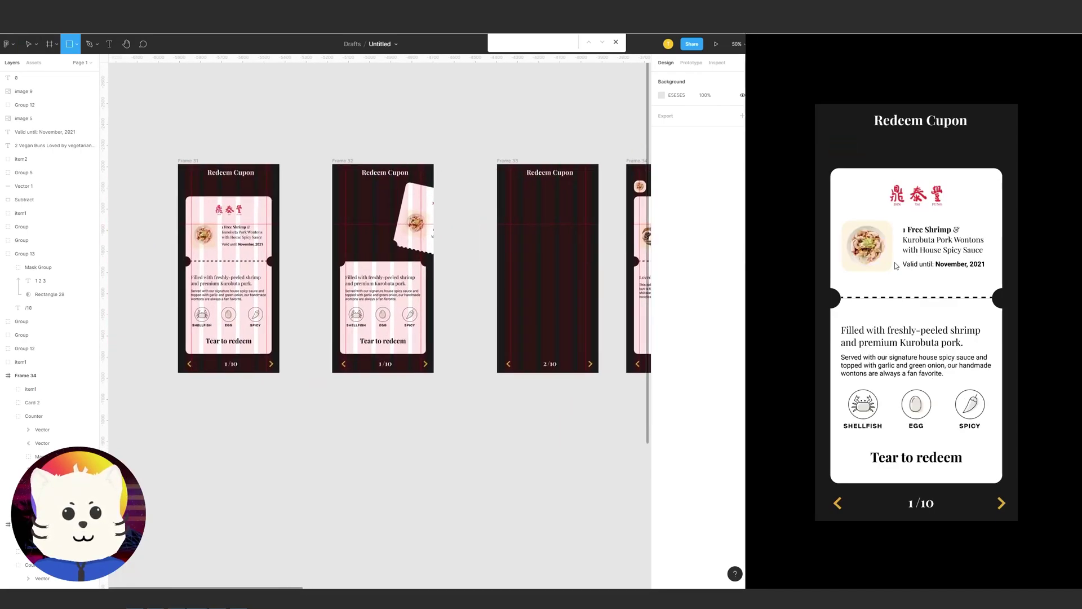
left_click(183, 164)
key("ctrl+z")
Review the first two frames' prototype connections and test the flow by tearing off the coupon's upper part in the preview
left_click(196, 163)
left_click(691, 62)
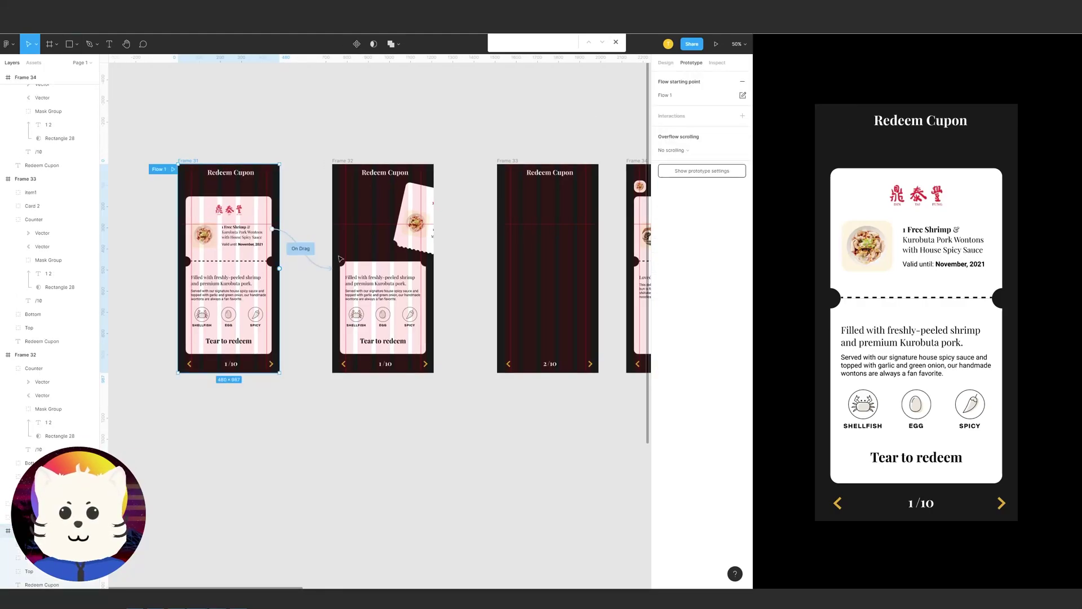
left_click(354, 161)
left_click_drag(843, 249, 958, 195)
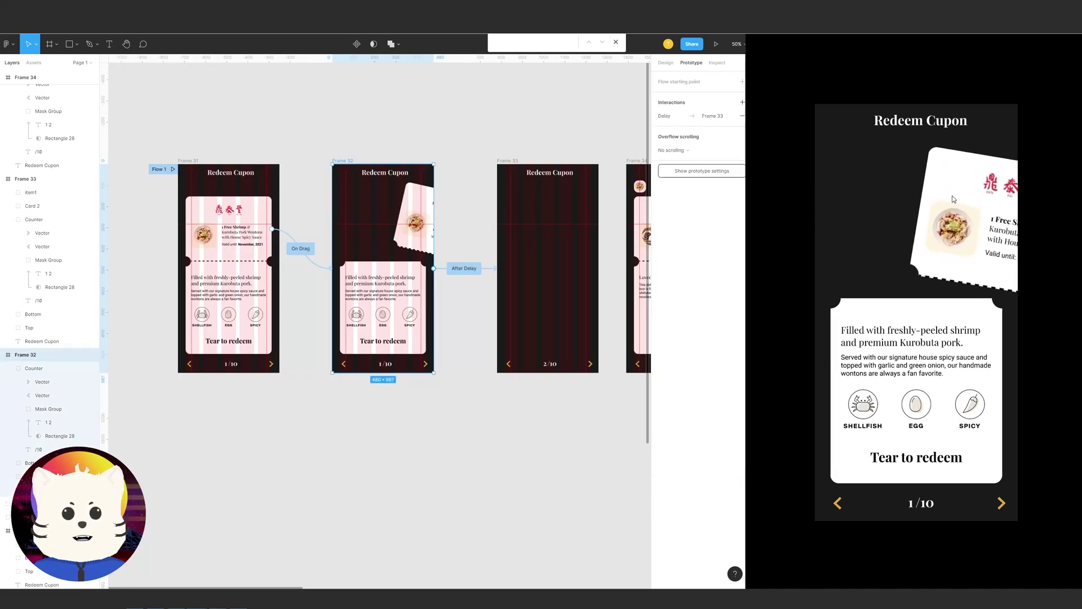
left_click(539, 151)
scroll(365, 133, "right", 5)
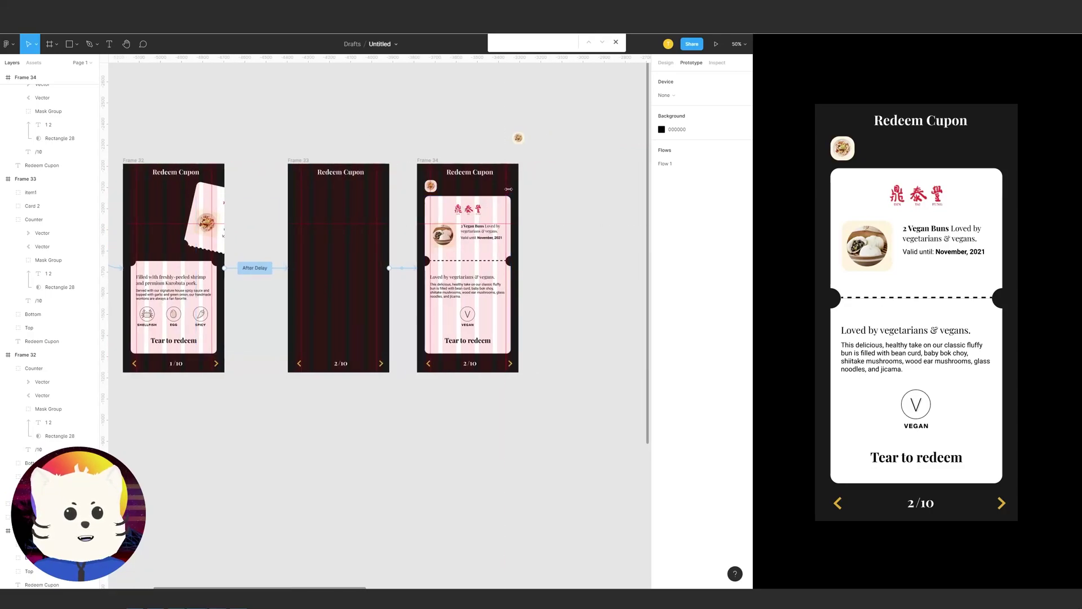
scroll(484, 157, "left", 2)
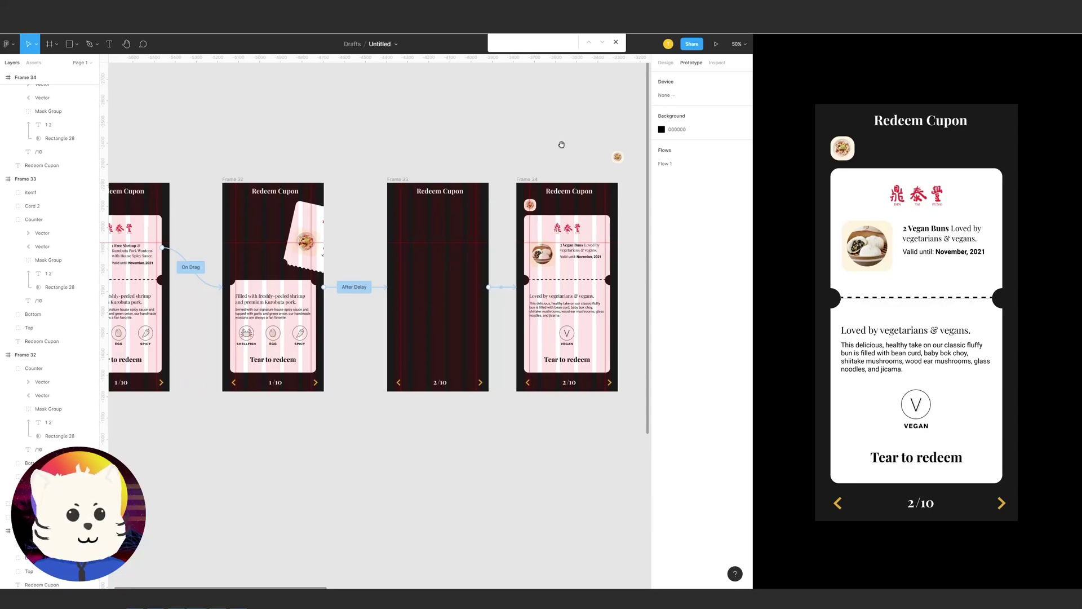
scroll(558, 146, "right", 3)
scroll(491, 180, "up", 2)
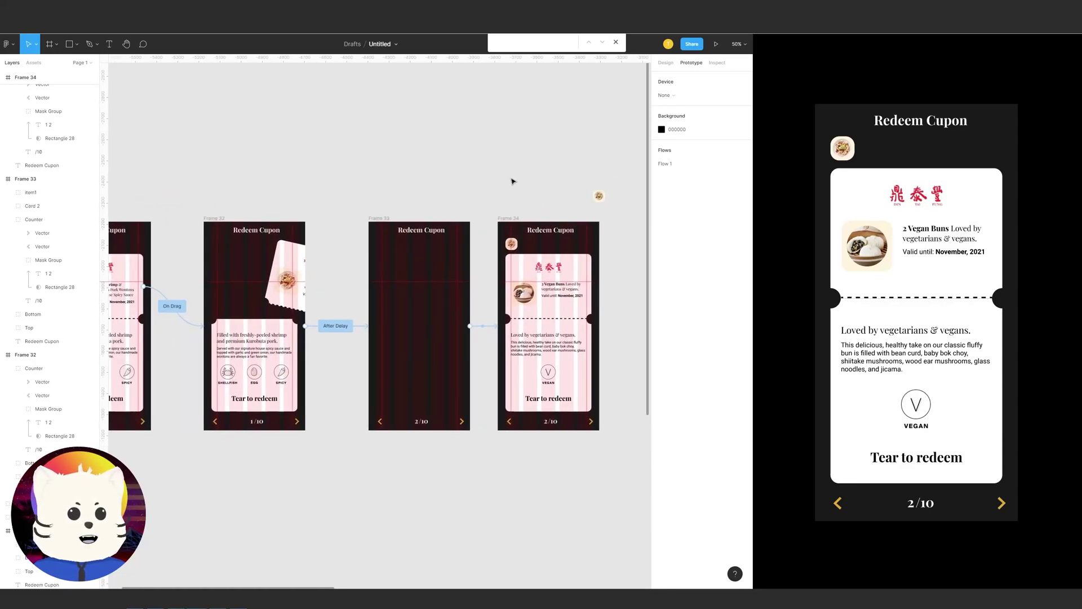
left_click_drag(525, 172, 474, 168)
scroll(451, 158, "left", 5)
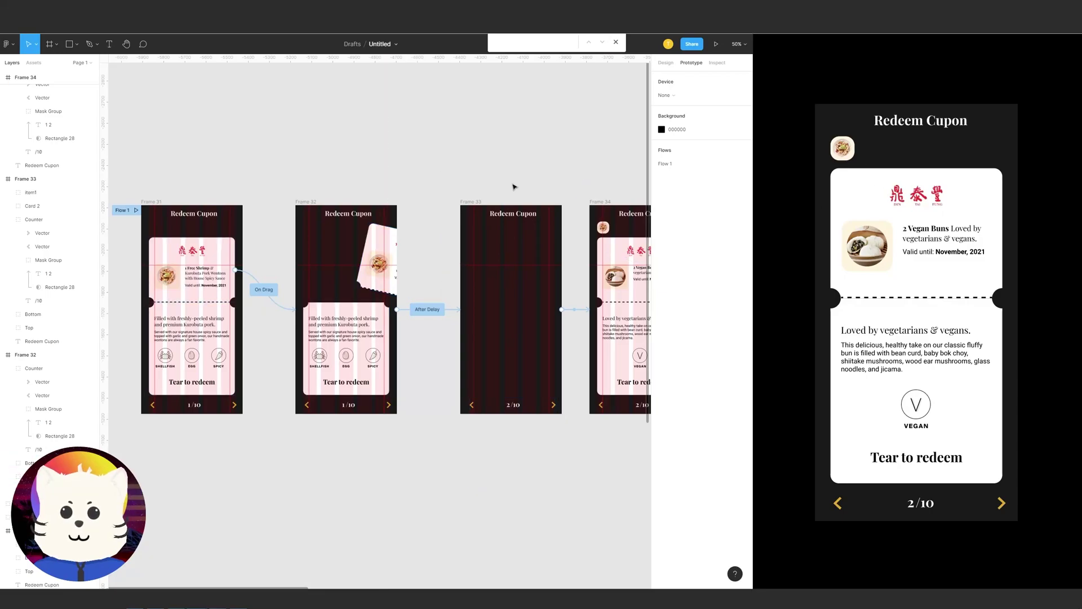
Delete the leftover loose coupon pieces beyond the last frame and gather the loose item1 and item2 pictures beside the spare coupons
scroll(360, 153, "right", 4)
scroll(453, 186, "right", 10)
left_click_drag(309, 173, 414, 208)
key("Delete")
left_click_drag(473, 186, 466, 256)
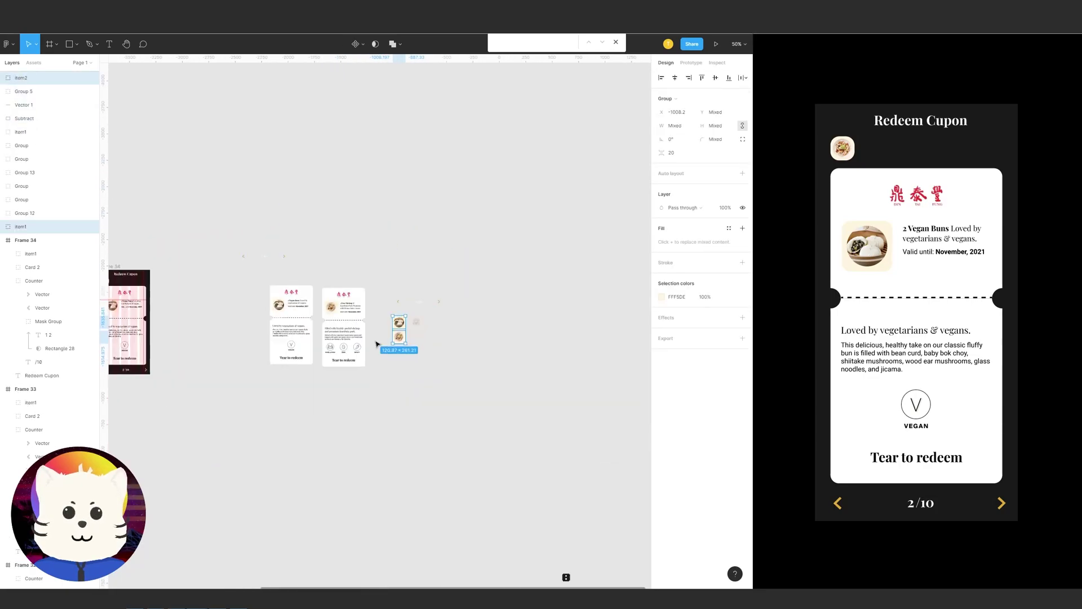
scroll(377, 344, "left", 10)
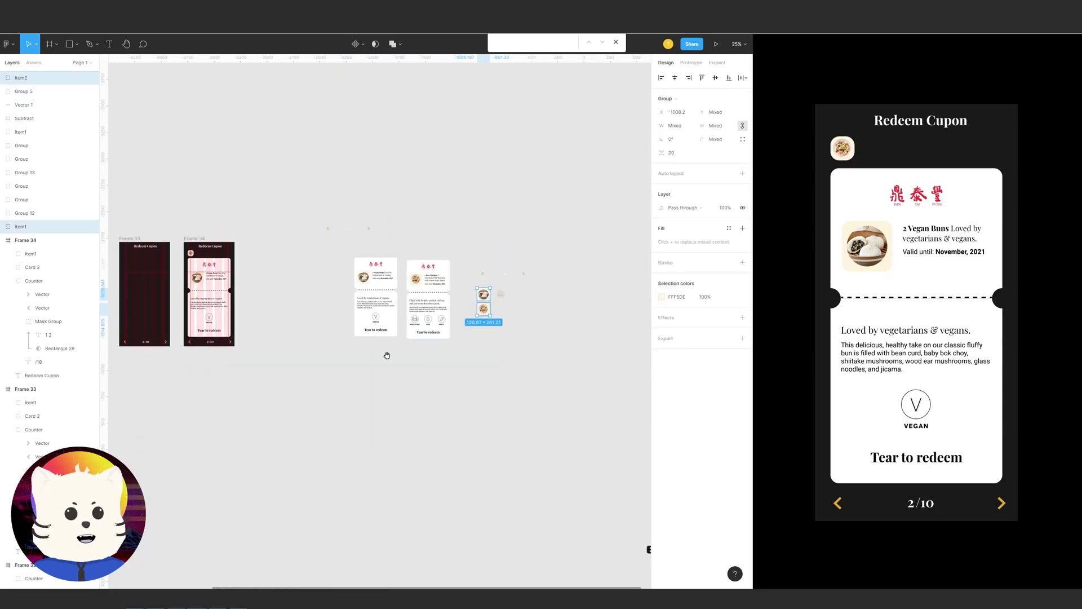
scroll(418, 367, "left", 3)
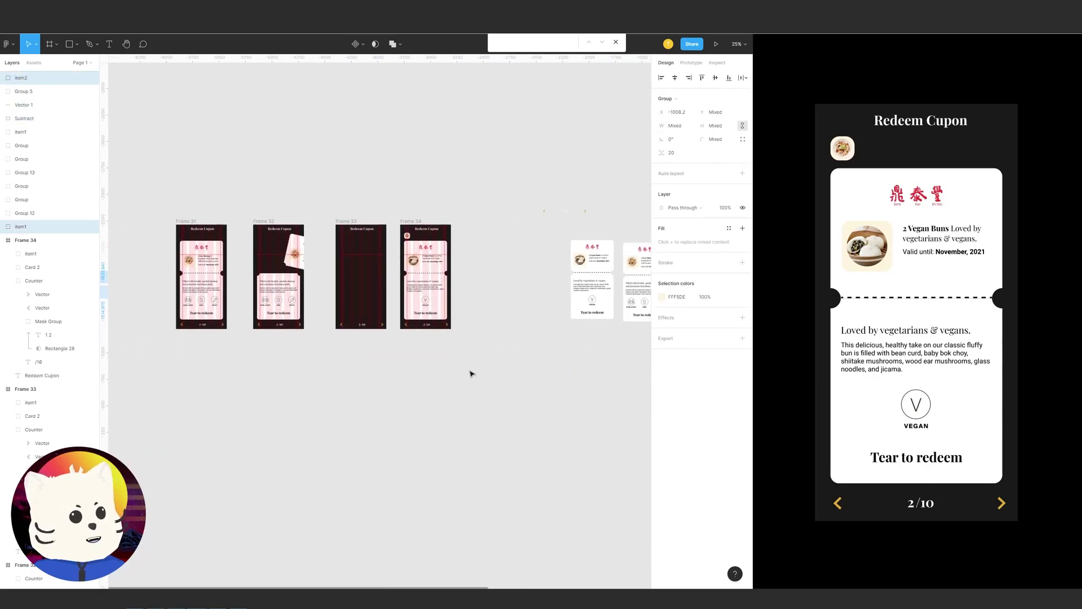
scroll(417, 377, "right", 7)
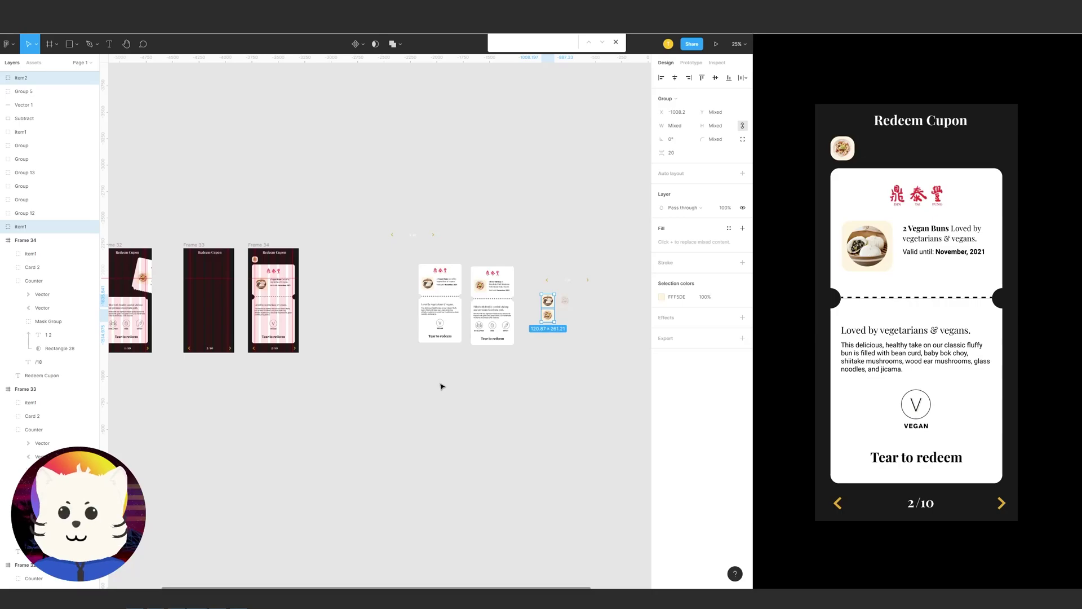
left_click_drag(443, 387, 458, 391)
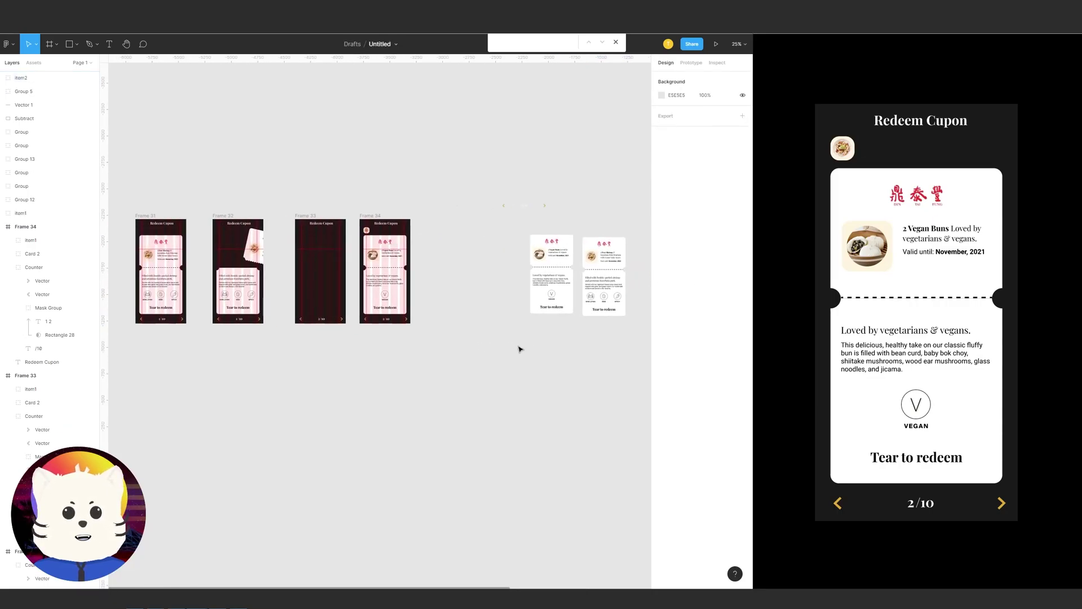
left_click_drag(520, 349, 536, 367)
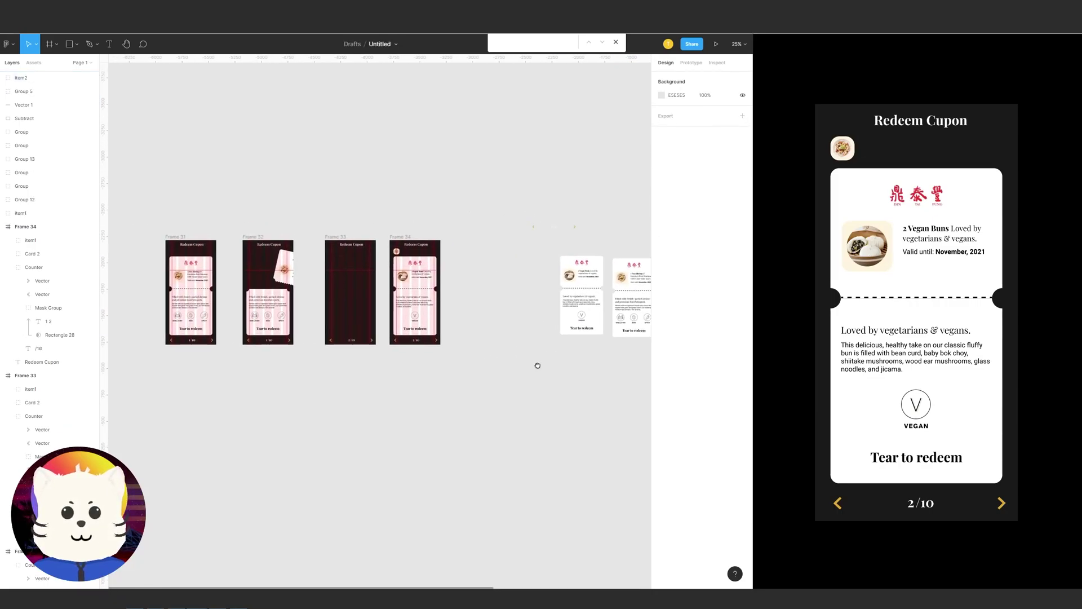
left_click_drag(442, 370, 501, 369)
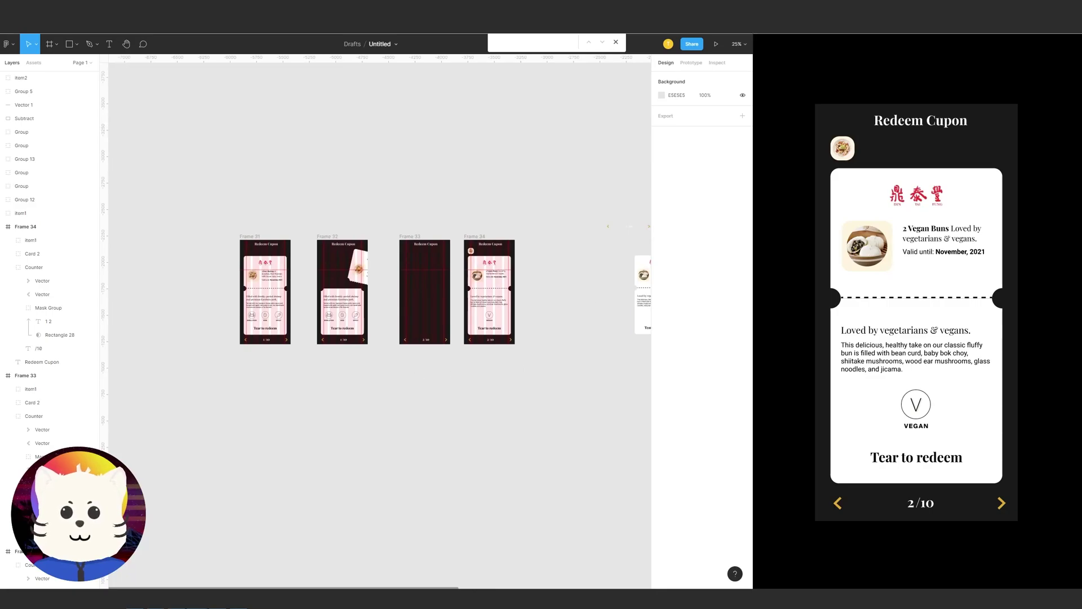